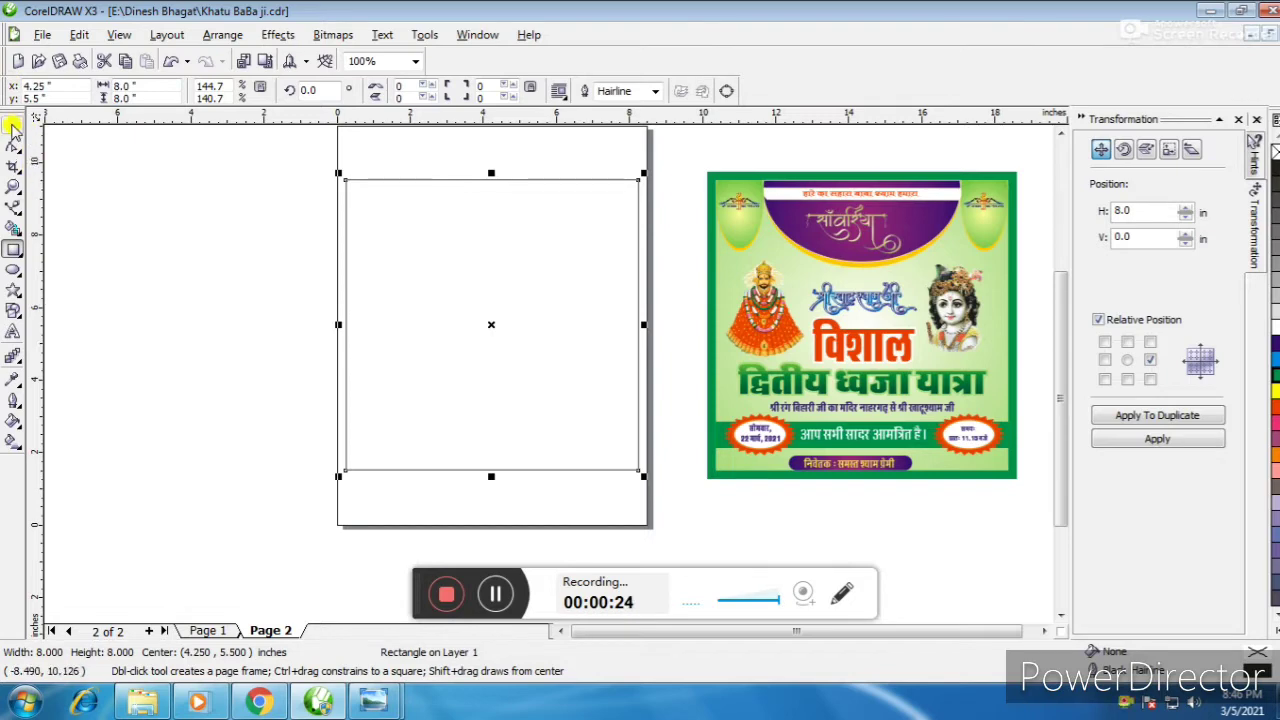
# - Draw an ellipse about 6.05 by 5.45 in and centre it horizontally on the square, straddling the square's top edge
pyautogui.click(12, 126)
pyautogui.click(12, 268)
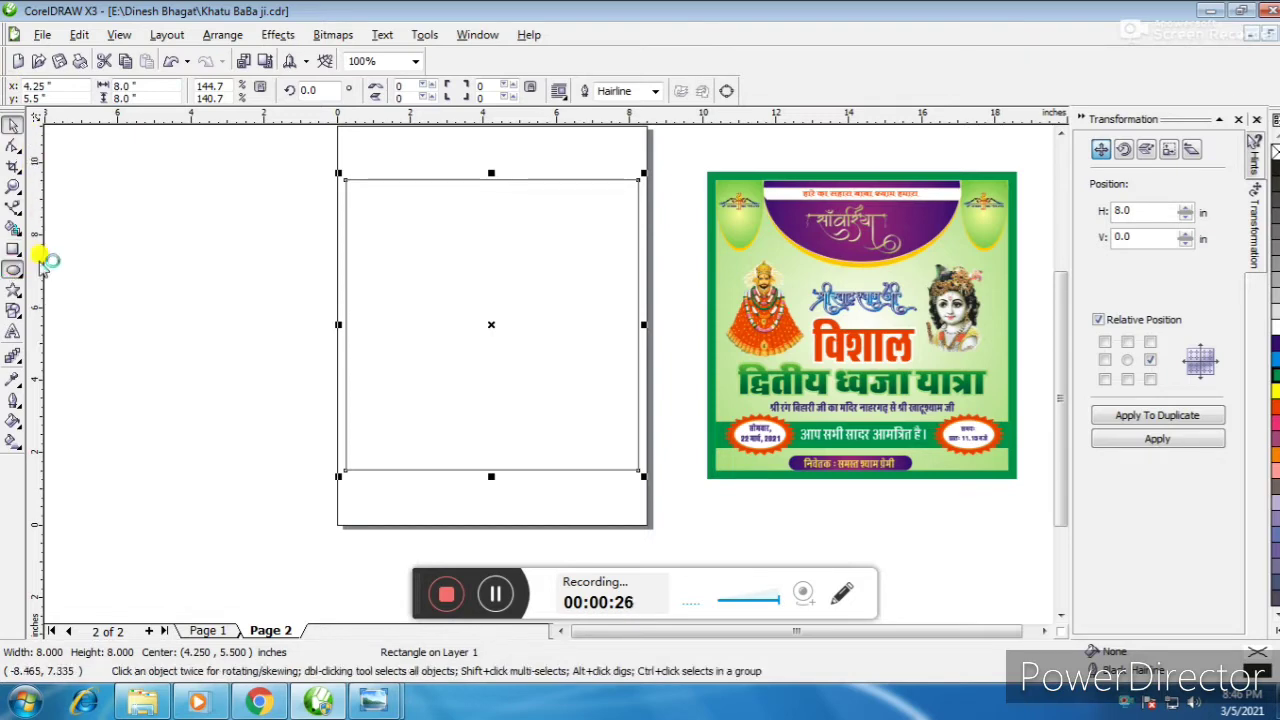
pyautogui.moveTo(342, 156); pyautogui.dragTo(567, 358)
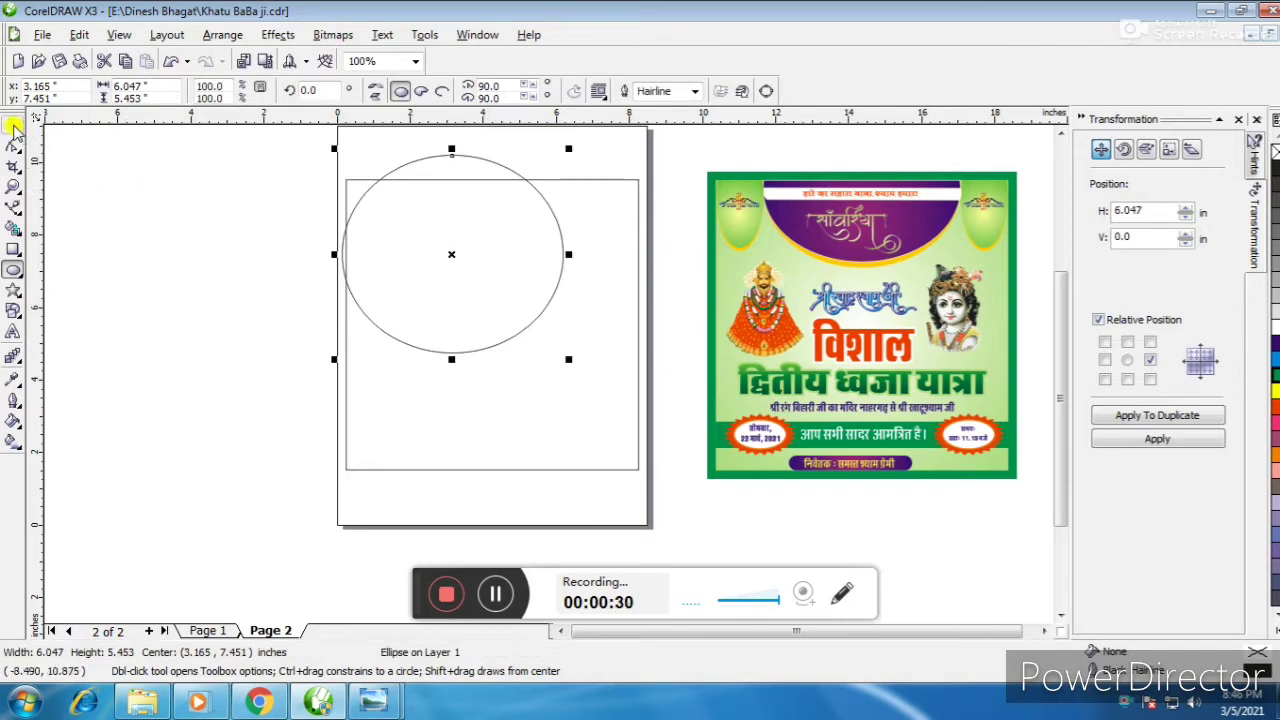
pyautogui.click(12, 126)
pyautogui.moveTo(463, 211)
pyautogui.mouseDown()
pyautogui.moveTo(503, 169)
pyautogui.moveTo(491, 177)
pyautogui.moveTo(498, 205)
pyautogui.moveTo(480, 214)
pyautogui.mouseUp()
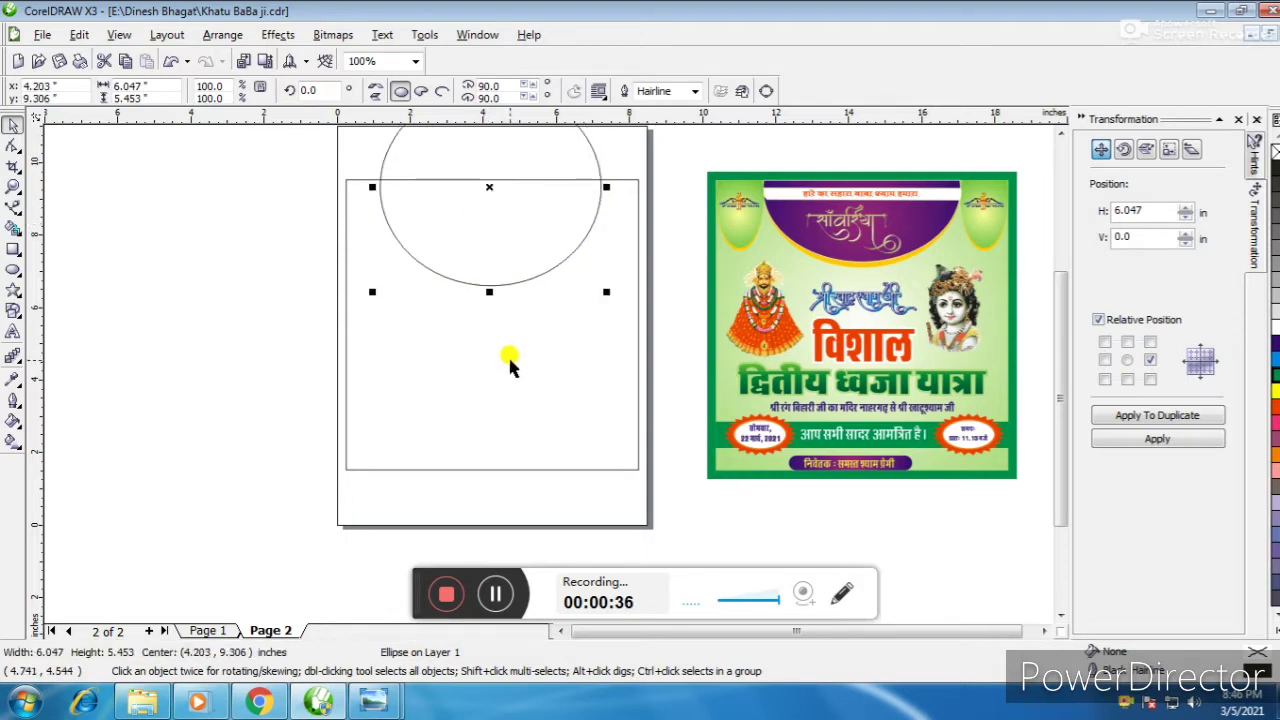
pyautogui.keyDown('shift'); pyautogui.click(510, 366); pyautogui.keyUp('shift')
pyautogui.click(230, 300)
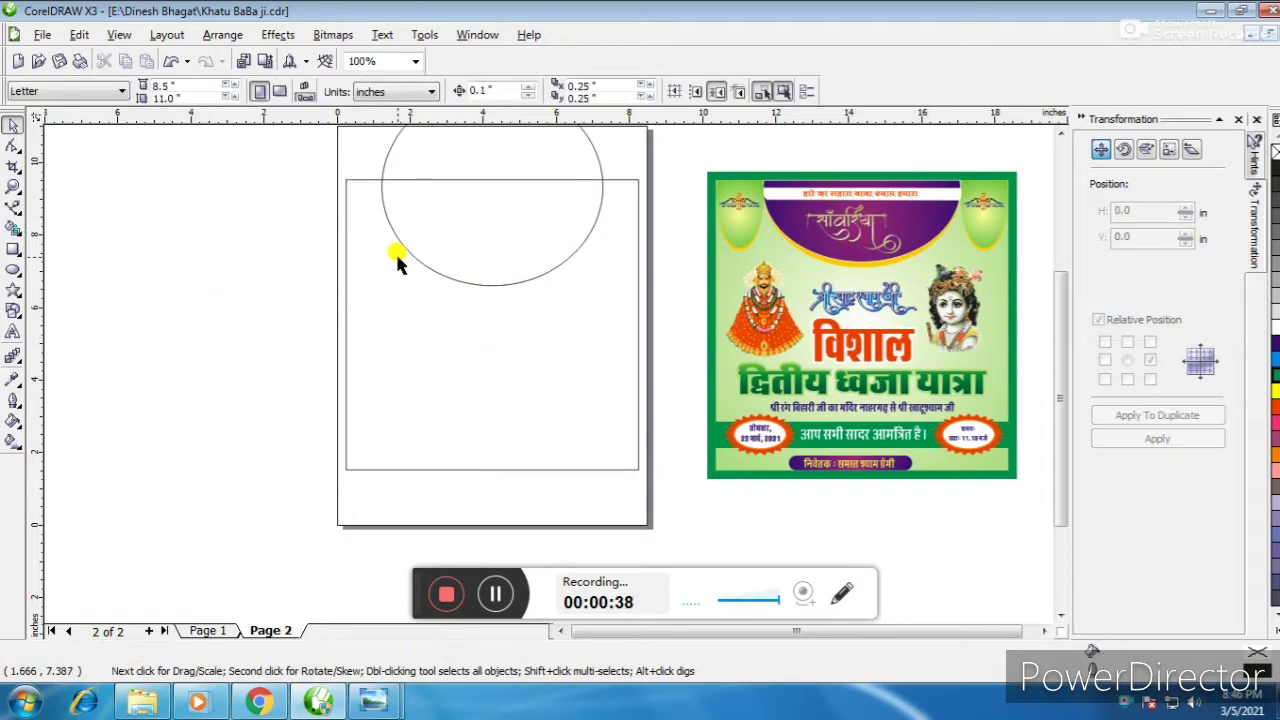
# - Smart Fill the part of the ellipse inside the square to make a half-ellipse, and delete the original ellipse
pyautogui.click(402, 253)
pyautogui.click(13, 228)
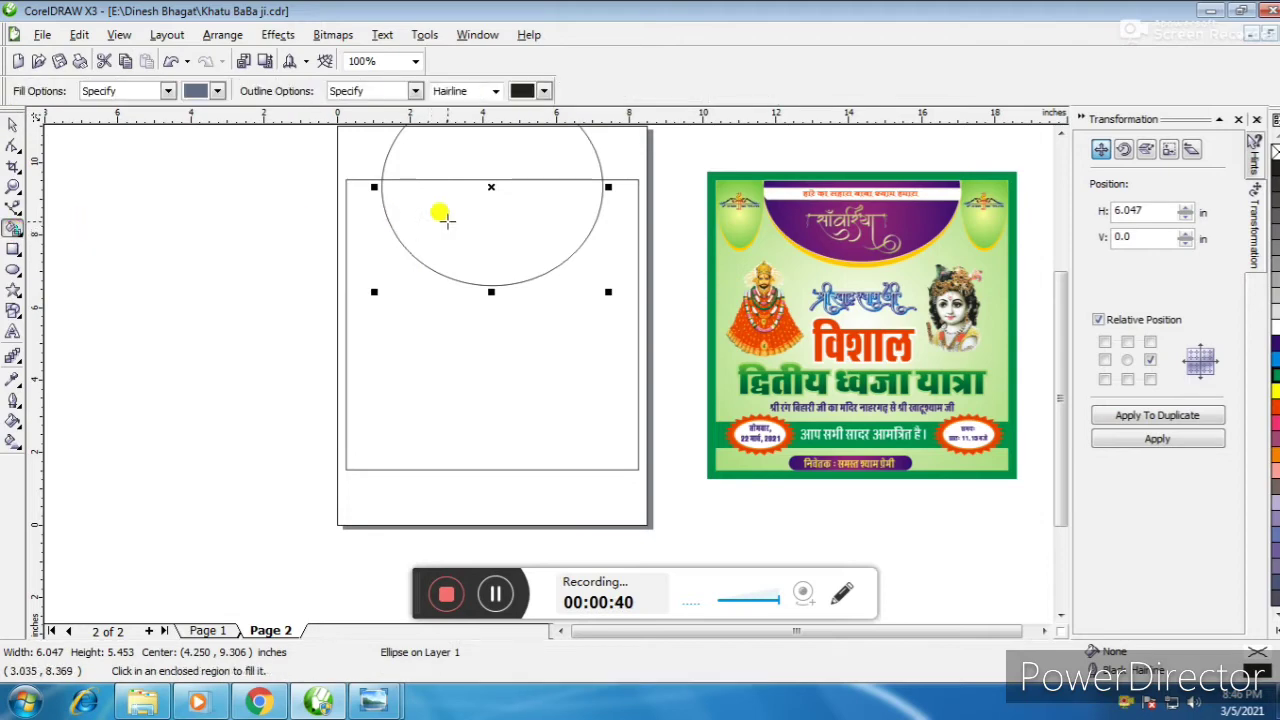
pyautogui.click(442, 215)
pyautogui.click(13, 125)
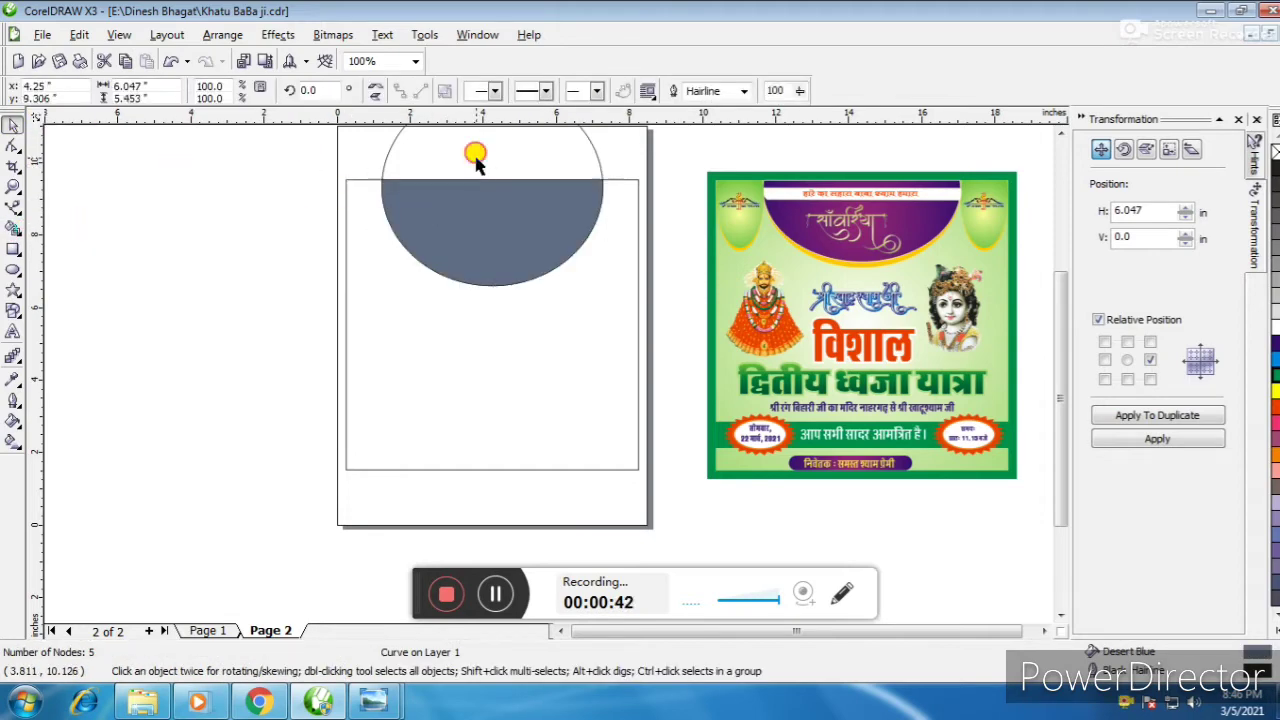
pyautogui.click(477, 154)
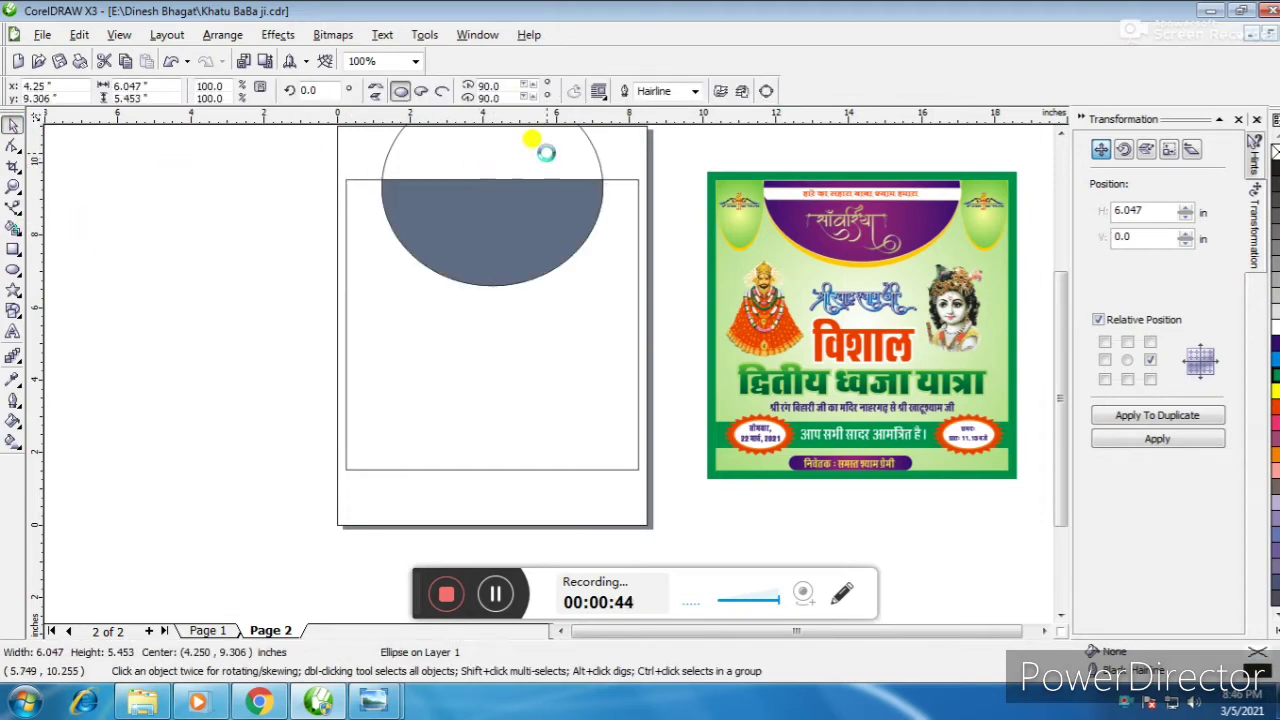
pyautogui.press('Delete')
# - Apply a custom radial fountain fill to the half-ellipse, blending from orange-red to deep yellow
pyautogui.click(534, 183)
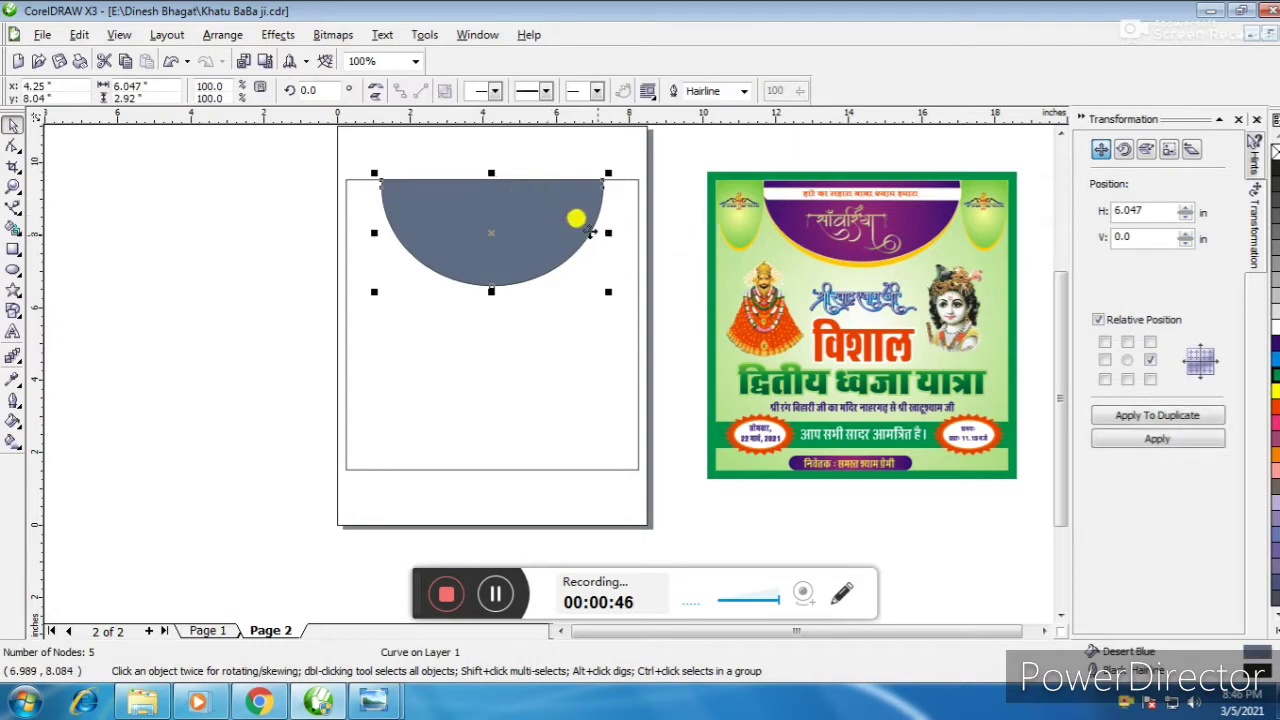
pyautogui.press('F11')
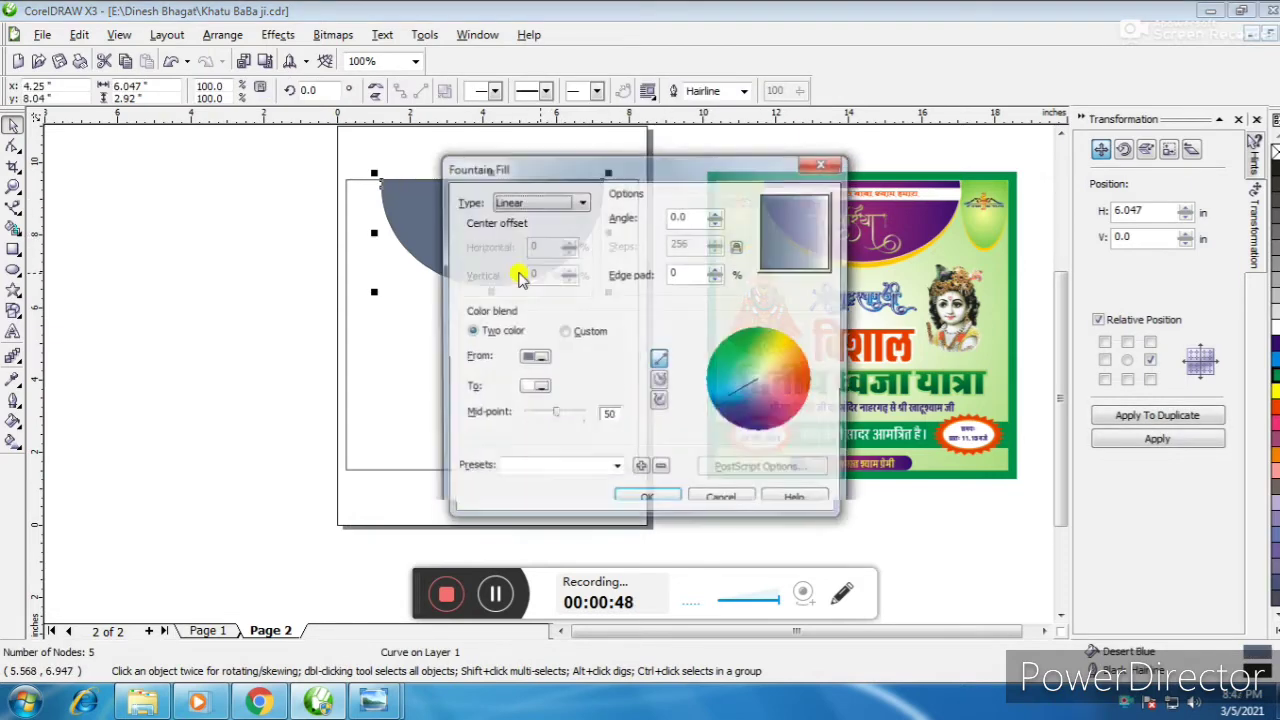
pyautogui.click(566, 333)
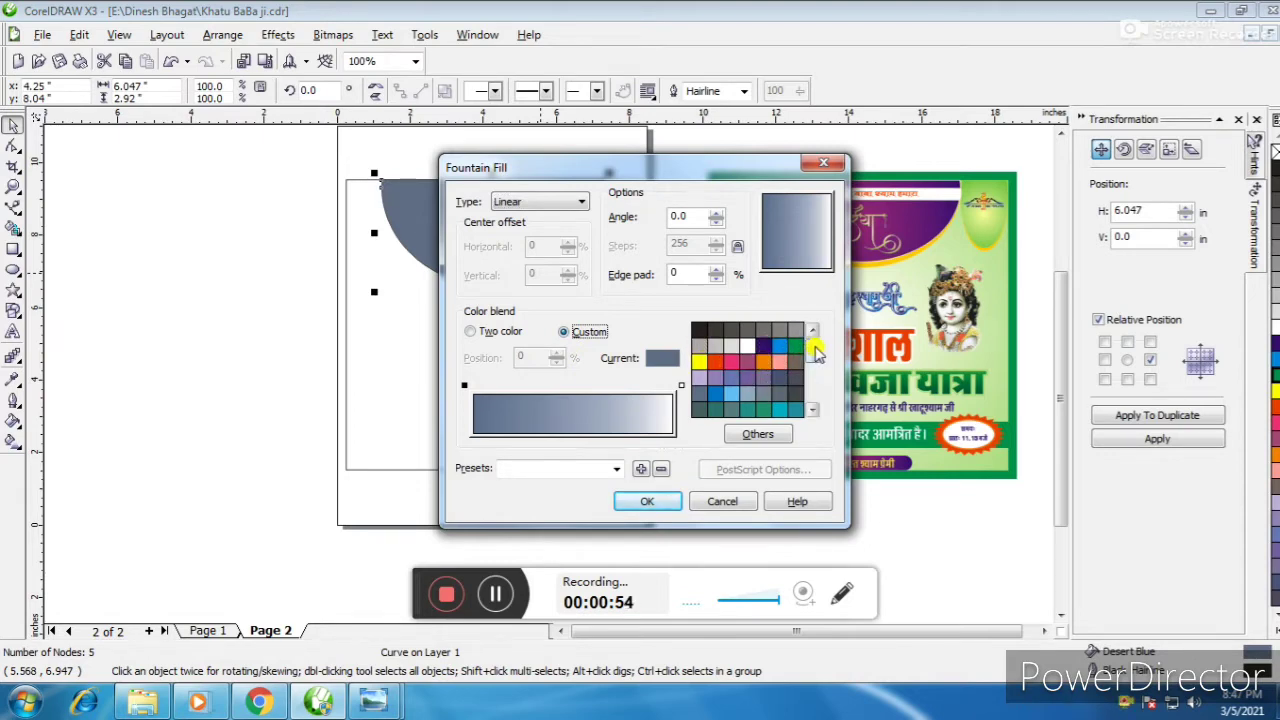
pyautogui.moveTo(818, 350)
pyautogui.mouseDown()
pyautogui.moveTo(826, 400)
pyautogui.moveTo(819, 336)
pyautogui.mouseUp()
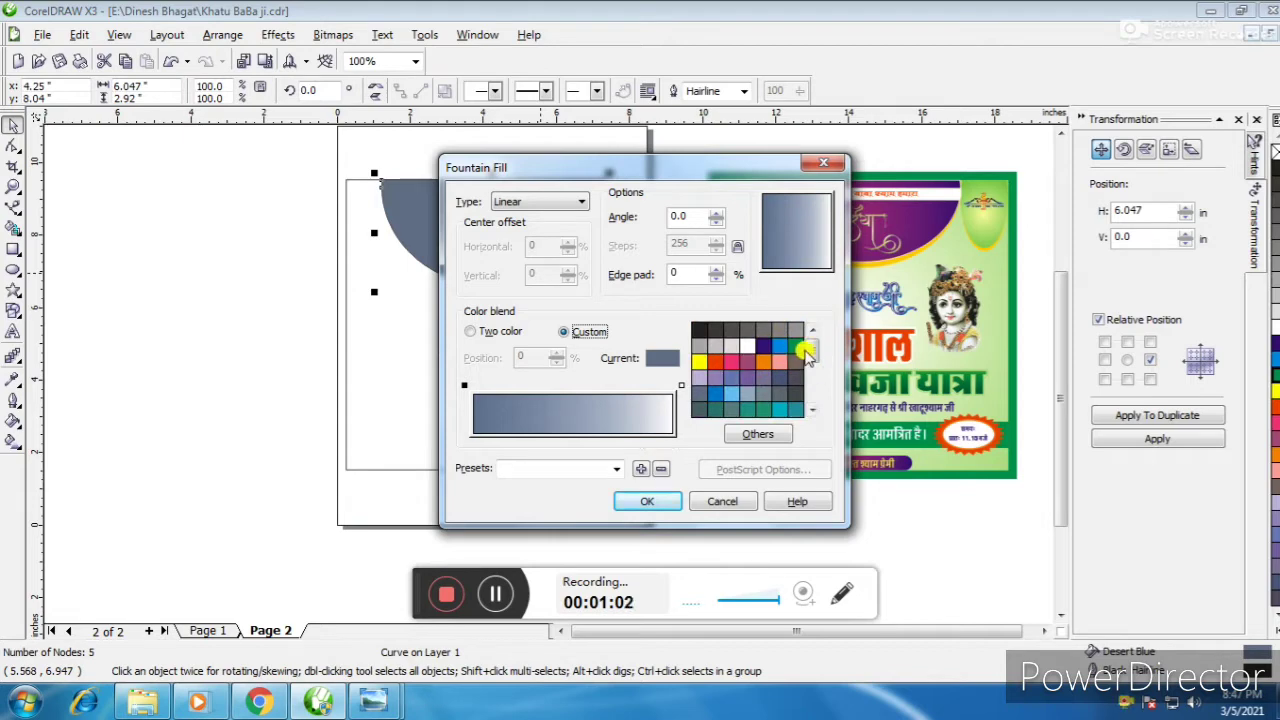
pyautogui.click(715, 361)
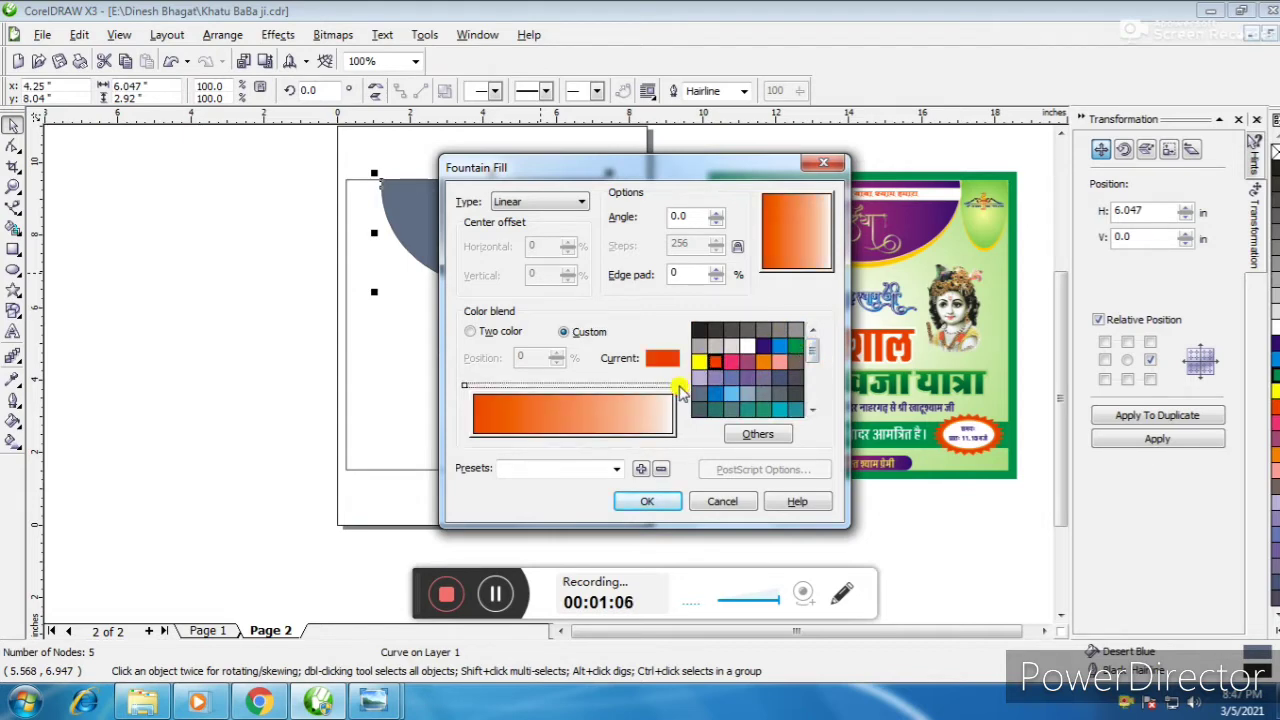
pyautogui.click(677, 386)
pyautogui.moveTo(810, 348); pyautogui.dragTo(812, 368)
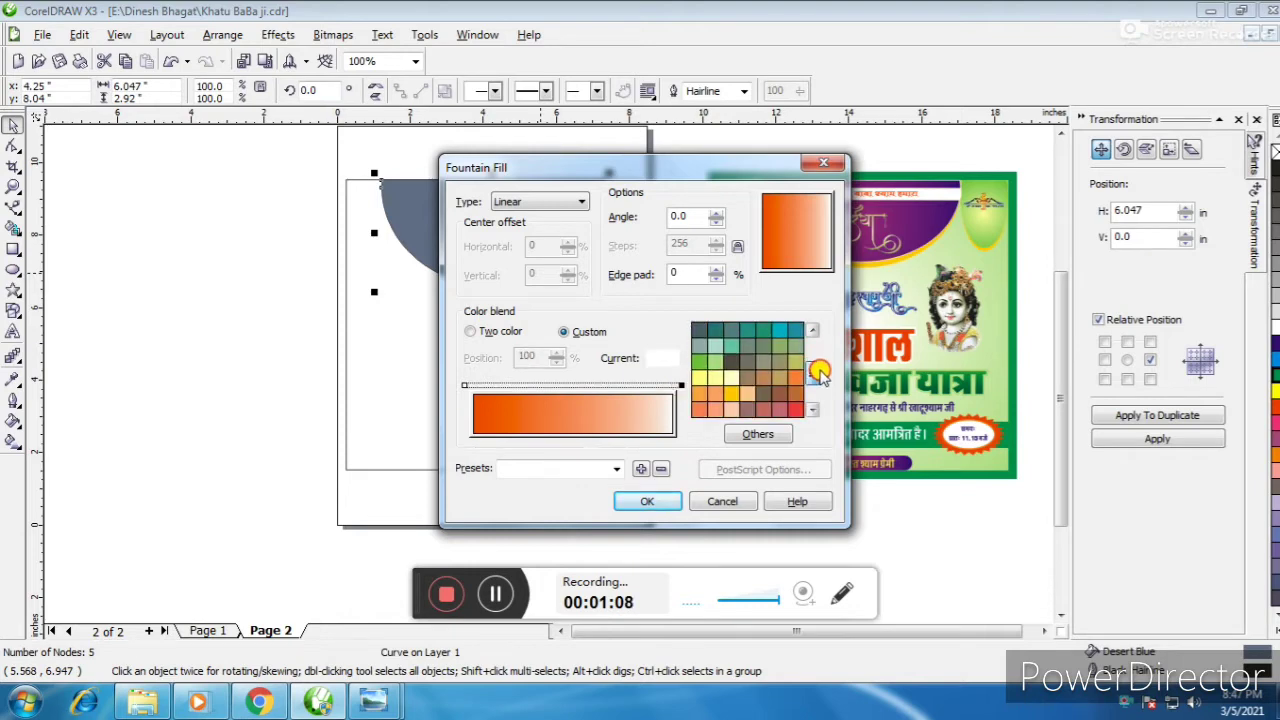
pyautogui.click(729, 389)
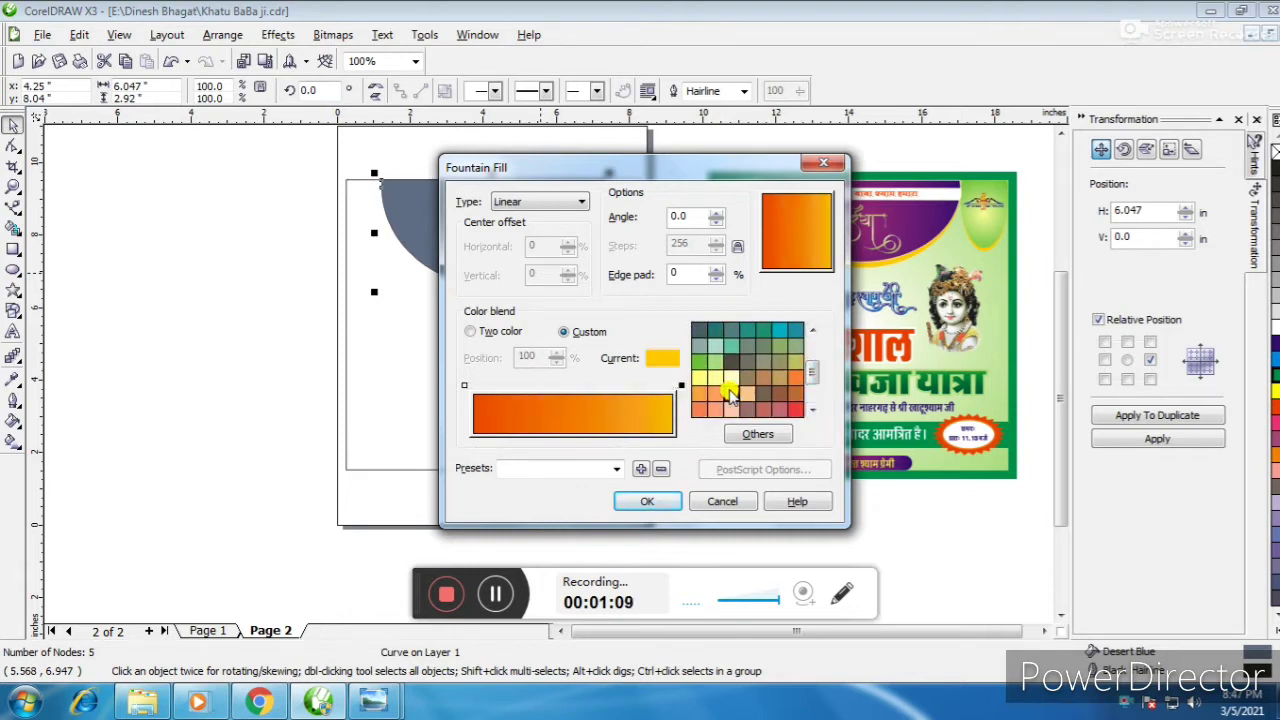
pyautogui.click(580, 201)
pyautogui.click(525, 228)
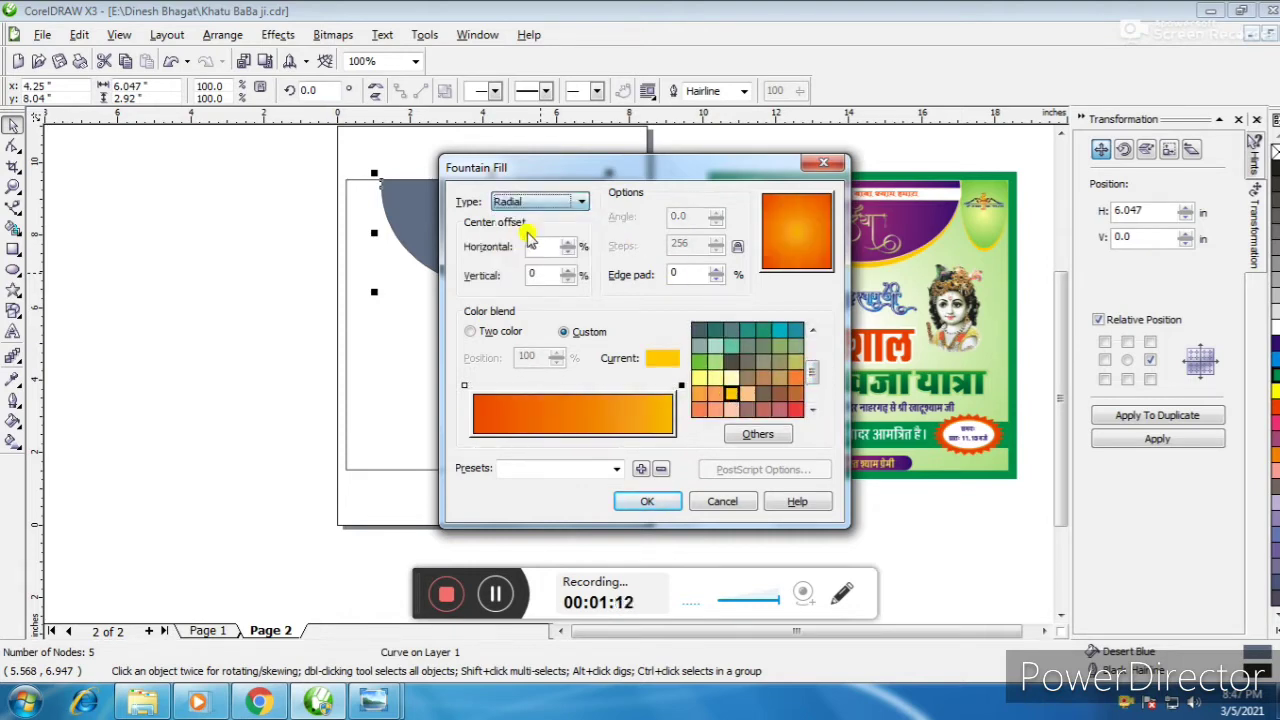
pyautogui.click(647, 501)
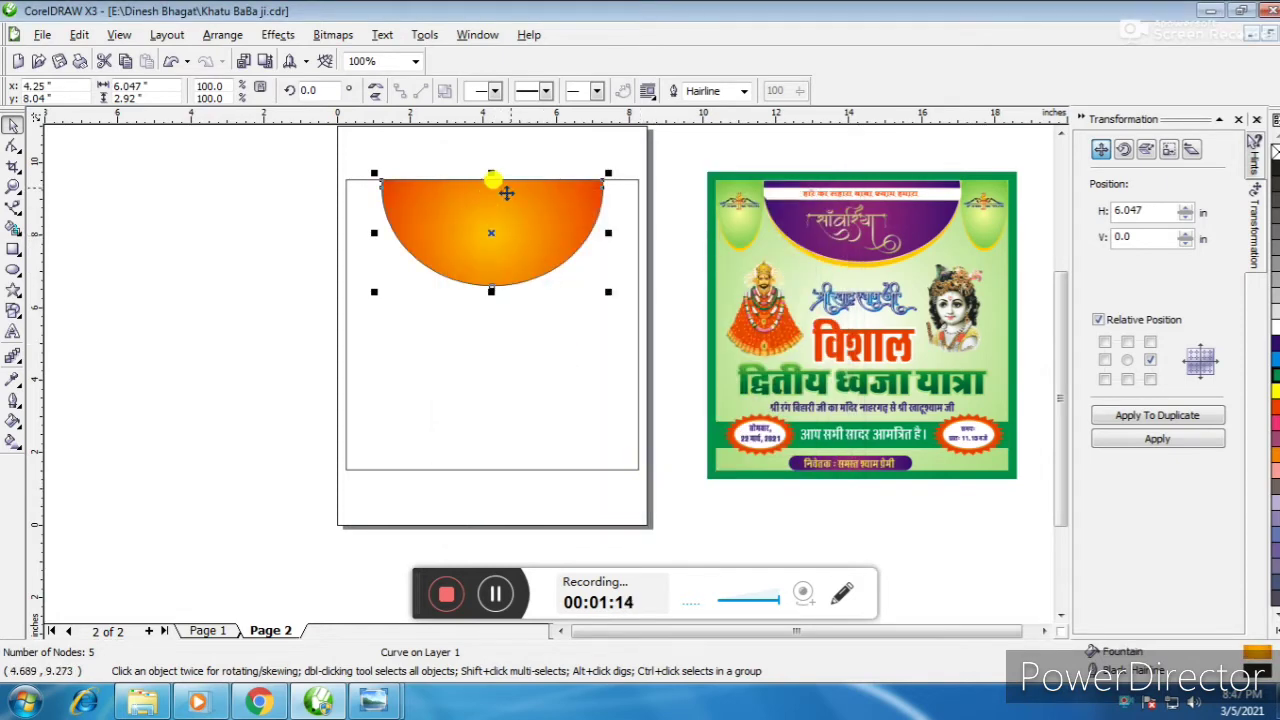
# - Remove the outline from the gradient-filled half-ellipse
pyautogui.press('Escape')
pyautogui.click(460, 228)
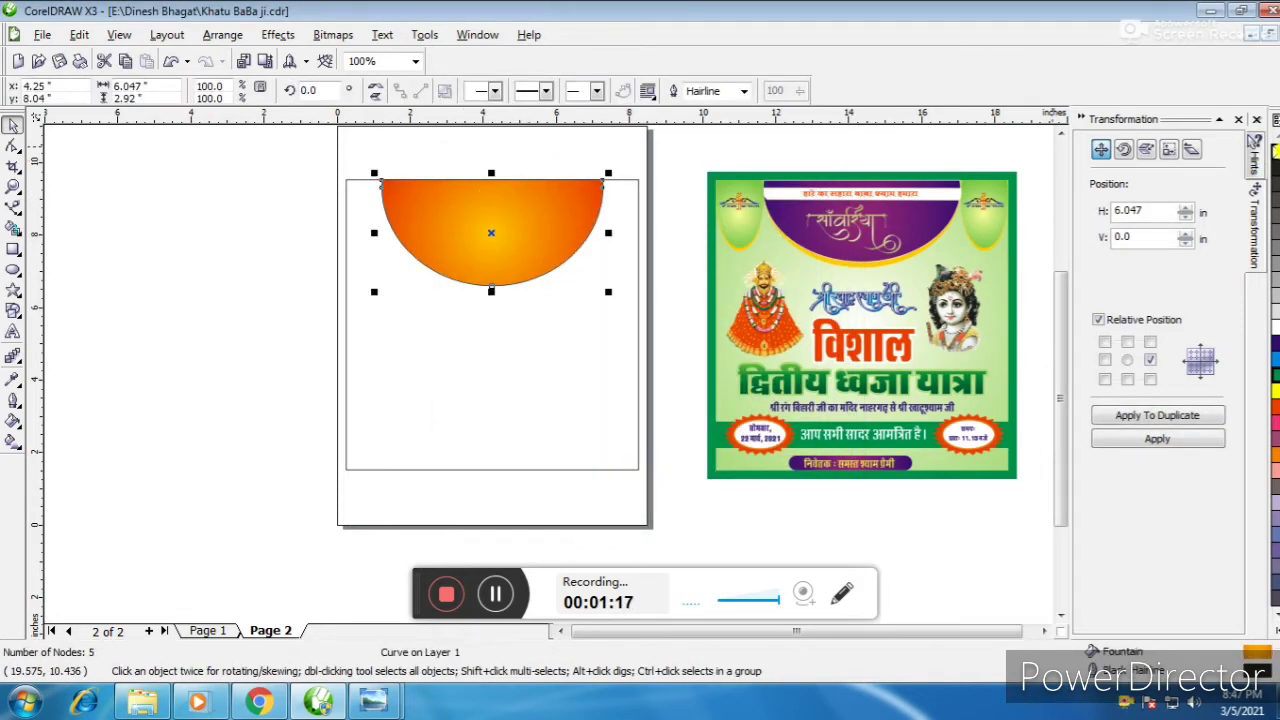
pyautogui.moveTo(334, 173); pyautogui.dragTo(651, 200)
pyautogui.click(566, 194)
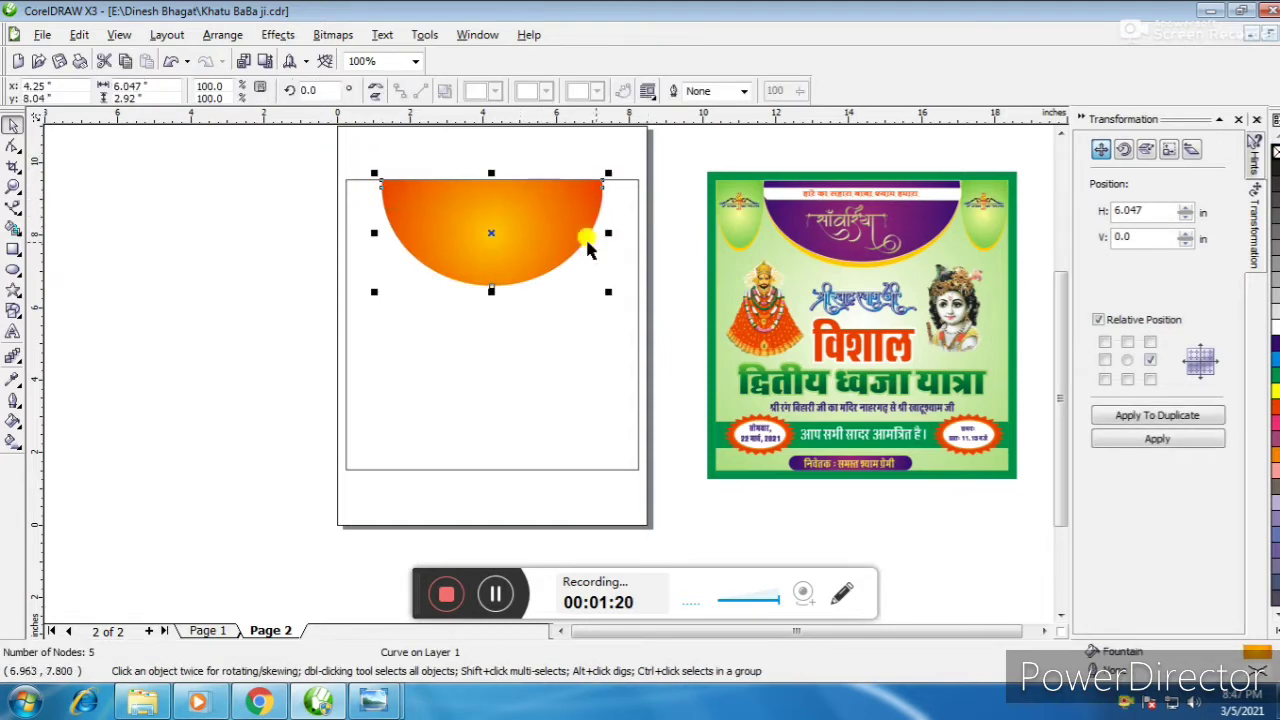
# - Make a copy of the half-ellipse shortened to about 2.63 in high, and give the original behind it a blue fill and outline
pyautogui.moveTo(491, 291); pyautogui.dragTo(493, 283)
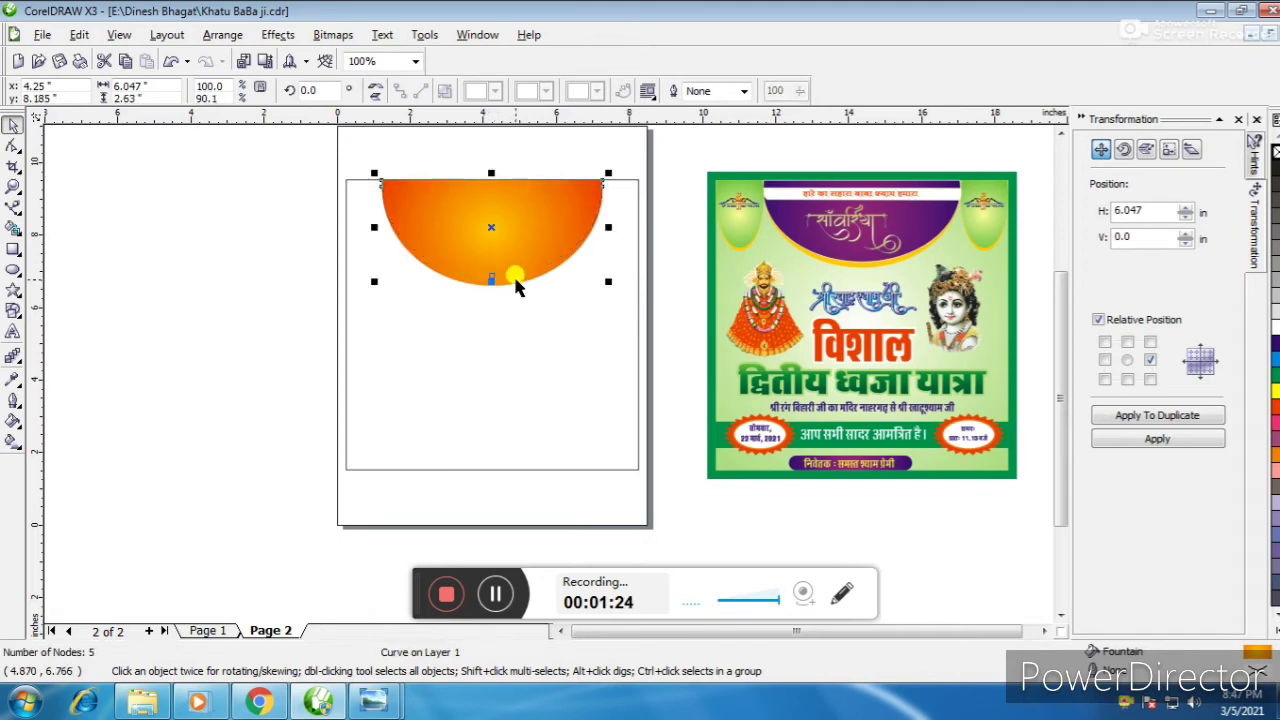
pyautogui.hotkey('ctrl', 'z')
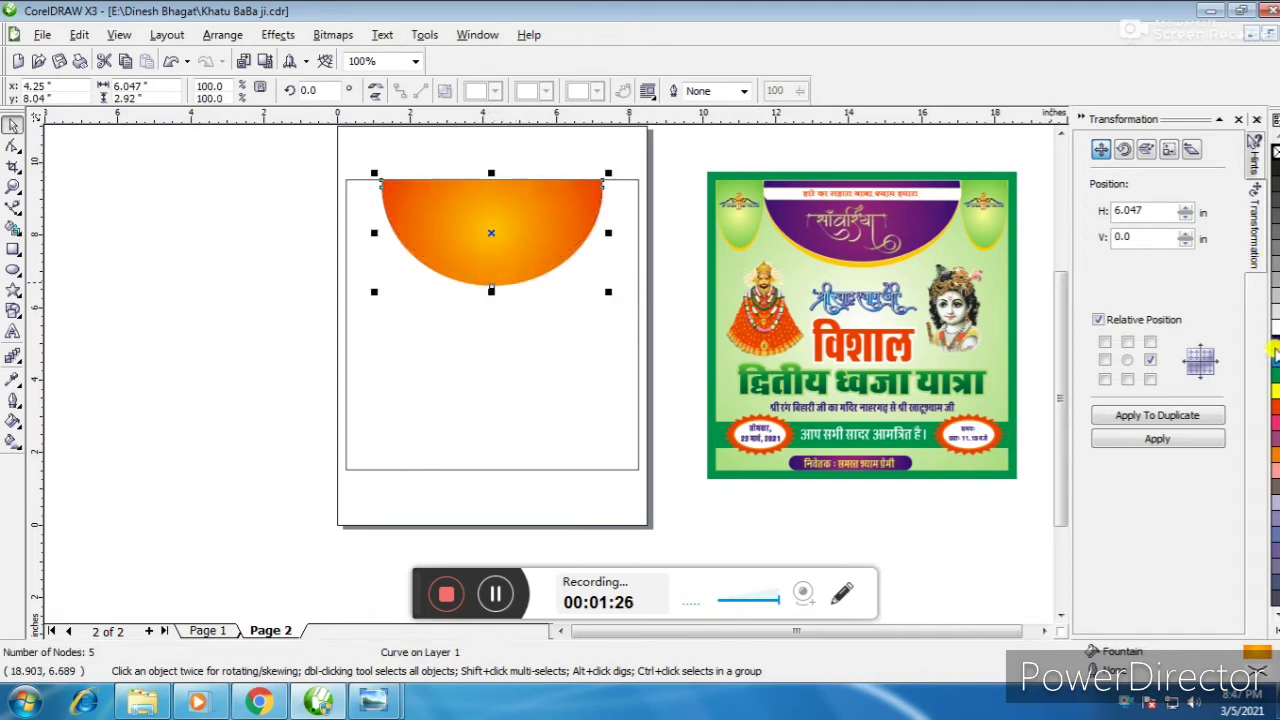
pyautogui.rightClick(1274, 341)
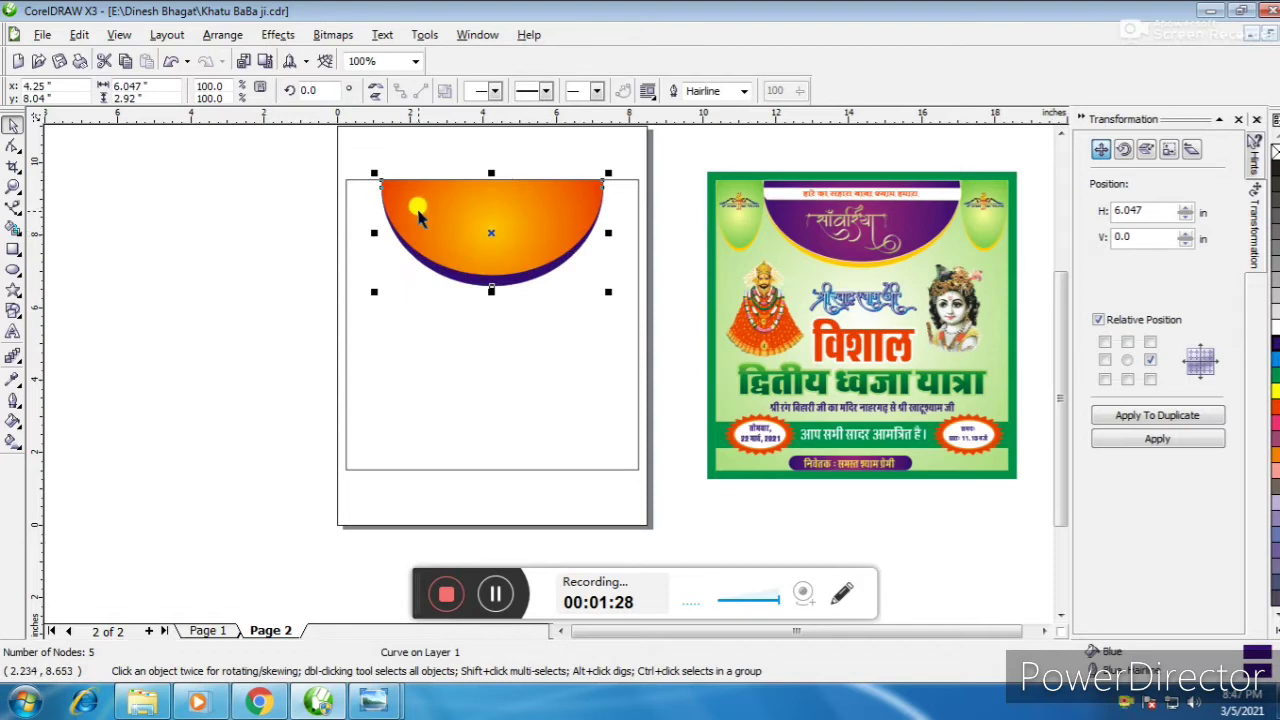
# - Make a narrow copy of both half-ellipses about 1.45 in wide and move it toward the square's left edge
pyautogui.moveTo(325, 172); pyautogui.dragTo(642, 318)
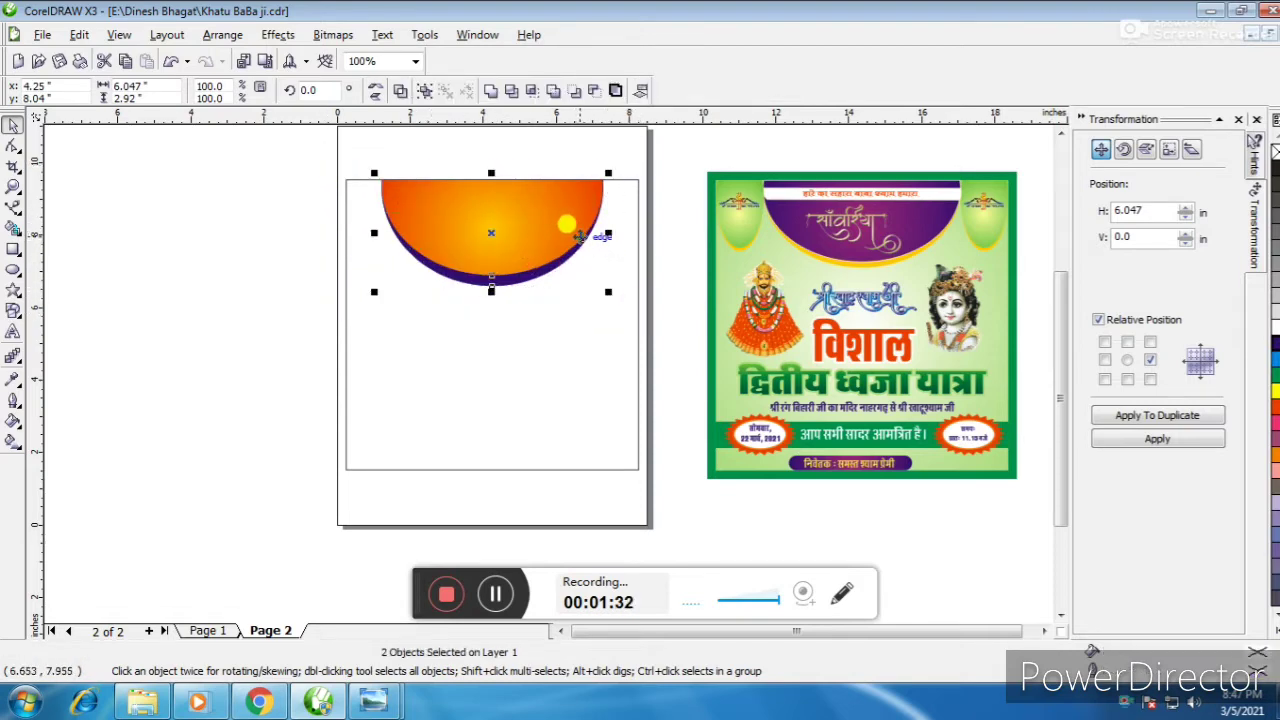
pyautogui.moveTo(607, 237); pyautogui.dragTo(440, 233)
pyautogui.moveTo(314, 143); pyautogui.dragTo(480, 309)
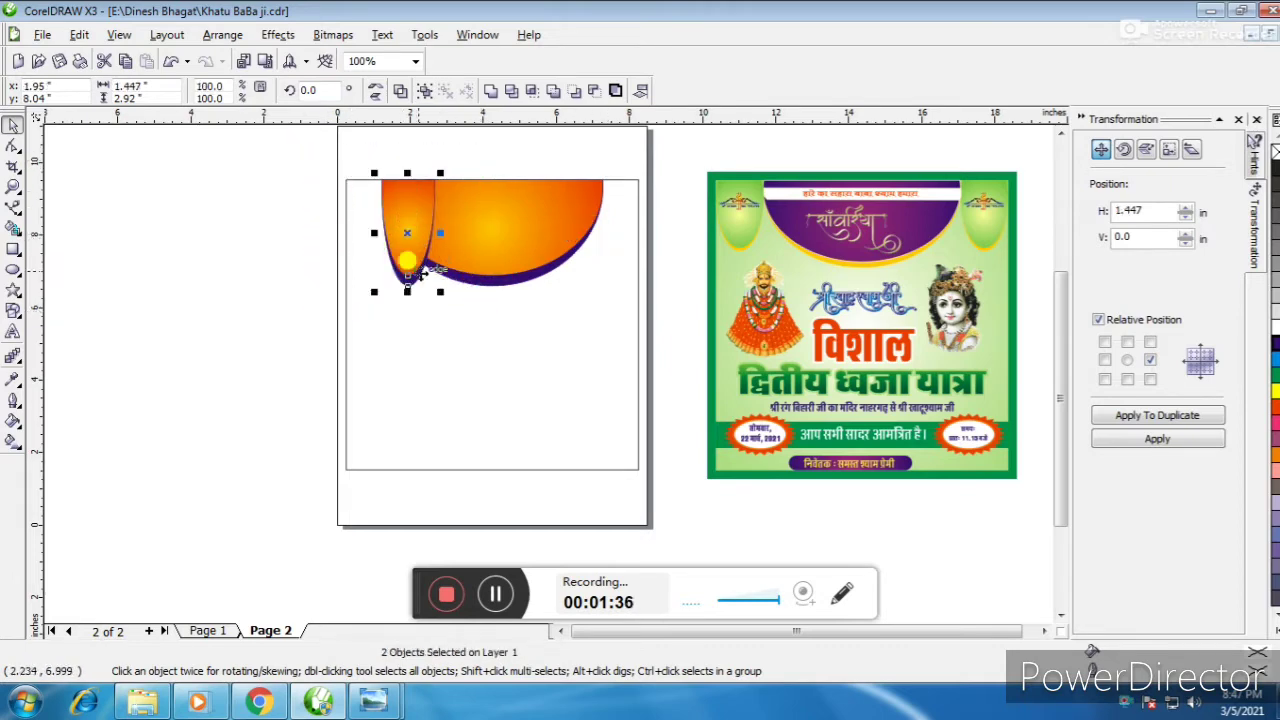
pyautogui.moveTo(400, 233)
pyautogui.mouseDown()
pyautogui.moveTo(386, 223)
pyautogui.moveTo(380, 235)
pyautogui.mouseUp()
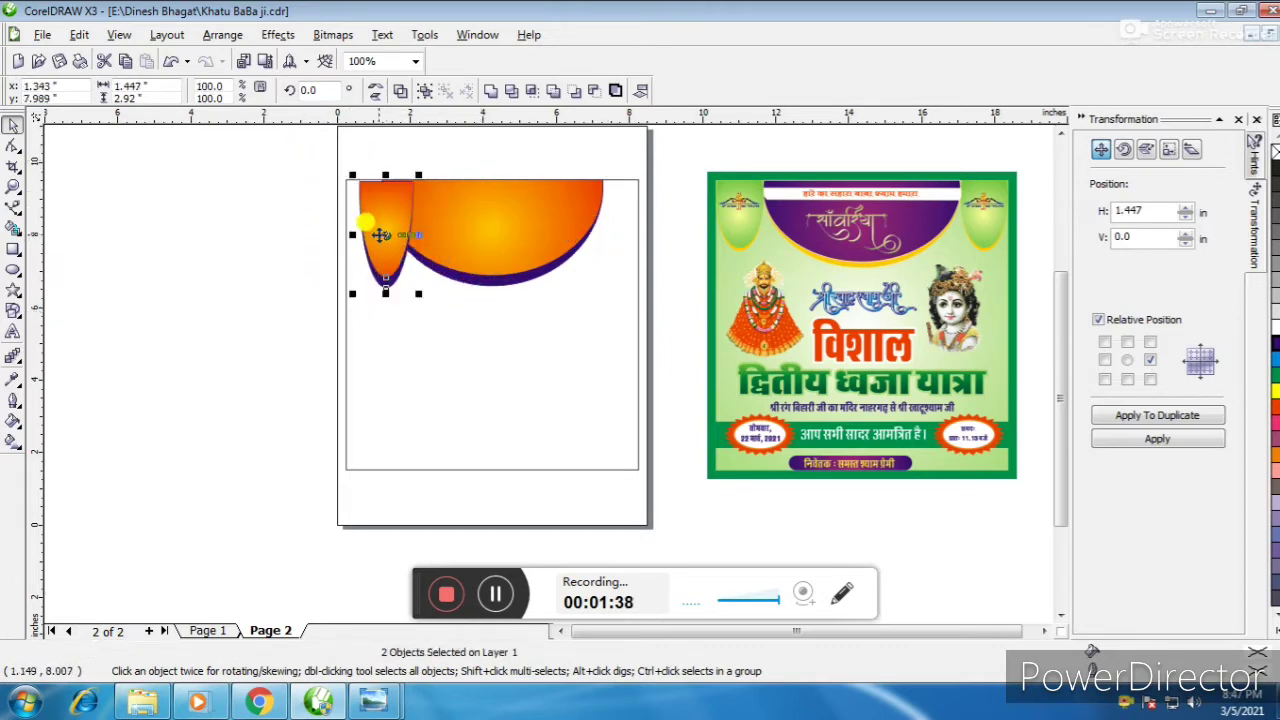
# - Group the two narrow shapes and align the group with the square's left and top edges
pyautogui.hotkey('ctrl', 'g')
pyautogui.keyDown('shift'); pyautogui.click(530, 319); pyautogui.keyUp('shift')
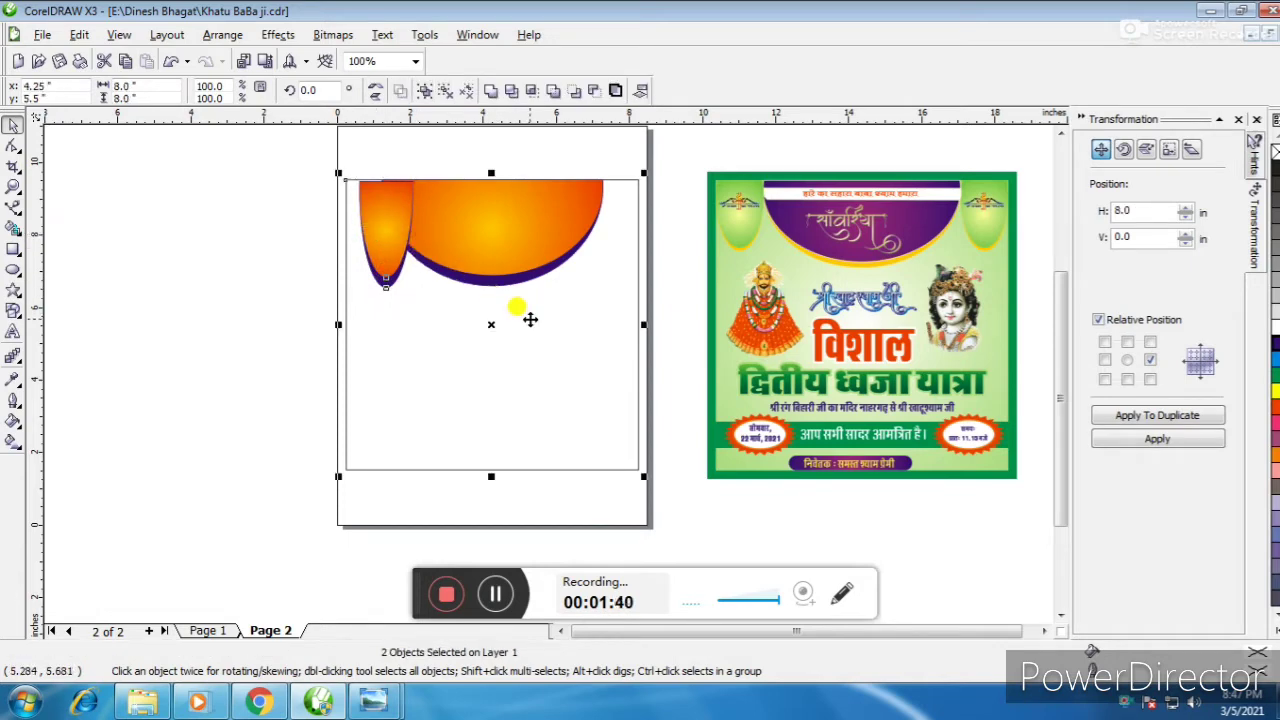
pyautogui.press('l')
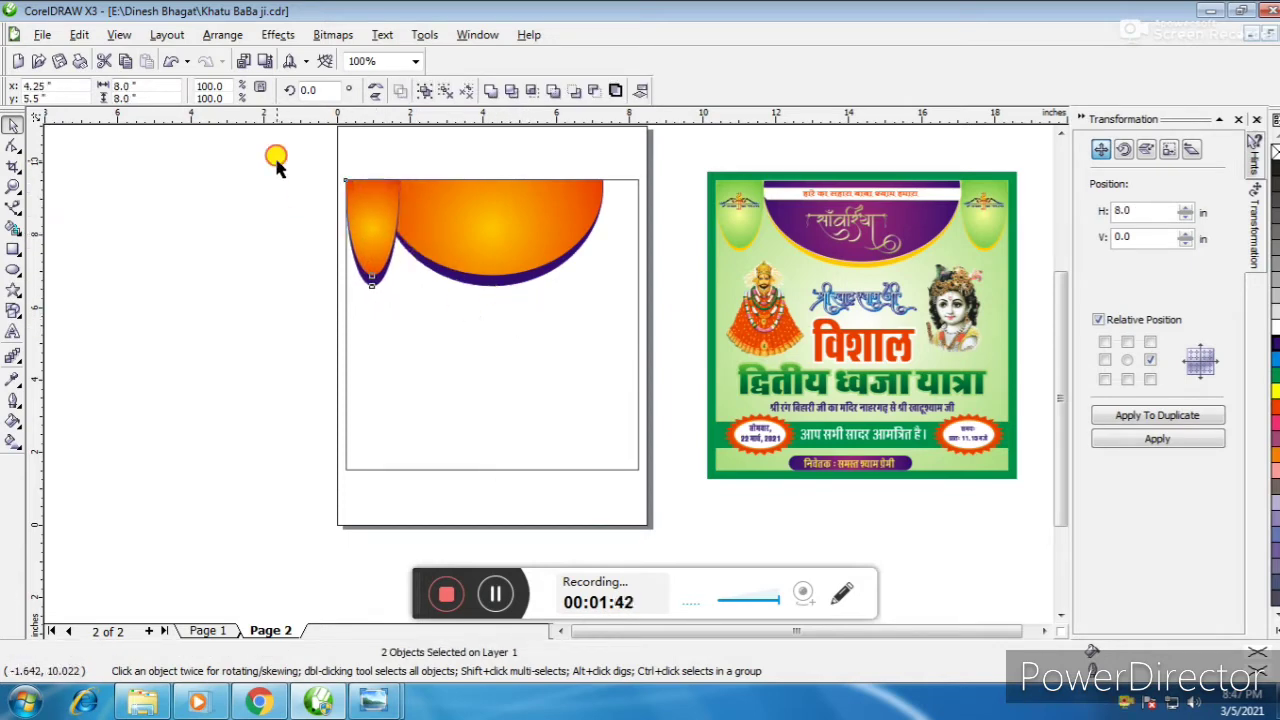
# - Duplicate the narrow curtain group and align the copy with the square's right edge
pyautogui.moveTo(276, 163); pyautogui.dragTo(420, 326)
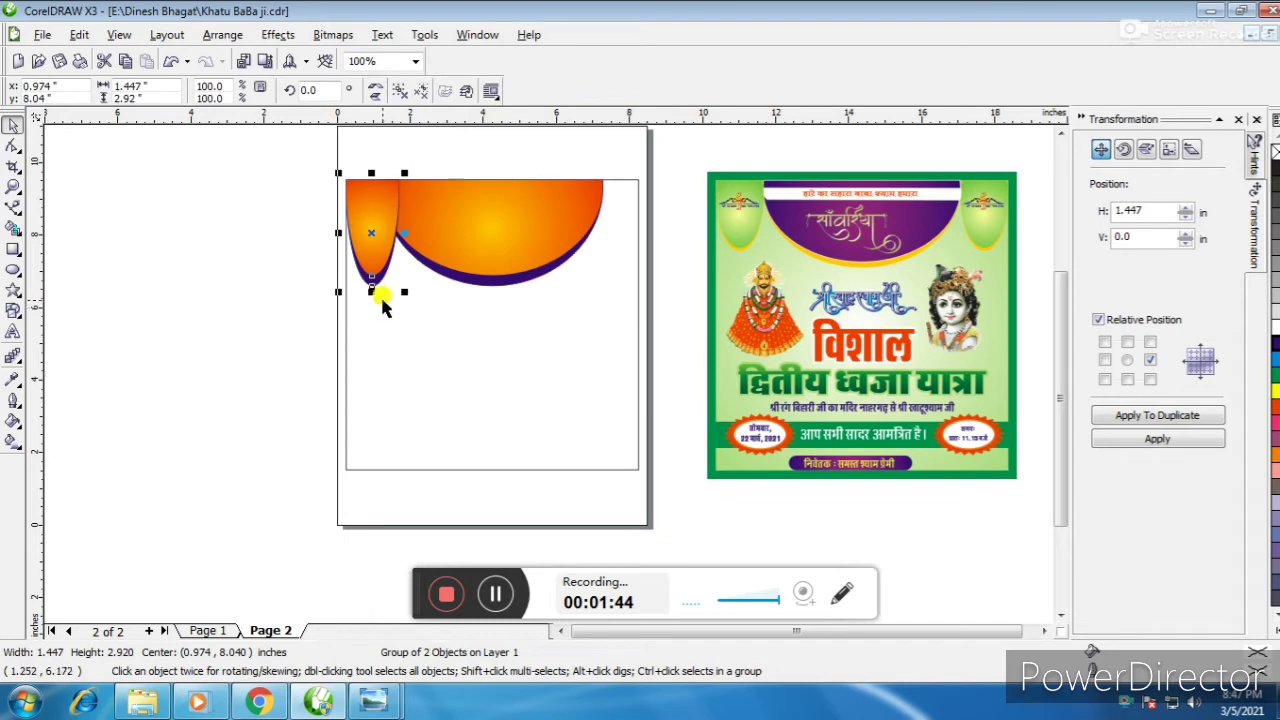
pyautogui.click(367, 231)
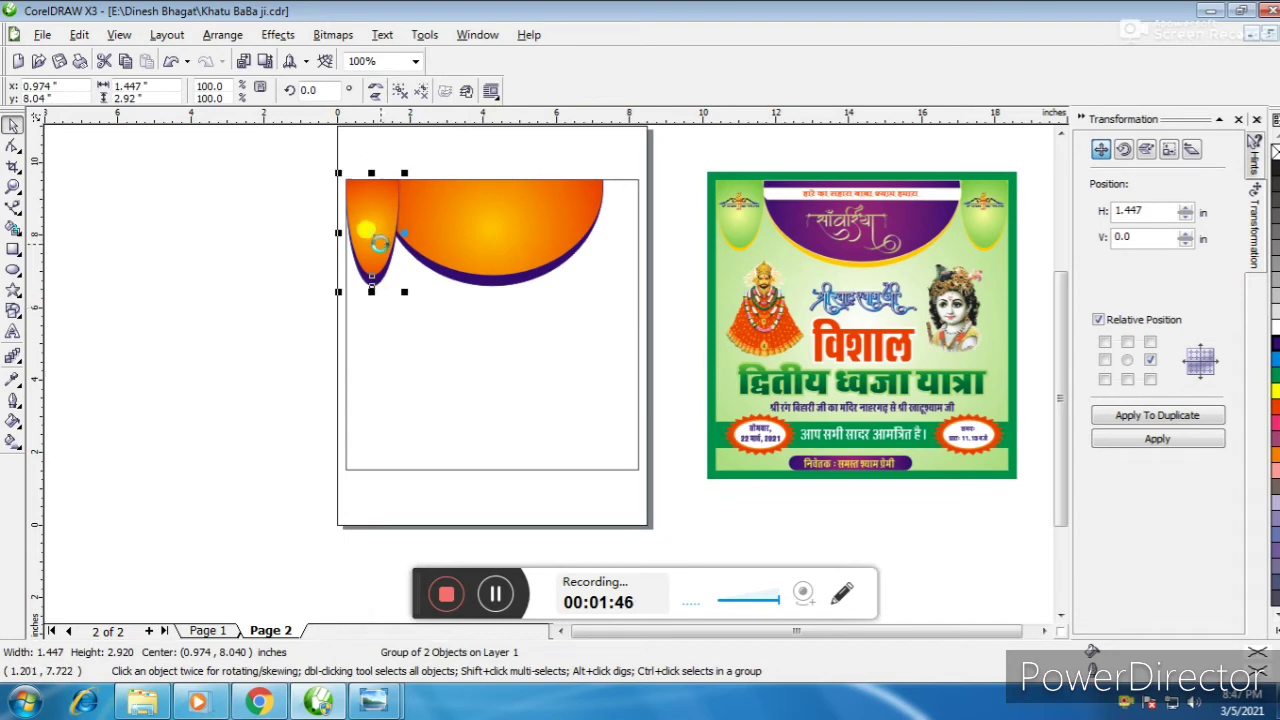
pyautogui.keyDown('shift'); pyautogui.click(490, 358); pyautogui.keyUp('shift')
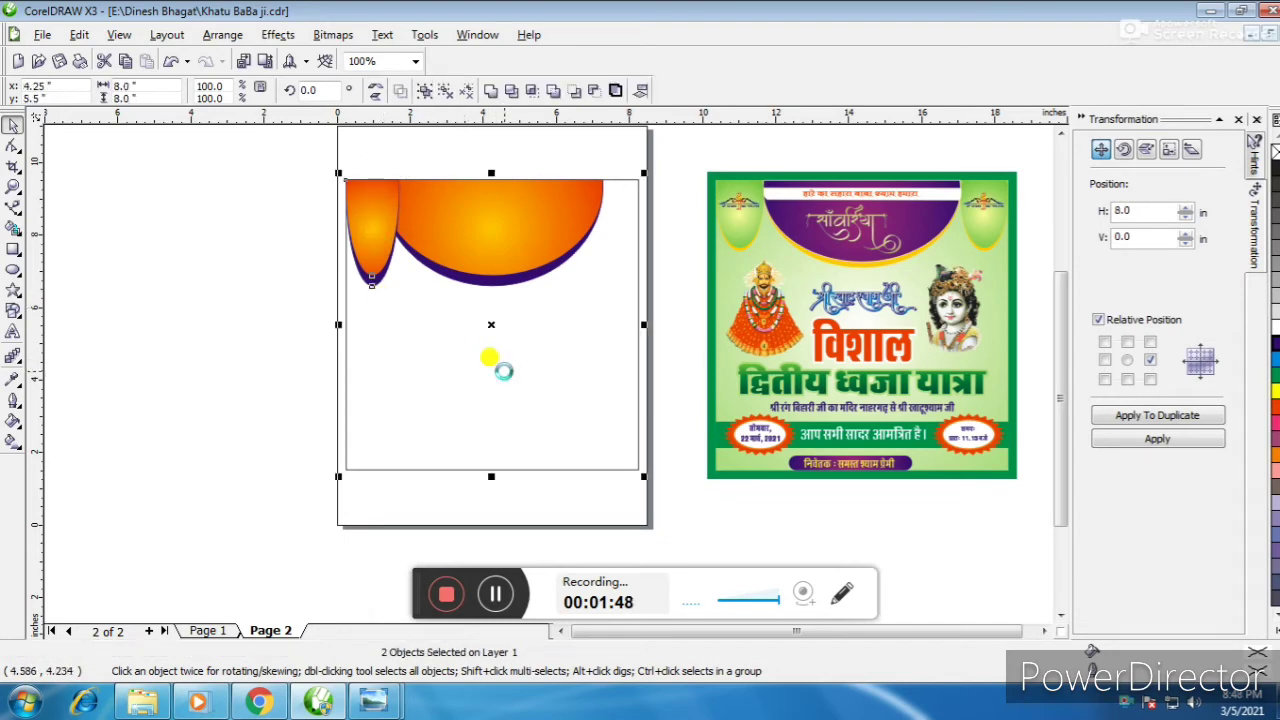
# - Draw a horizontal band about 5.15 by 0.43 in across the upper part of the large half-ellipse and fill it blue
pyautogui.press('F6')
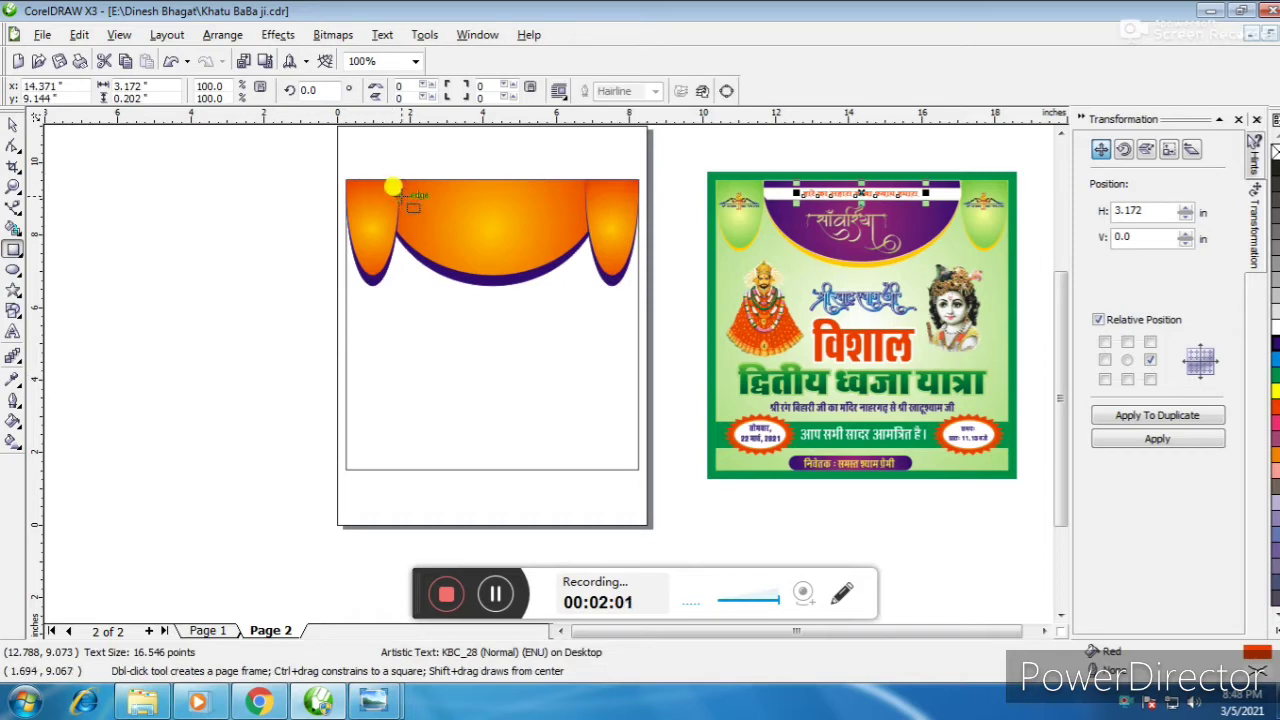
pyautogui.moveTo(399, 194); pyautogui.dragTo(588, 218)
pyautogui.scroll(2, 549, 376)
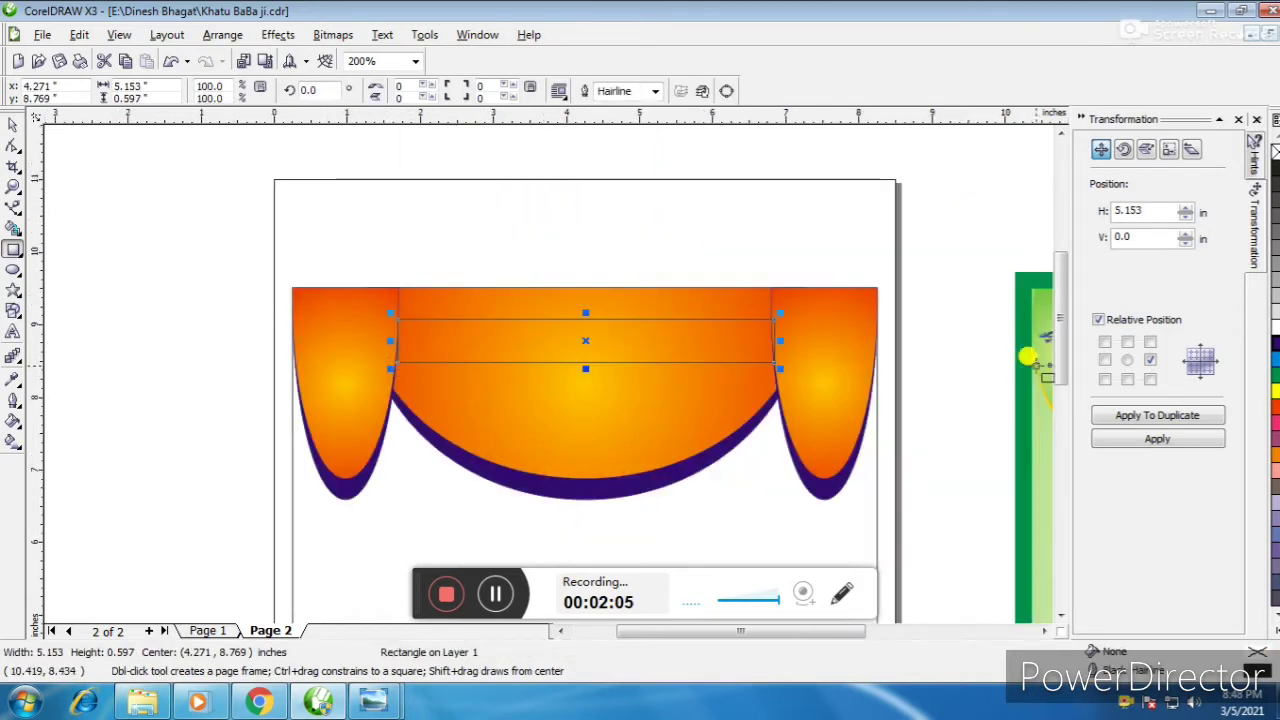
pyautogui.moveTo(590, 369); pyautogui.dragTo(591, 360)
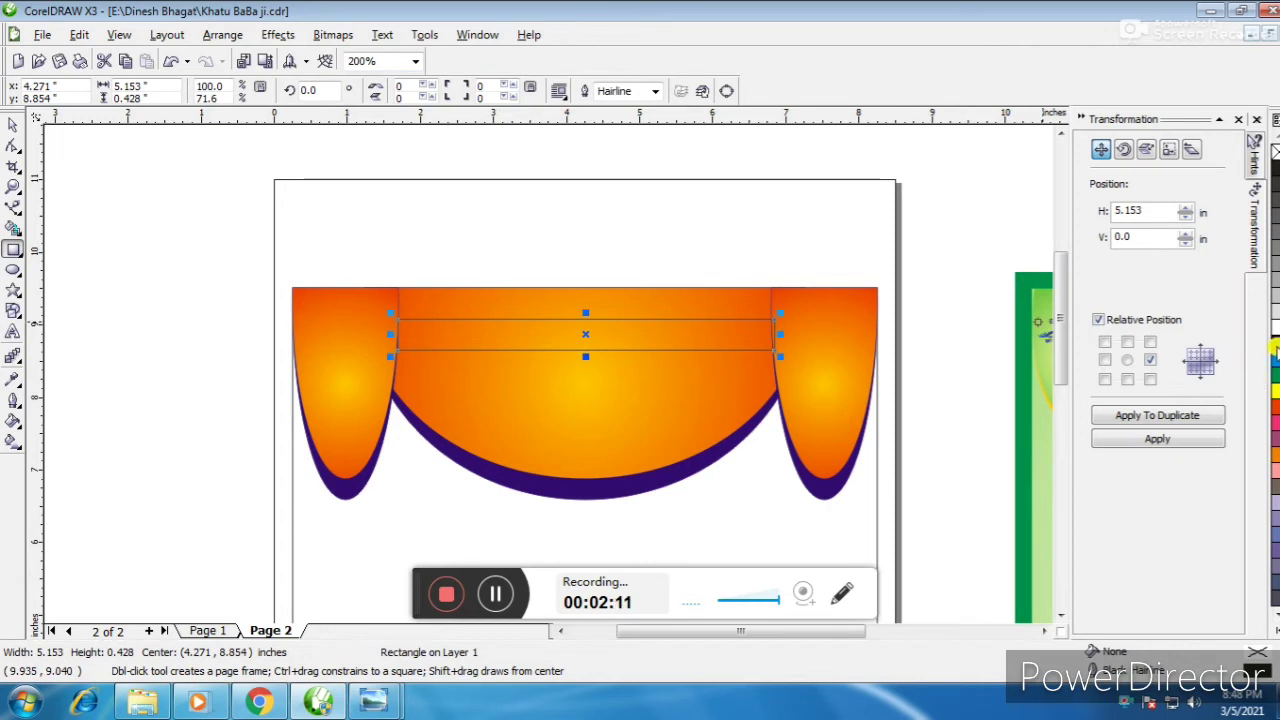
pyautogui.click(1274, 343)
# - Bring the right-hand narrow curtain group in front of the blue band
pyautogui.click(13, 124)
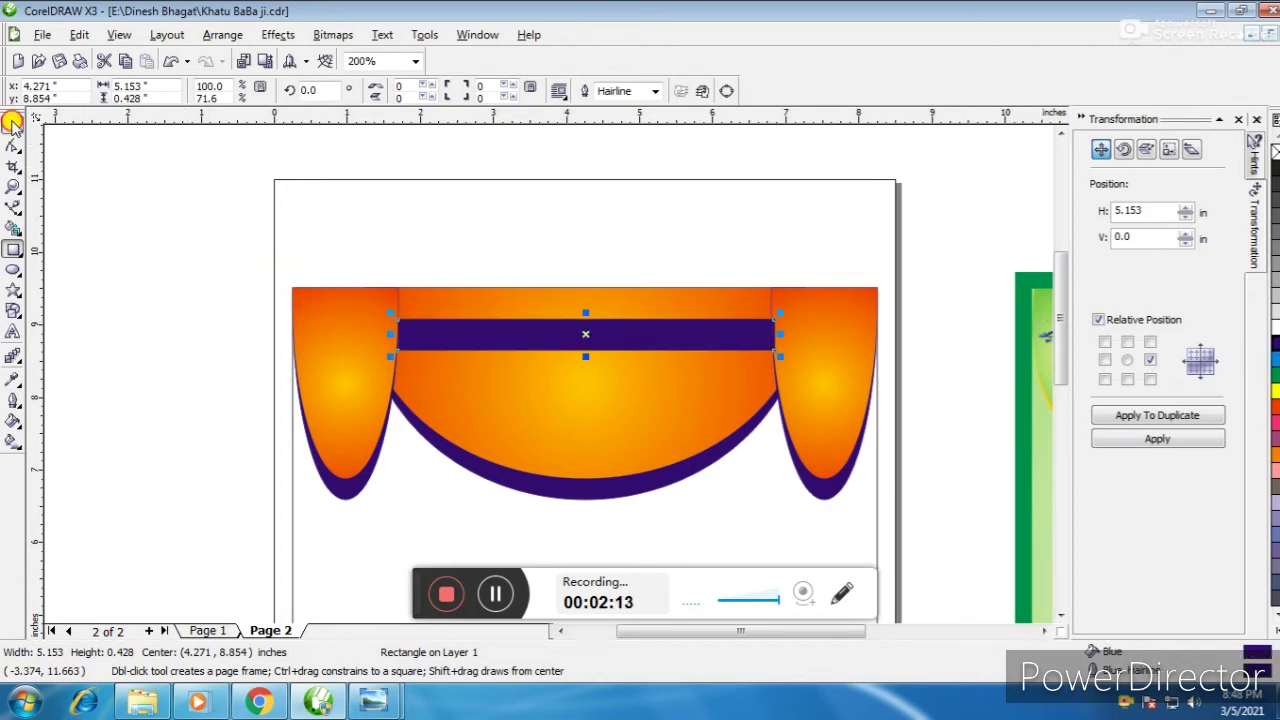
pyautogui.click(540, 276)
pyautogui.click(638, 320)
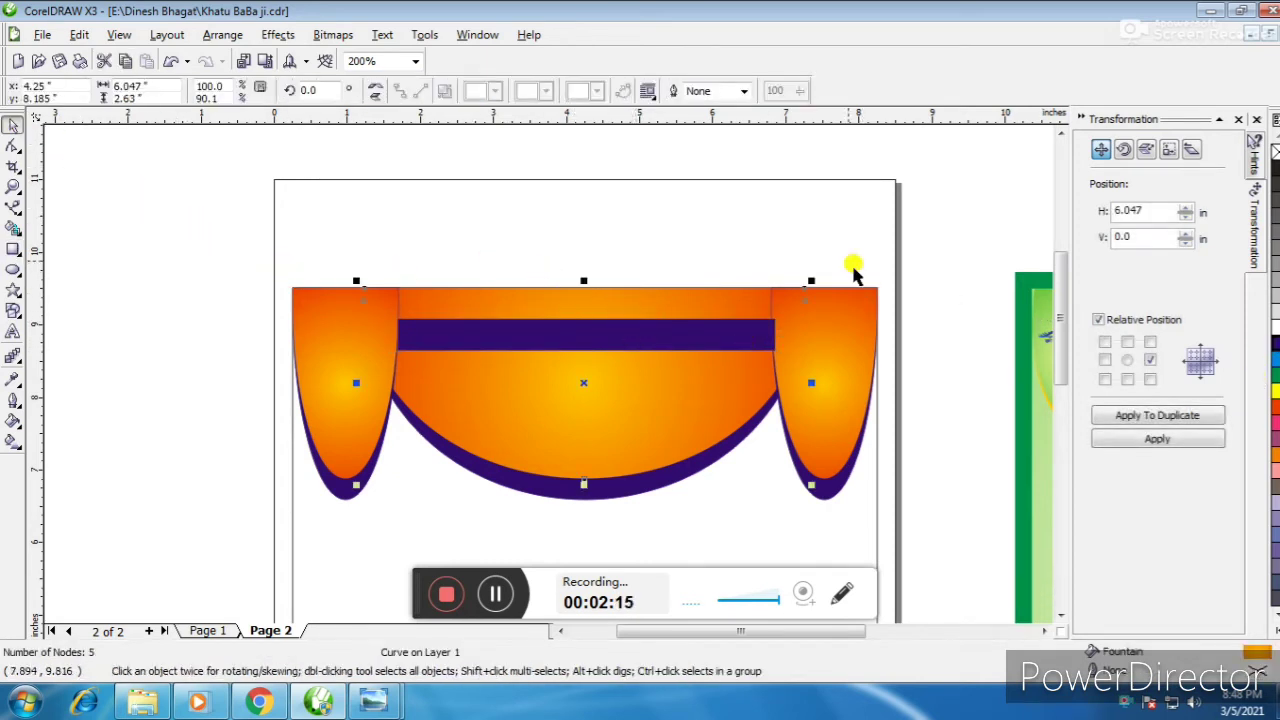
pyautogui.moveTo(724, 234); pyautogui.dragTo(928, 536)
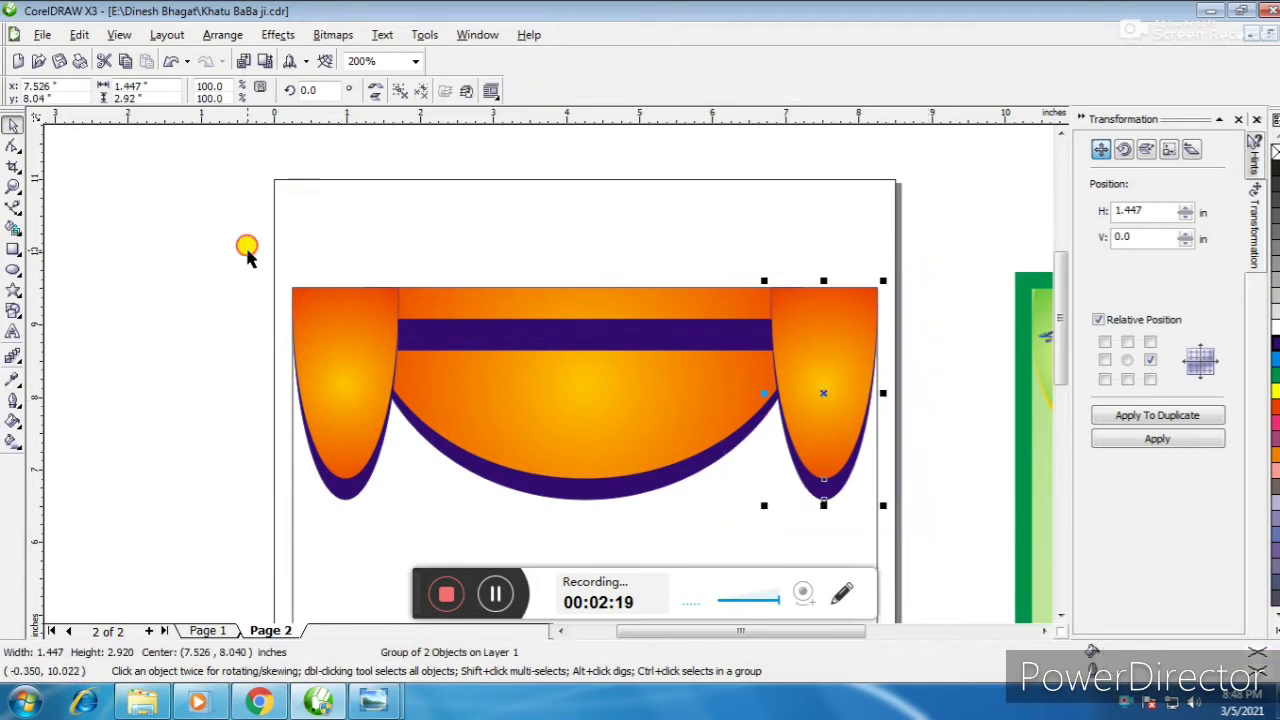
# - Bring the left-hand curtain group in front of the blue band and extend the band leftward to about 5.38 in wide
pyautogui.moveTo(246, 246); pyautogui.dragTo(507, 545)
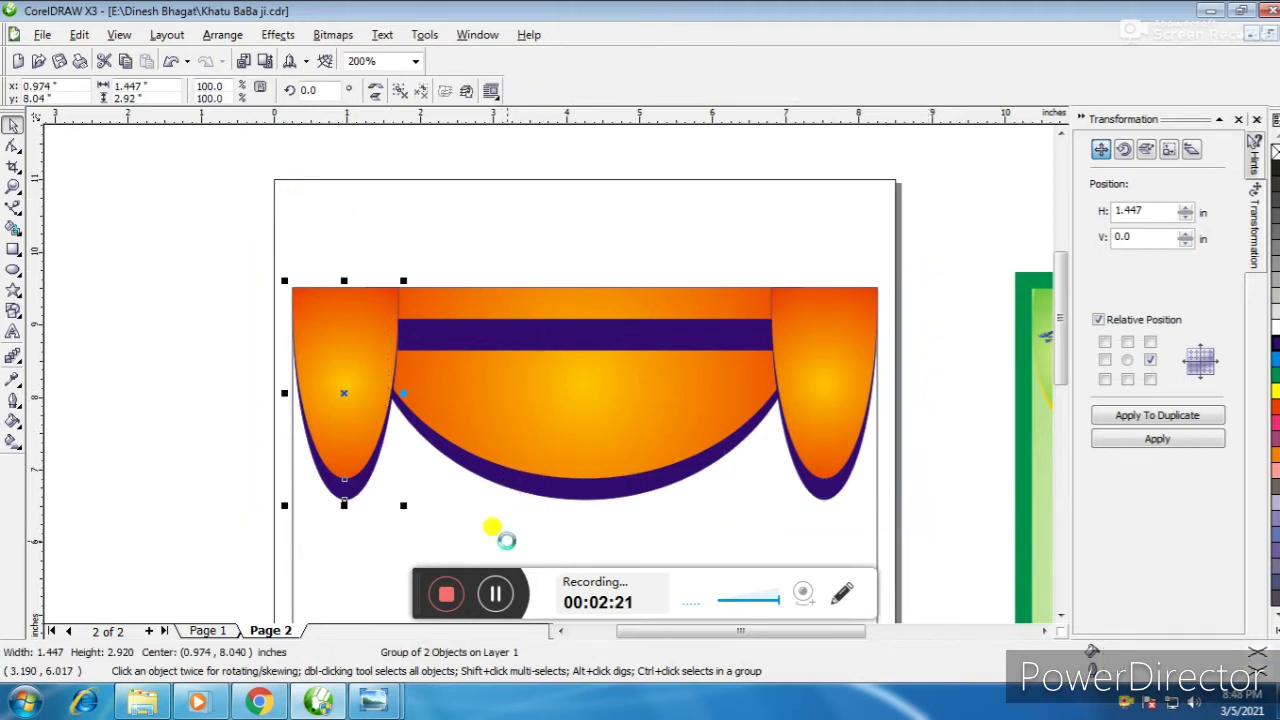
pyautogui.click(541, 334)
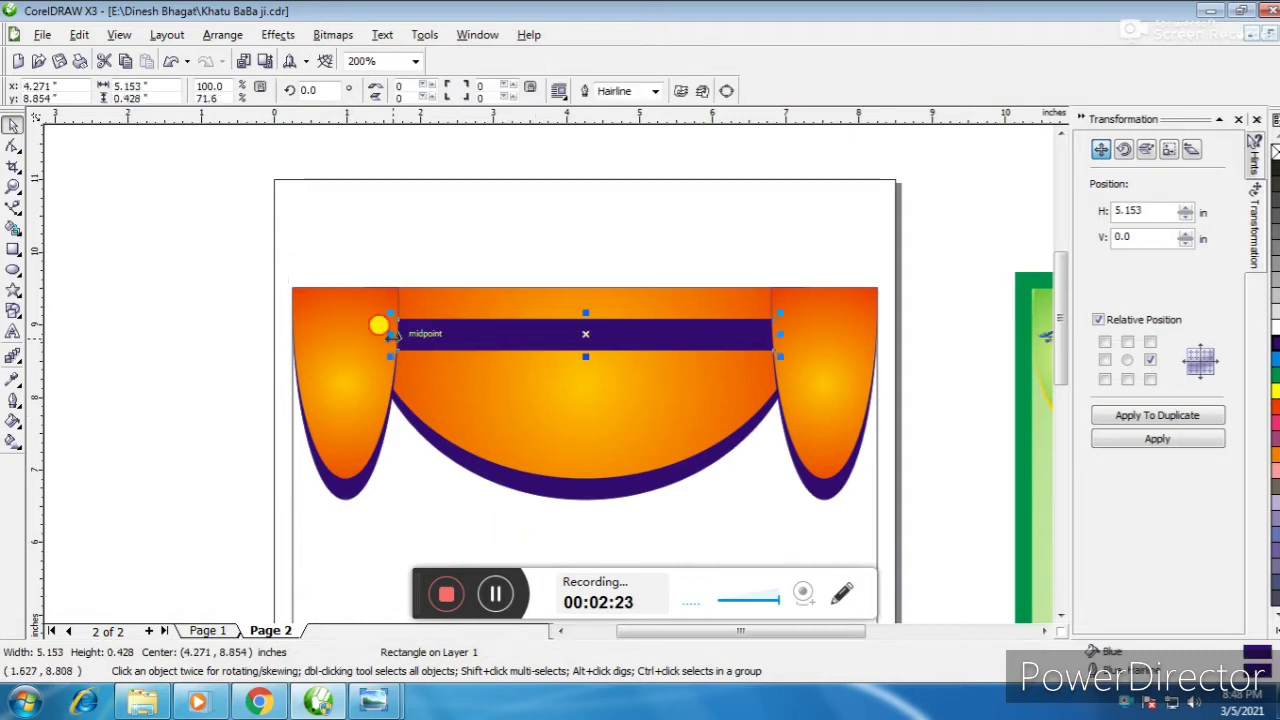
pyautogui.click(537, 229)
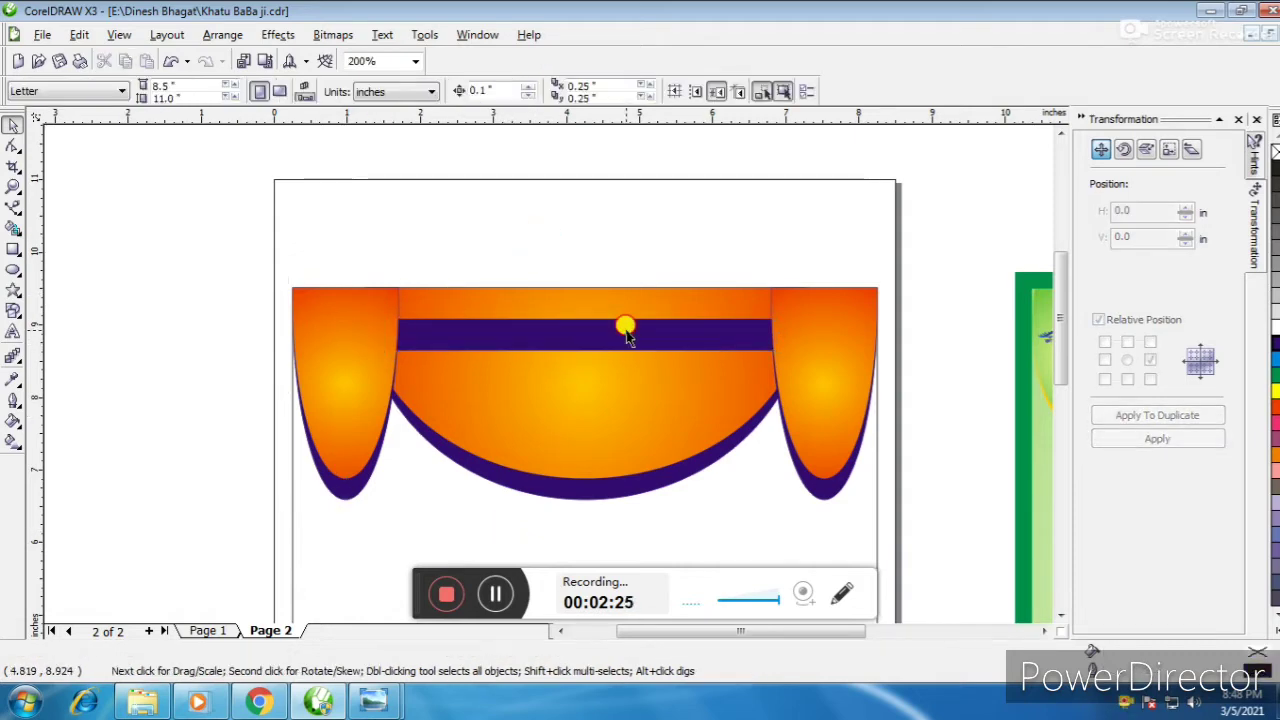
pyautogui.click(626, 336)
# - Copy the line "हारे का सहारा बाबा श्याम हमारा" from the sample poster onto the blue band and fill it white
pyautogui.scroll(-2, 546, 362)
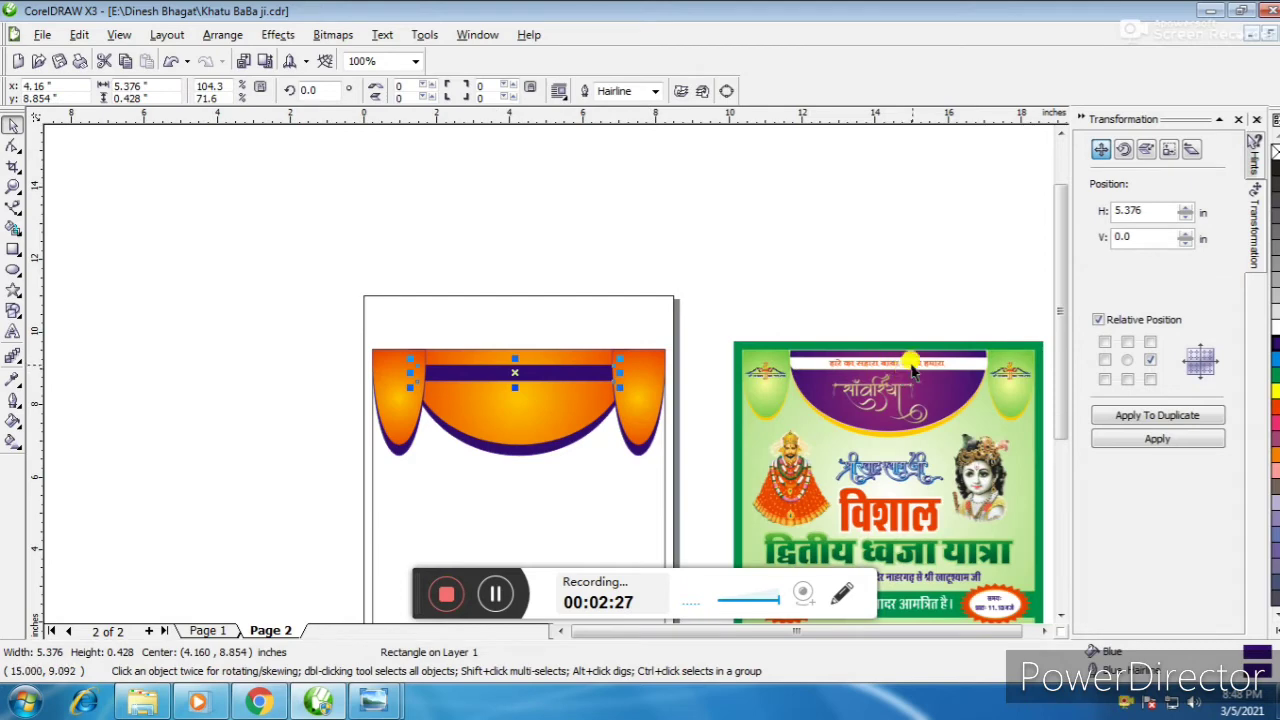
pyautogui.moveTo(912, 370); pyautogui.dragTo(523, 363)
pyautogui.scroll(2, 523, 363)
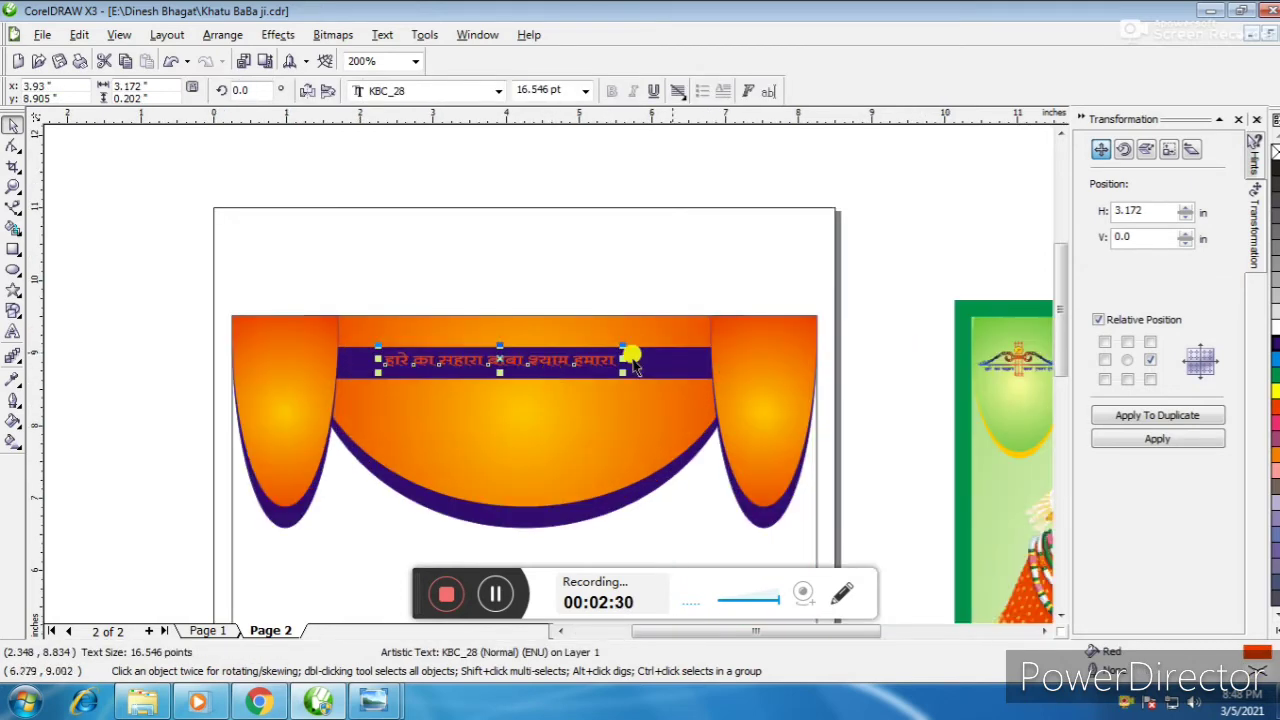
pyautogui.click(1275, 337)
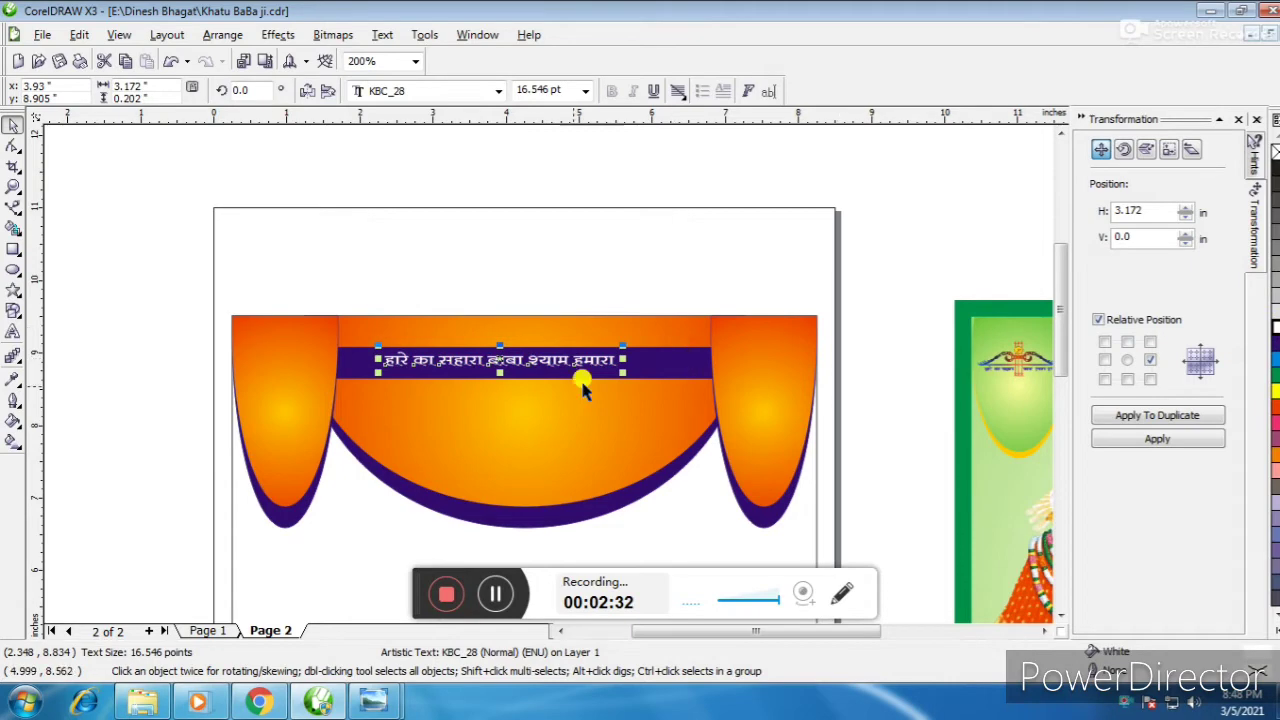
# - Center the slogan text horizontally and vertically on the blue band
pyautogui.keyDown('shift'); pyautogui.click(647, 362); pyautogui.keyUp('shift')
pyautogui.press('c')
pyautogui.press('r')
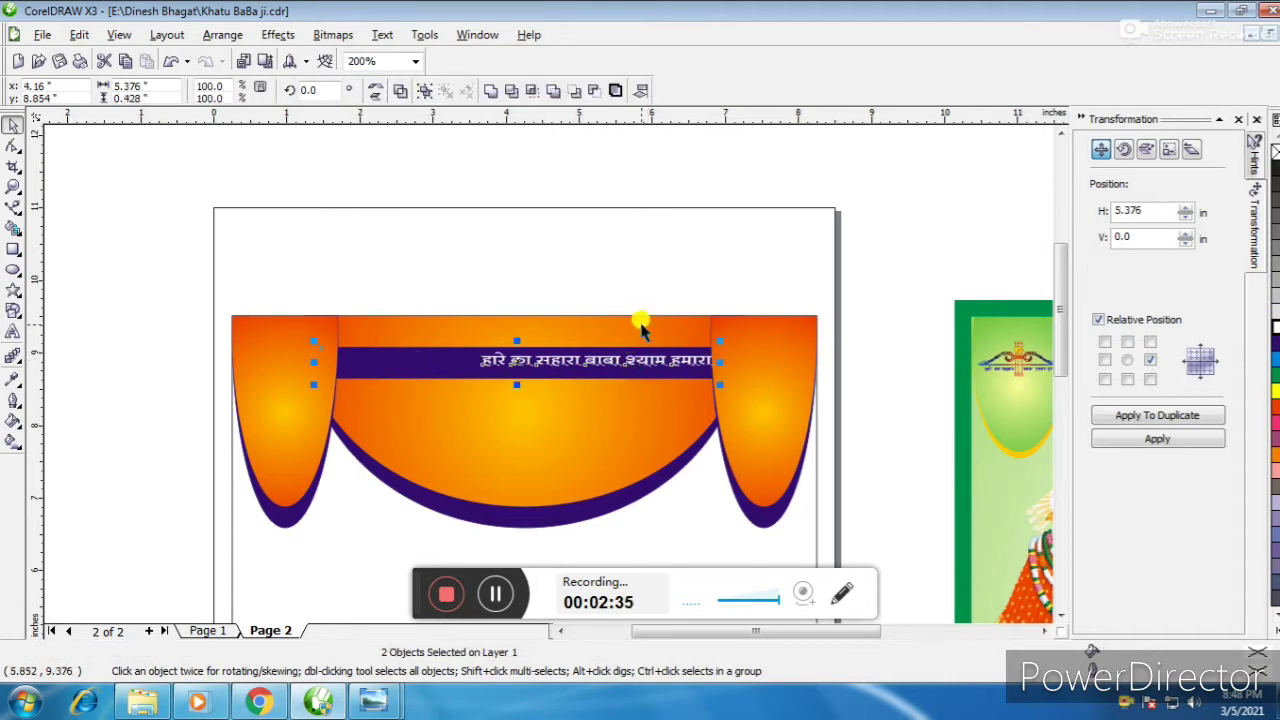
pyautogui.hotkey('ctrl', 'z')
pyautogui.click(640, 258)
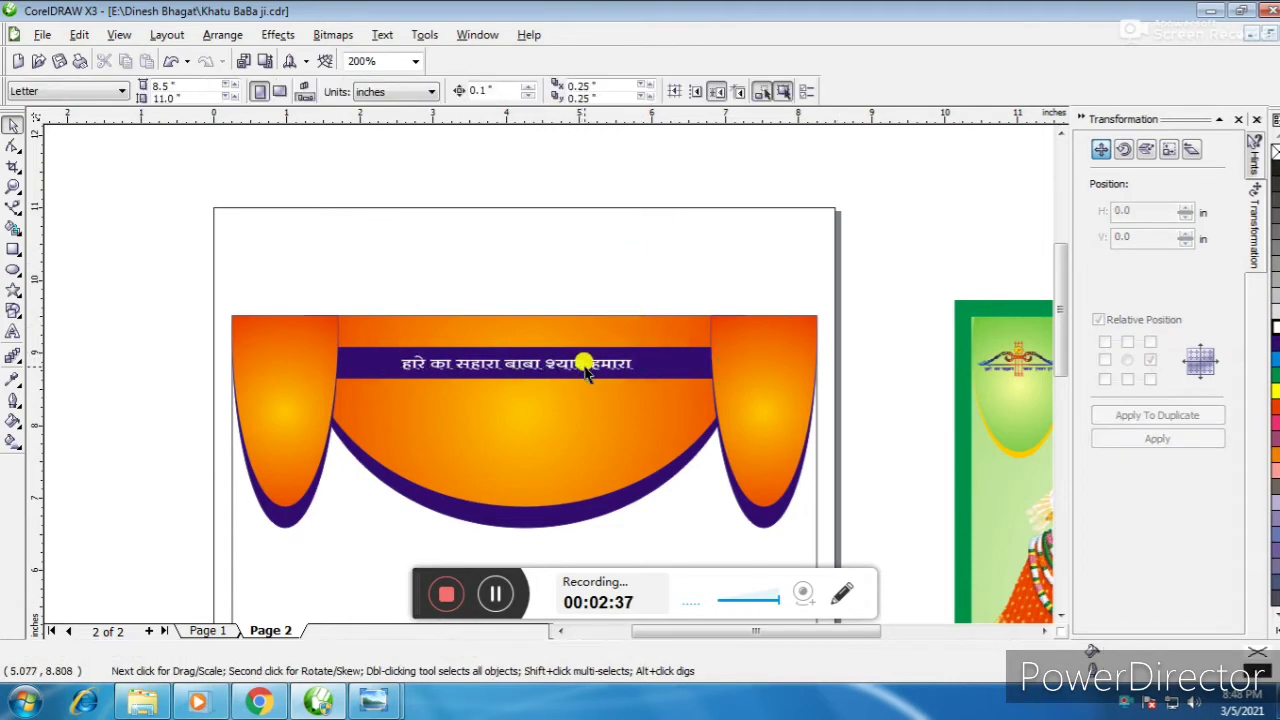
# - Copy the bow-shaped emblem from the sample poster's right curtain onto the right-hand curtain of the new header
pyautogui.press('F3')
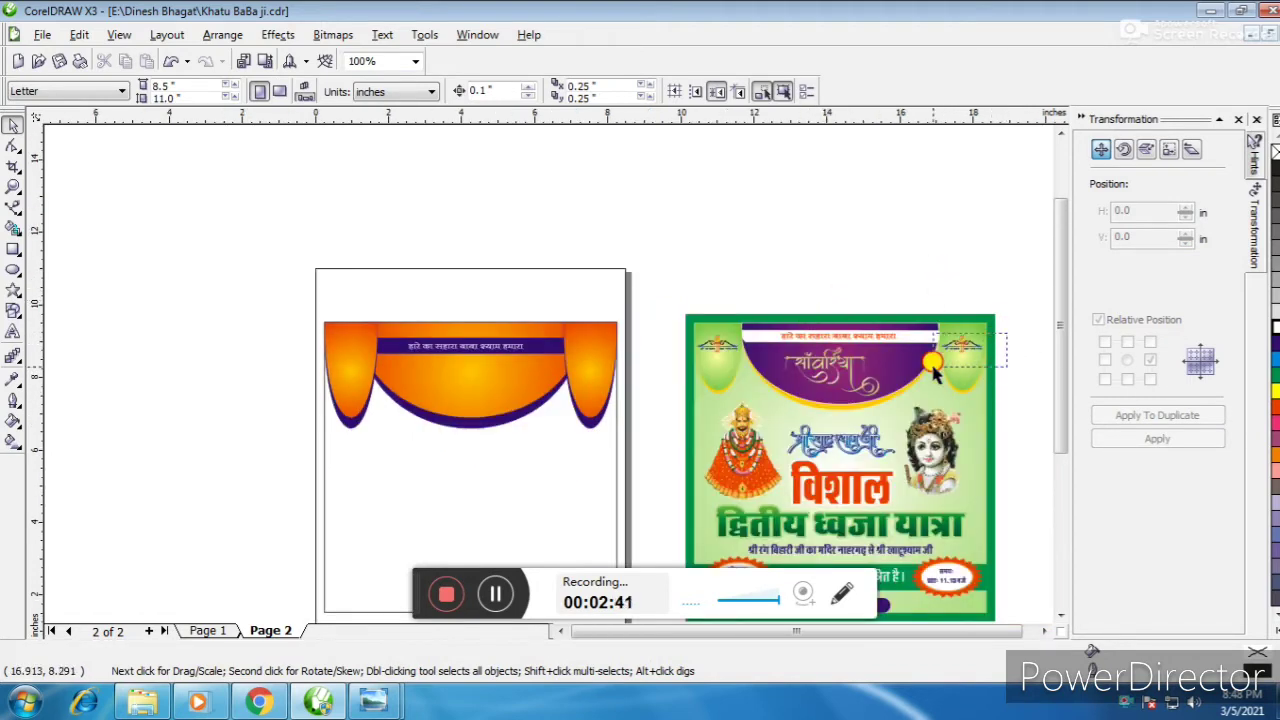
pyautogui.click(966, 344)
pyautogui.moveTo(968, 344); pyautogui.dragTo(590, 354)
pyautogui.scroll(2, 590, 354)
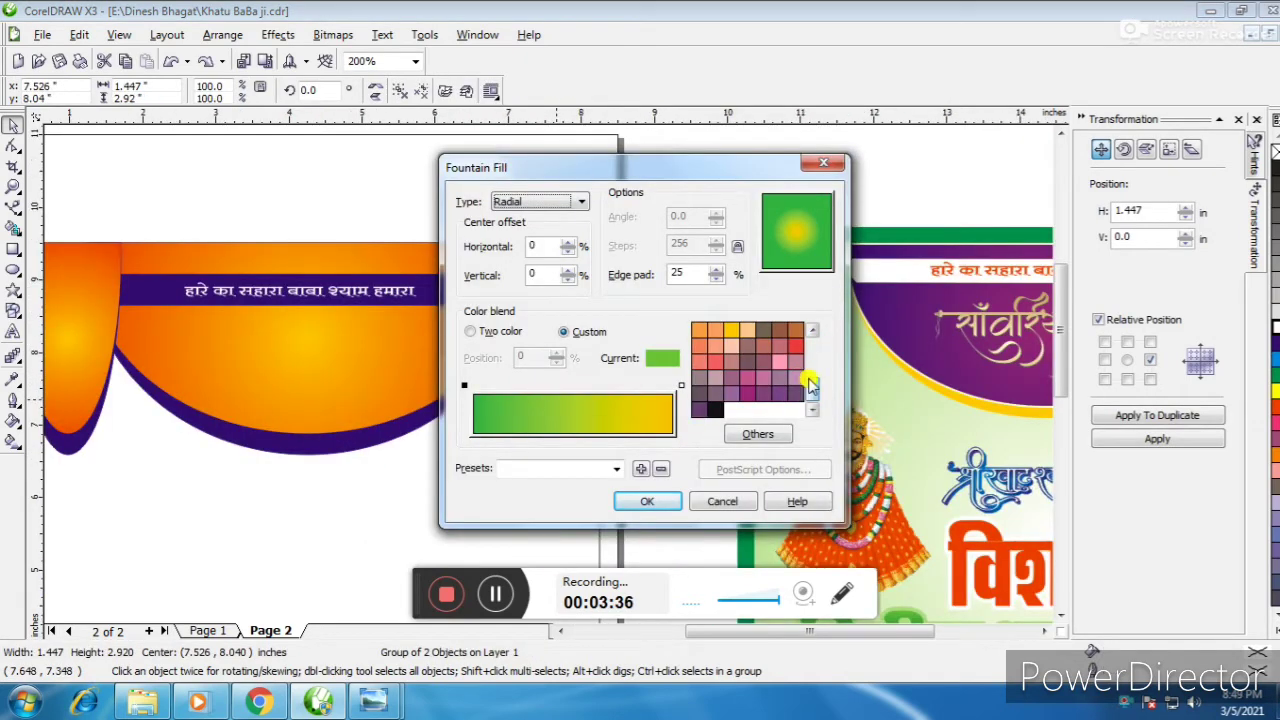
# - Apply a custom radial fountain fill from light green to pale yellow to the right-hand curtain group
pyautogui.click(811, 383)
pyautogui.click(818, 380)
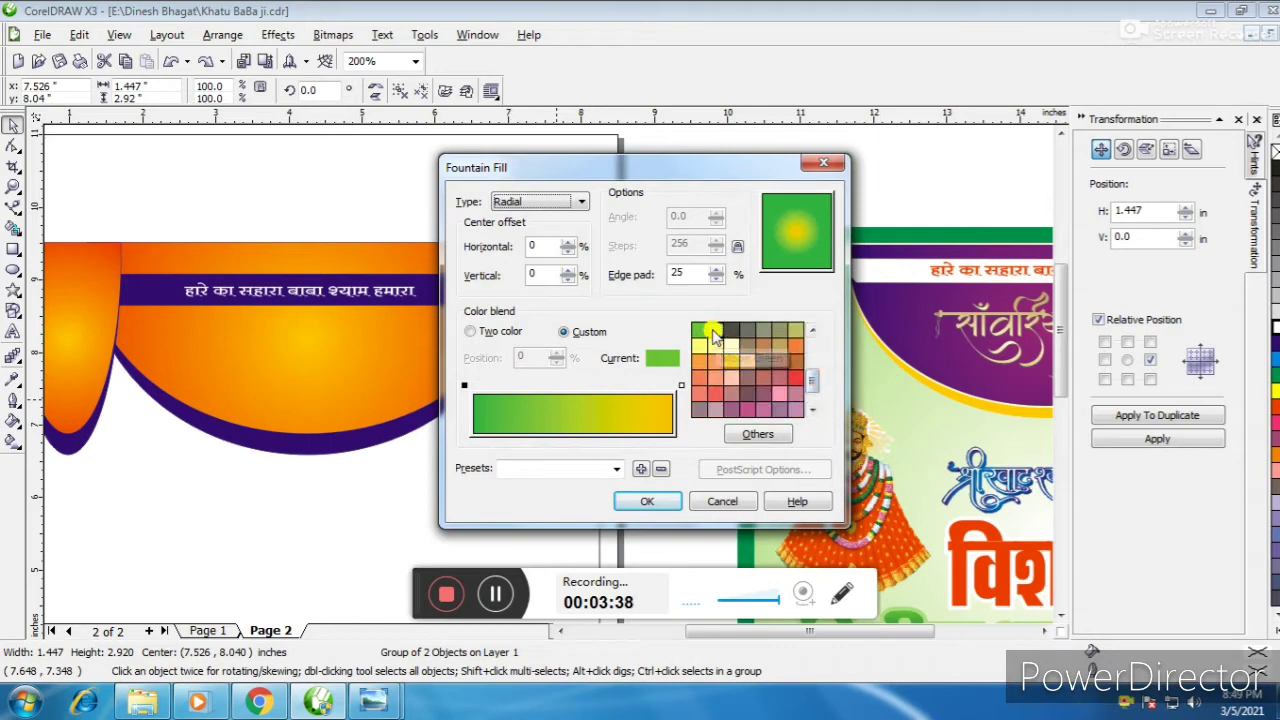
pyautogui.click(710, 331)
pyautogui.click(676, 385)
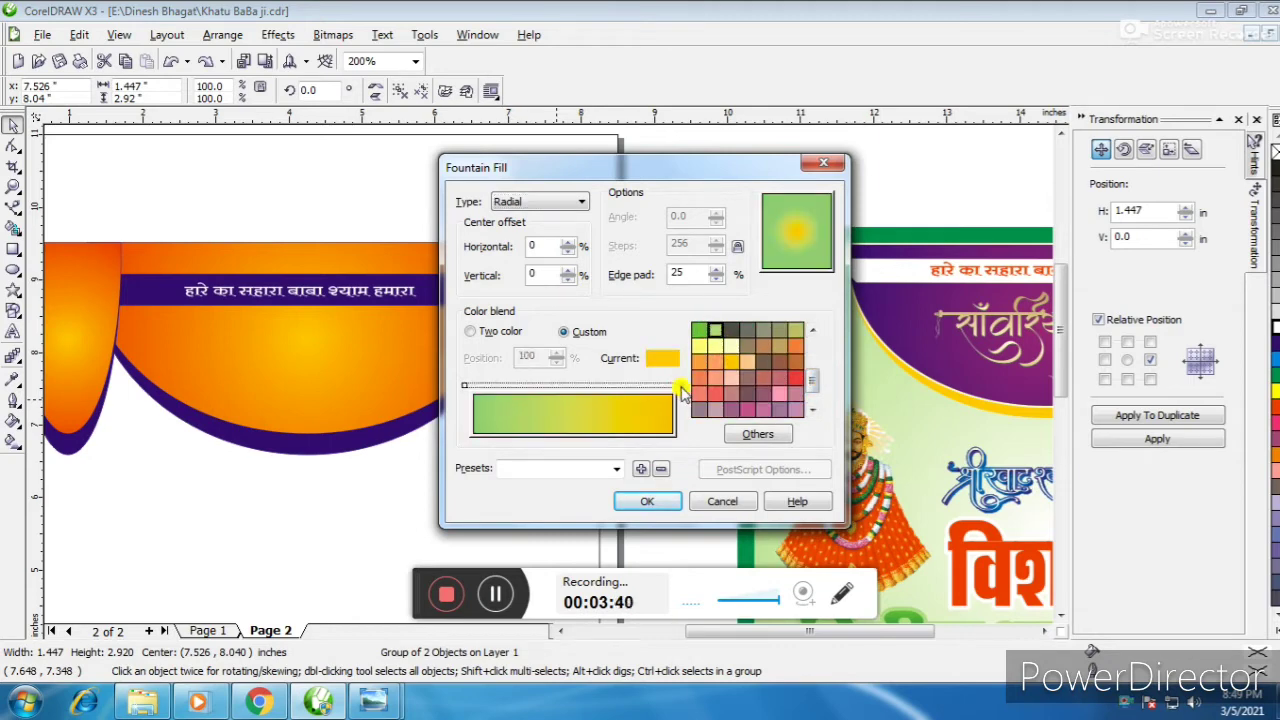
pyautogui.click(716, 346)
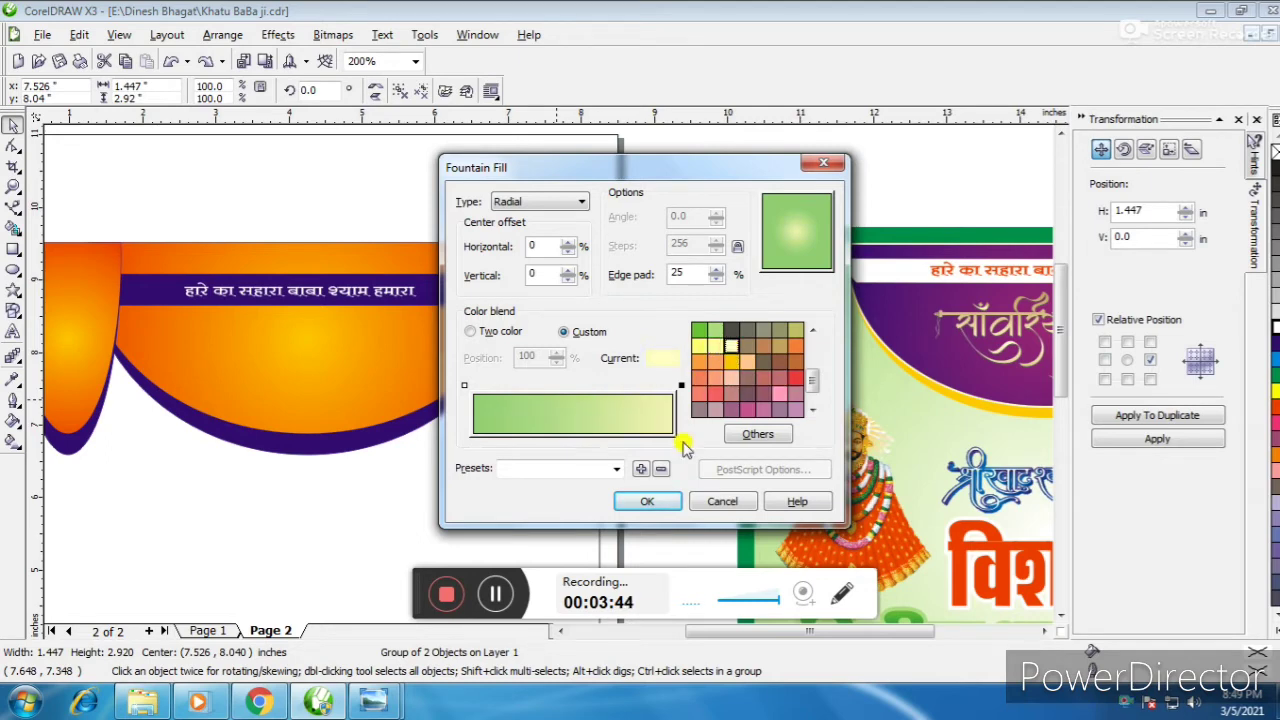
pyautogui.click(651, 503)
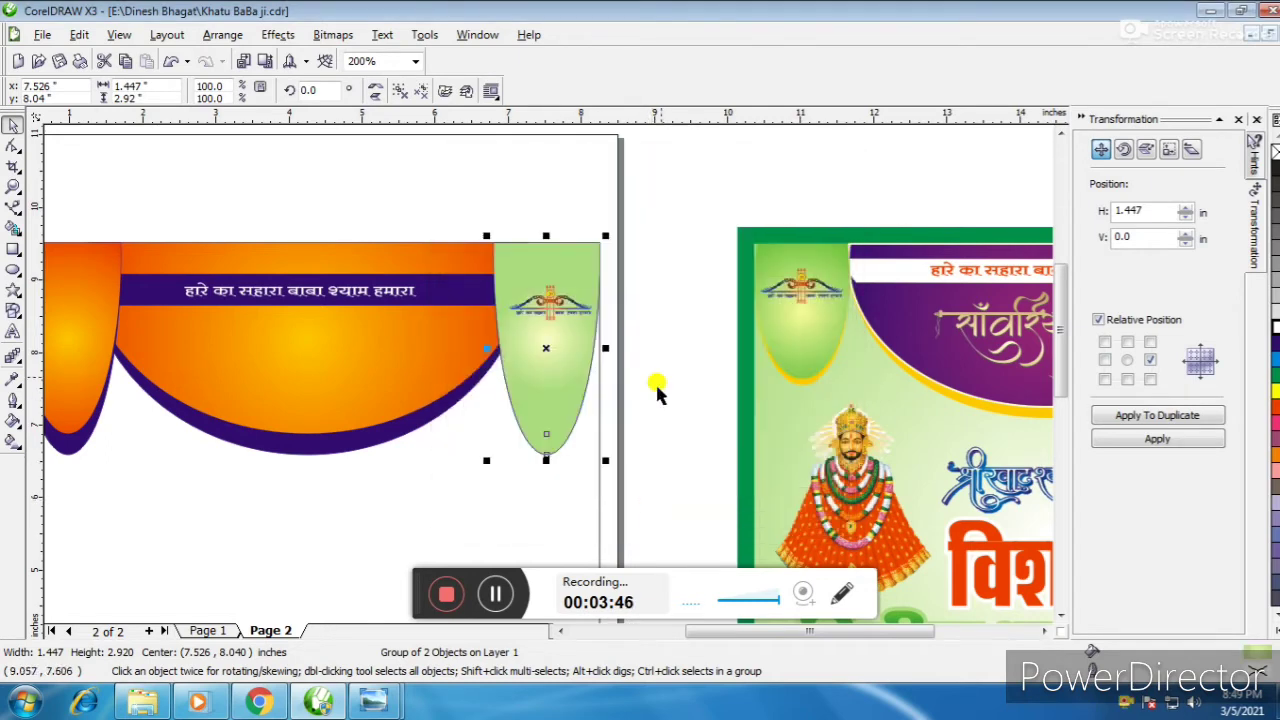
# - Ungroup the right-hand curtain and fill its rear shape blue as a lower border
pyautogui.click(701, 331)
pyautogui.click(561, 447)
pyautogui.scroll(2, 560, 440)
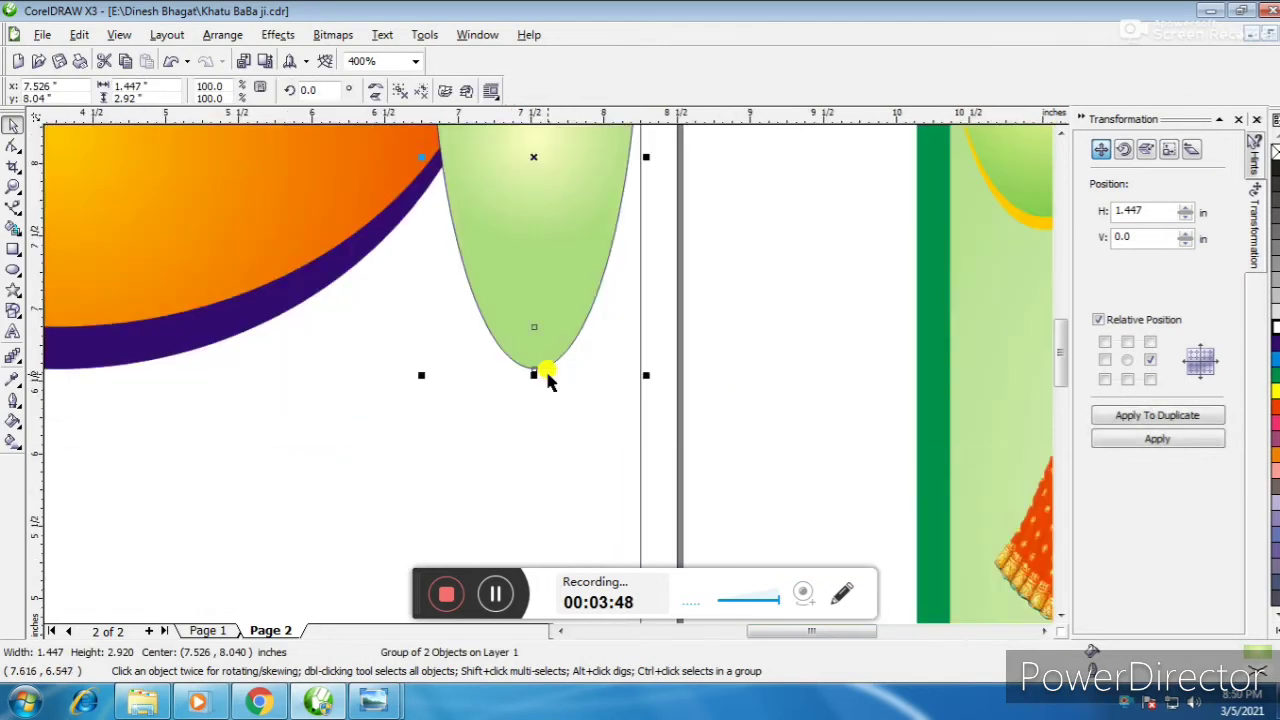
pyautogui.click(1272, 366)
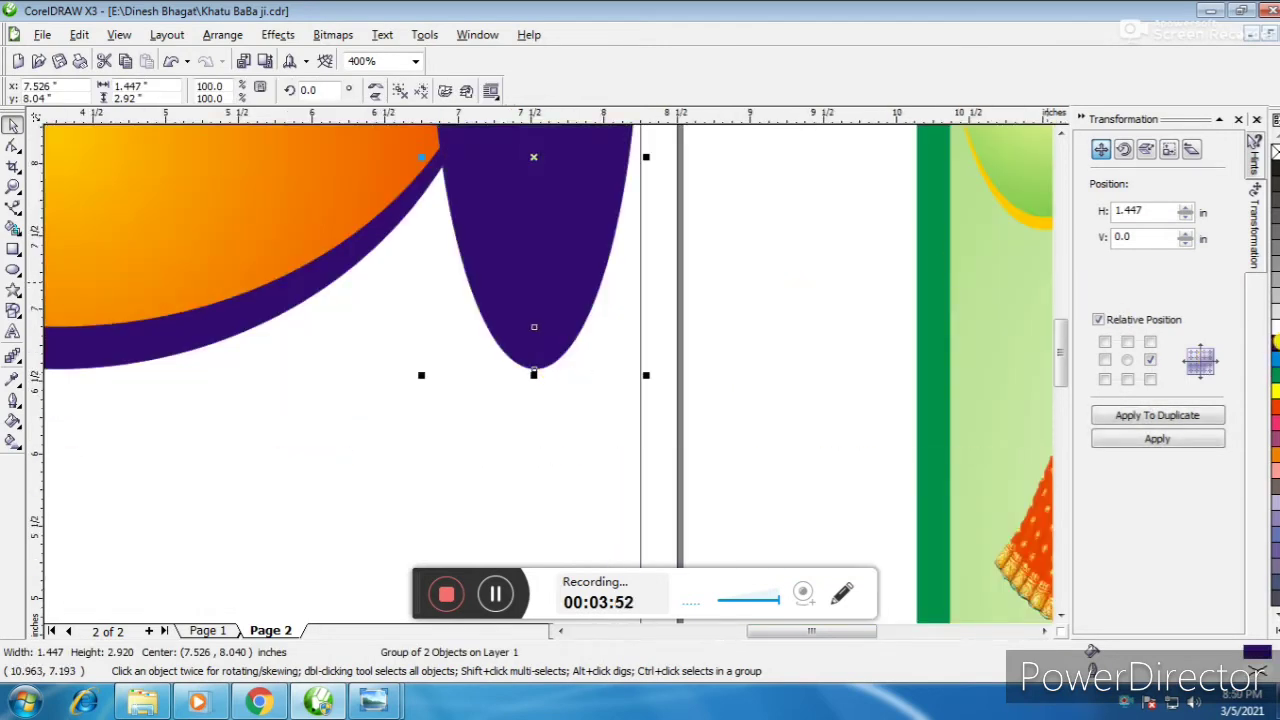
pyautogui.hotkey('ctrl', 'z')
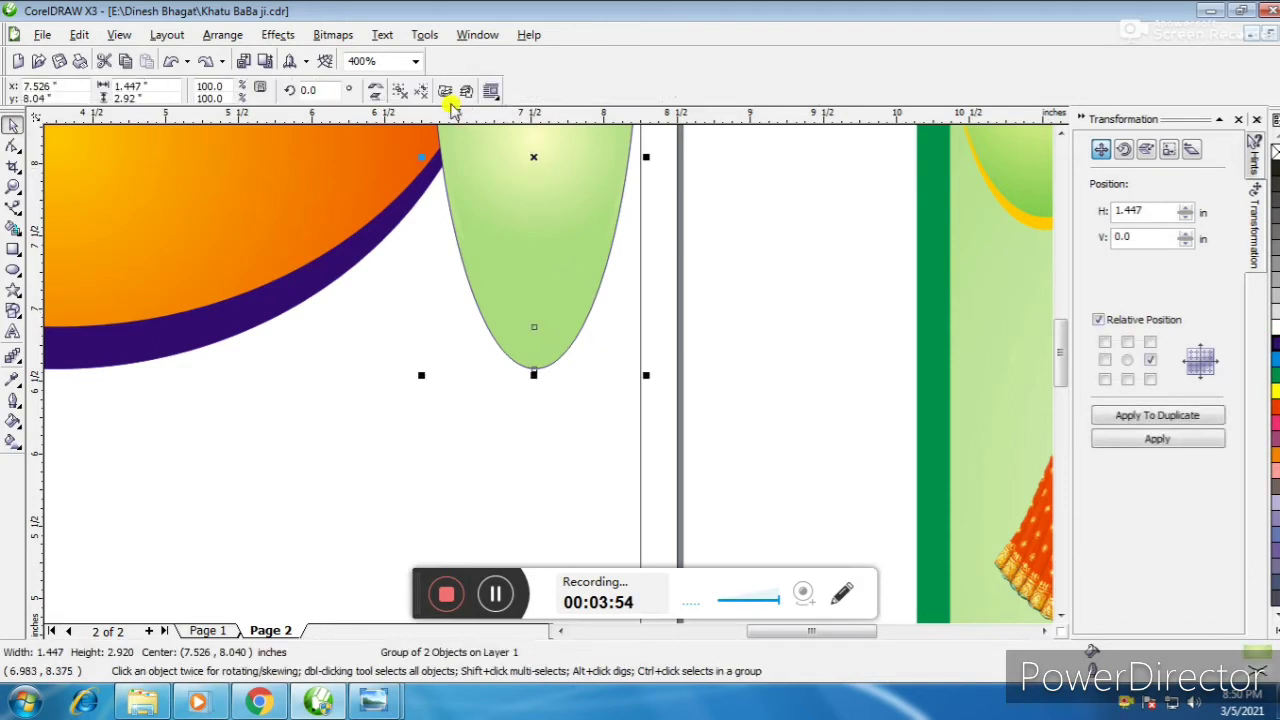
pyautogui.click(419, 90)
pyautogui.click(563, 349)
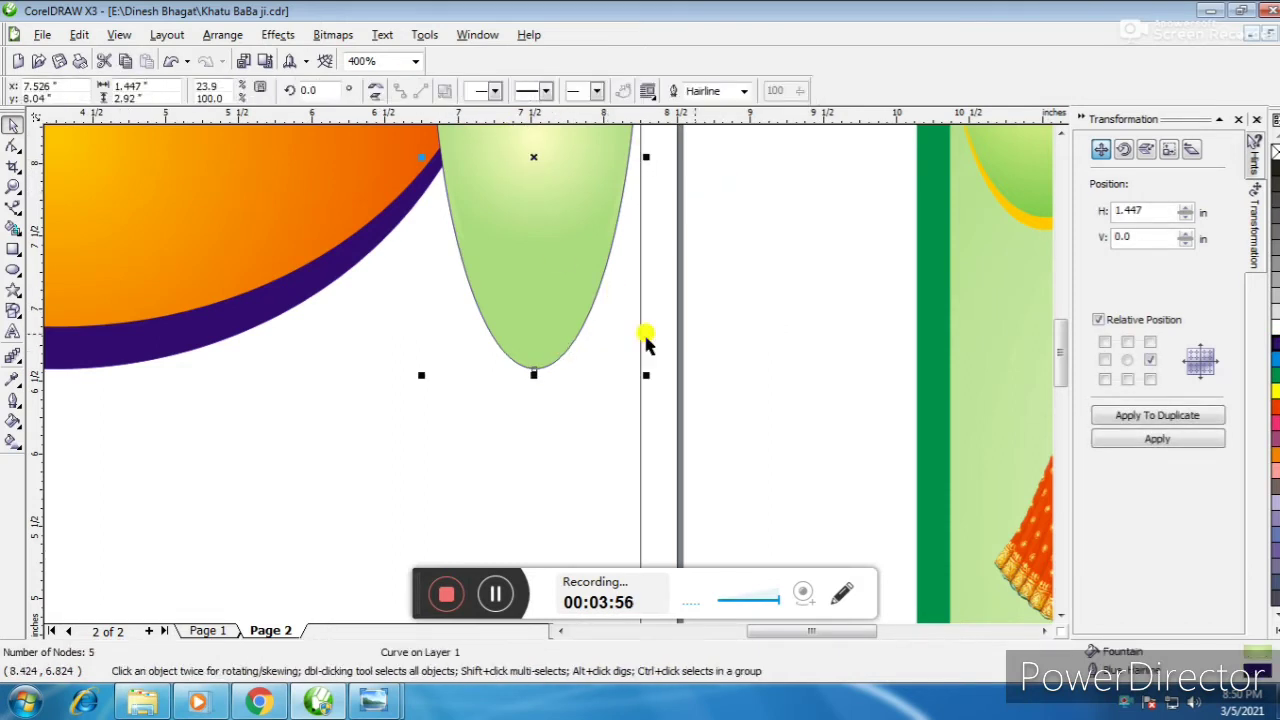
pyautogui.click(1273, 348)
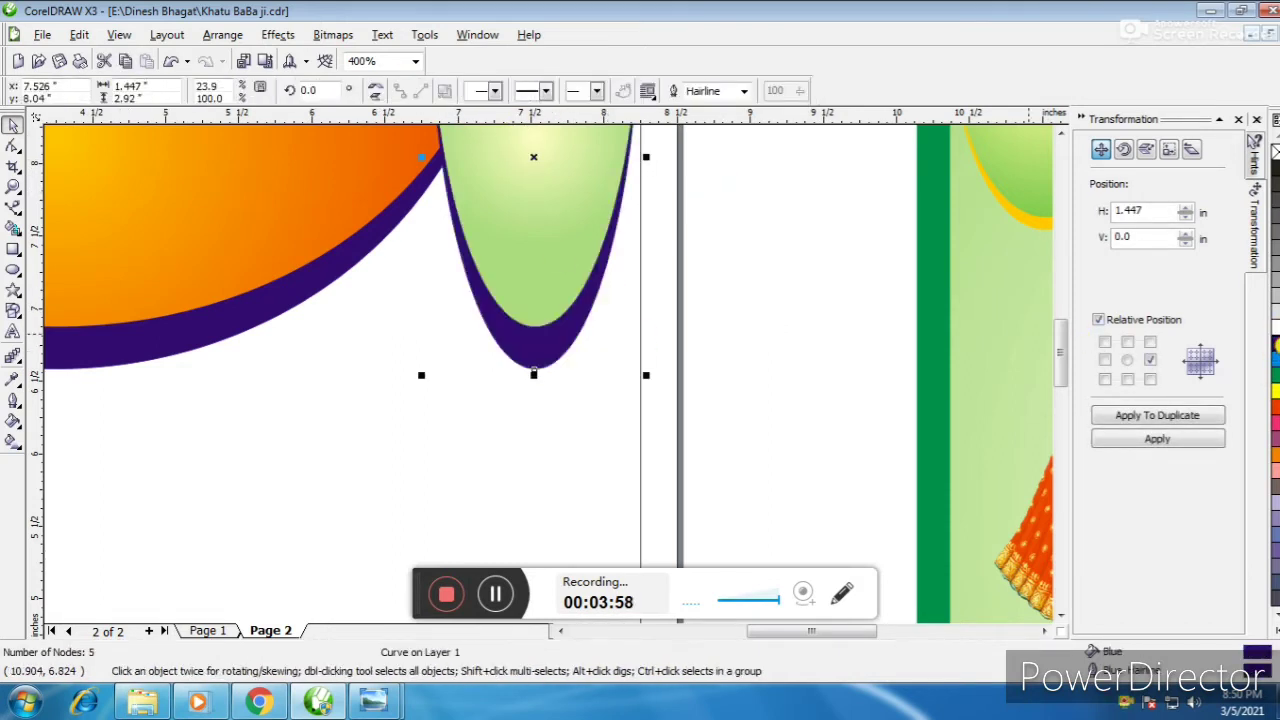
# - Delete the orange curtain group at the square's left edge
pyautogui.scroll(-2, 958, 335)
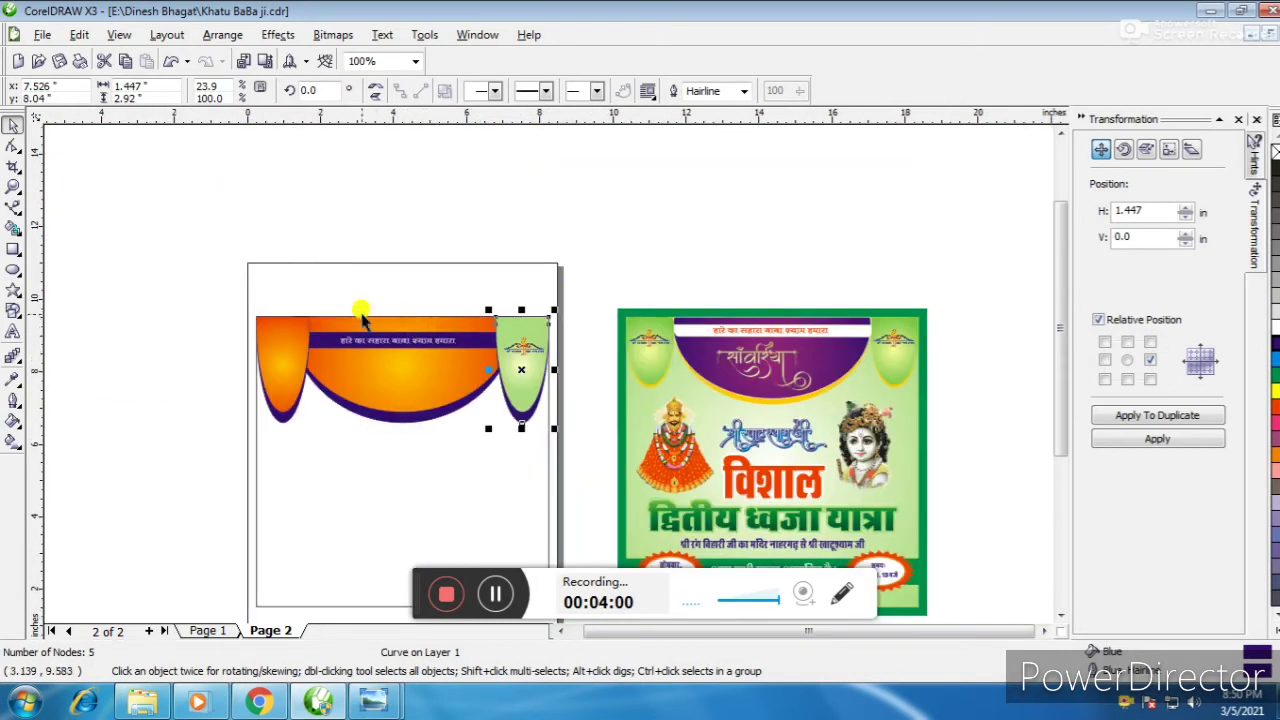
pyautogui.moveTo(484, 302); pyautogui.dragTo(596, 434)
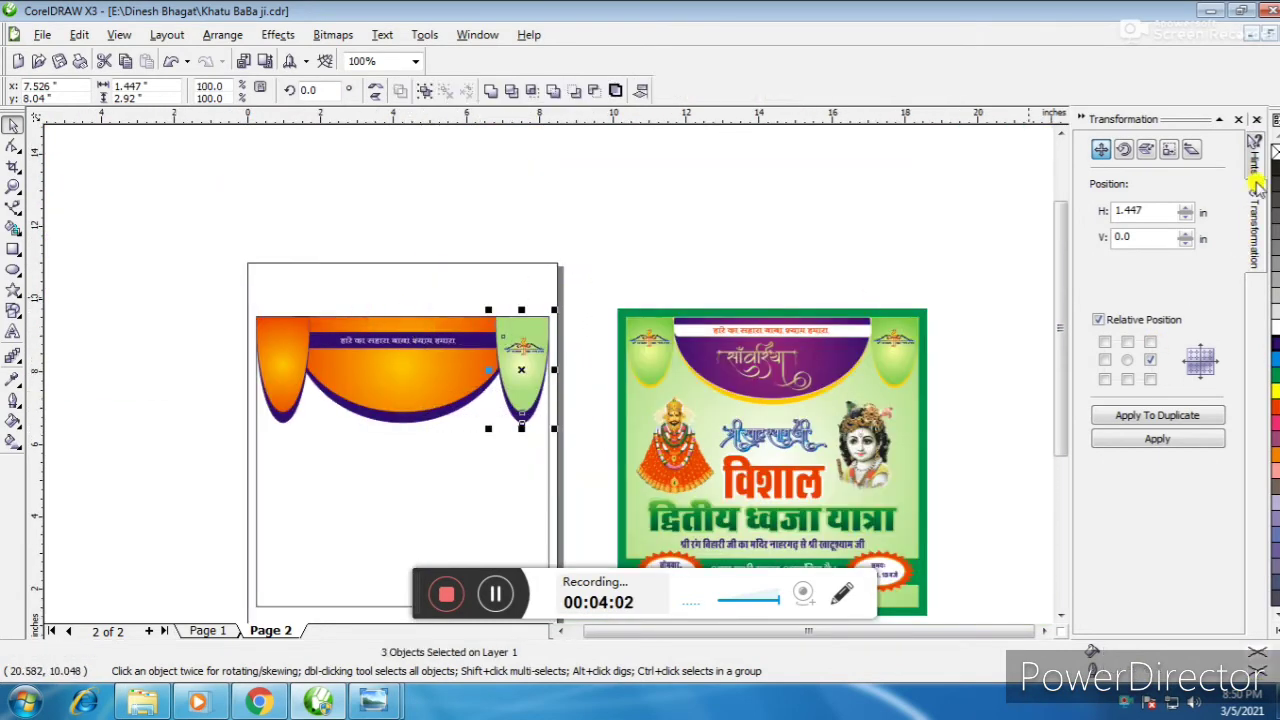
pyautogui.moveTo(236, 299); pyautogui.dragTo(343, 436)
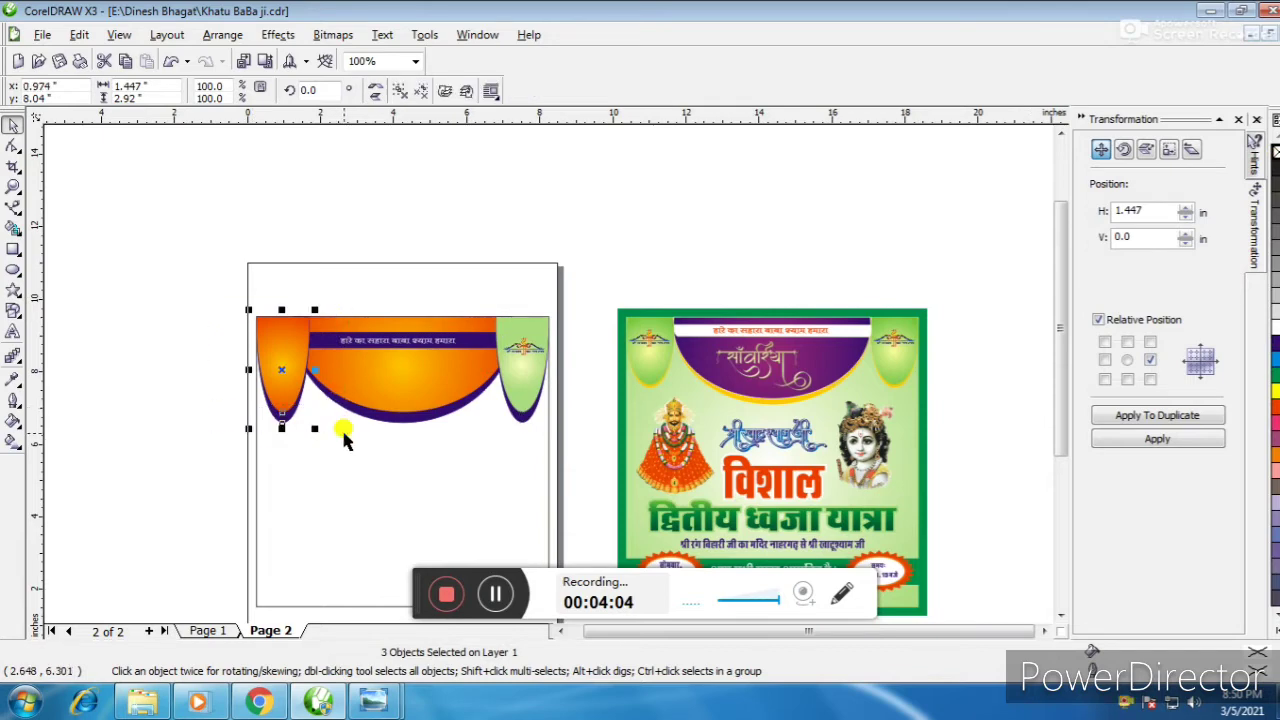
pyautogui.press('Delete')
# - Duplicate the green right-hand curtain with its emblem and align the copy with the square's left edge
pyautogui.moveTo(486, 270); pyautogui.dragTo(567, 447)
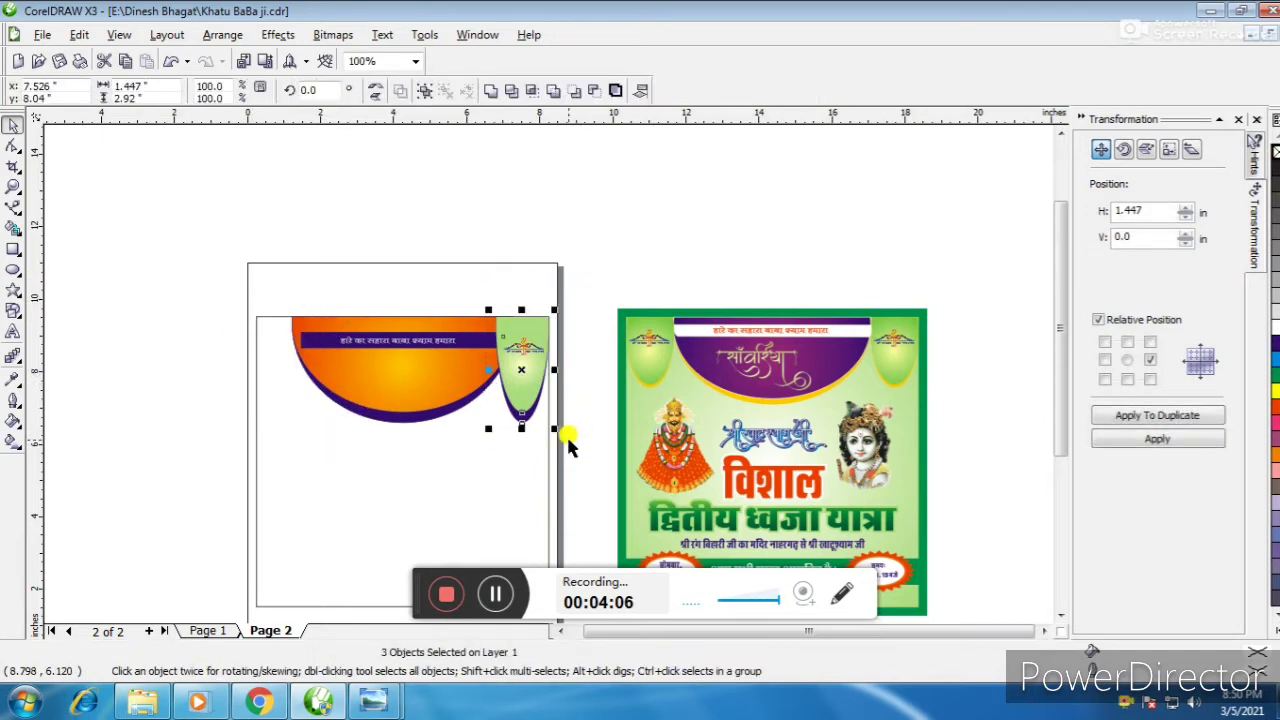
pyautogui.keyDown('shift'); pyautogui.click(508, 468); pyautogui.keyUp('shift')
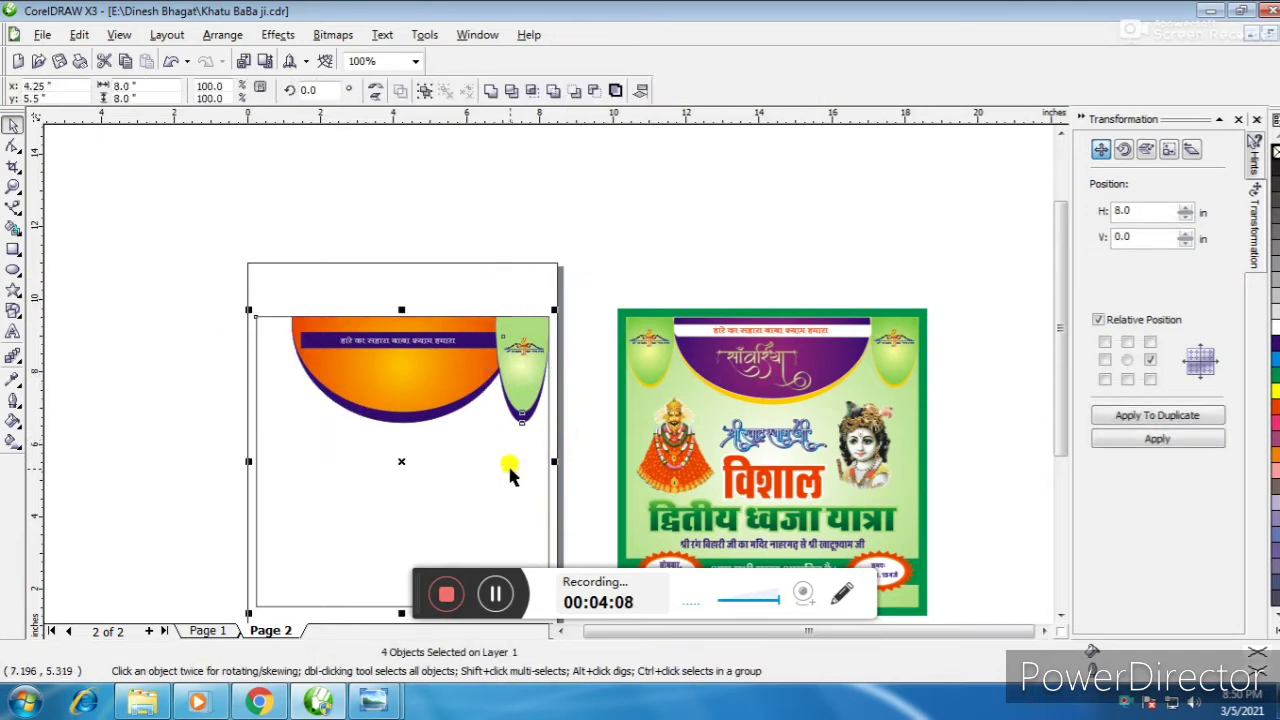
pyautogui.click(351, 251)
# - Center the emblem horizontally on the left-hand green curtain
pyautogui.scroll(2, 285, 377)
pyautogui.click(508, 297)
pyautogui.keyDown('shift'); pyautogui.click(523, 363); pyautogui.keyUp('shift')
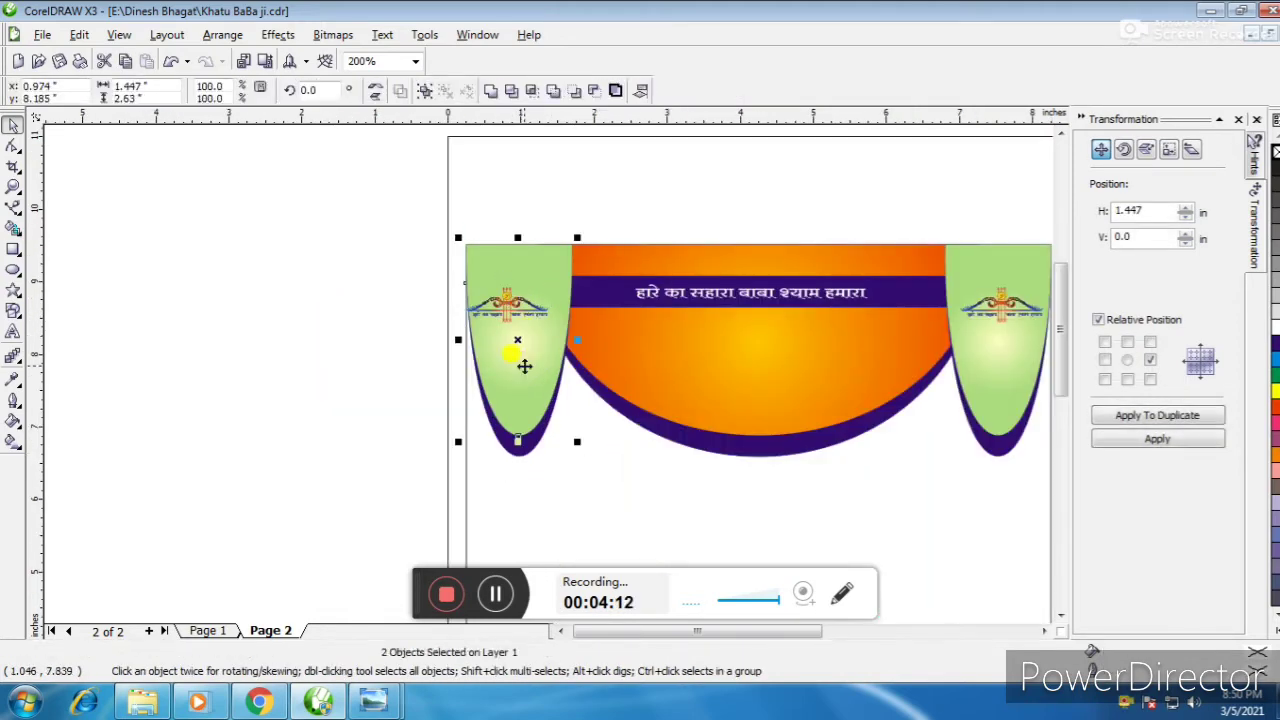
pyautogui.press('c')
pyautogui.click(627, 178)
pyautogui.scroll(-2, 647, 350)
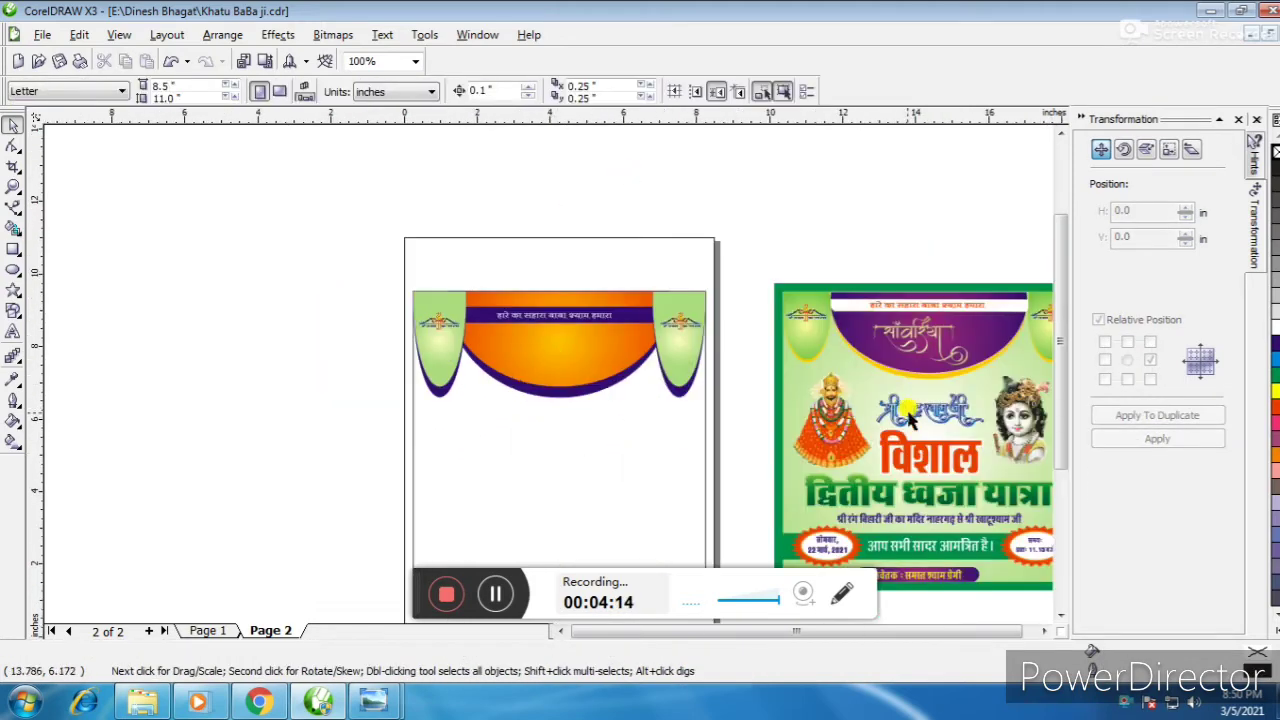
# - Copy the "साँवरिया" lettering from the sample poster onto the orange half-ellipse and delete the stray small text below it
pyautogui.moveTo(754, 312); pyautogui.dragTo(990, 412)
pyautogui.moveTo(905, 320); pyautogui.dragTo(555, 330)
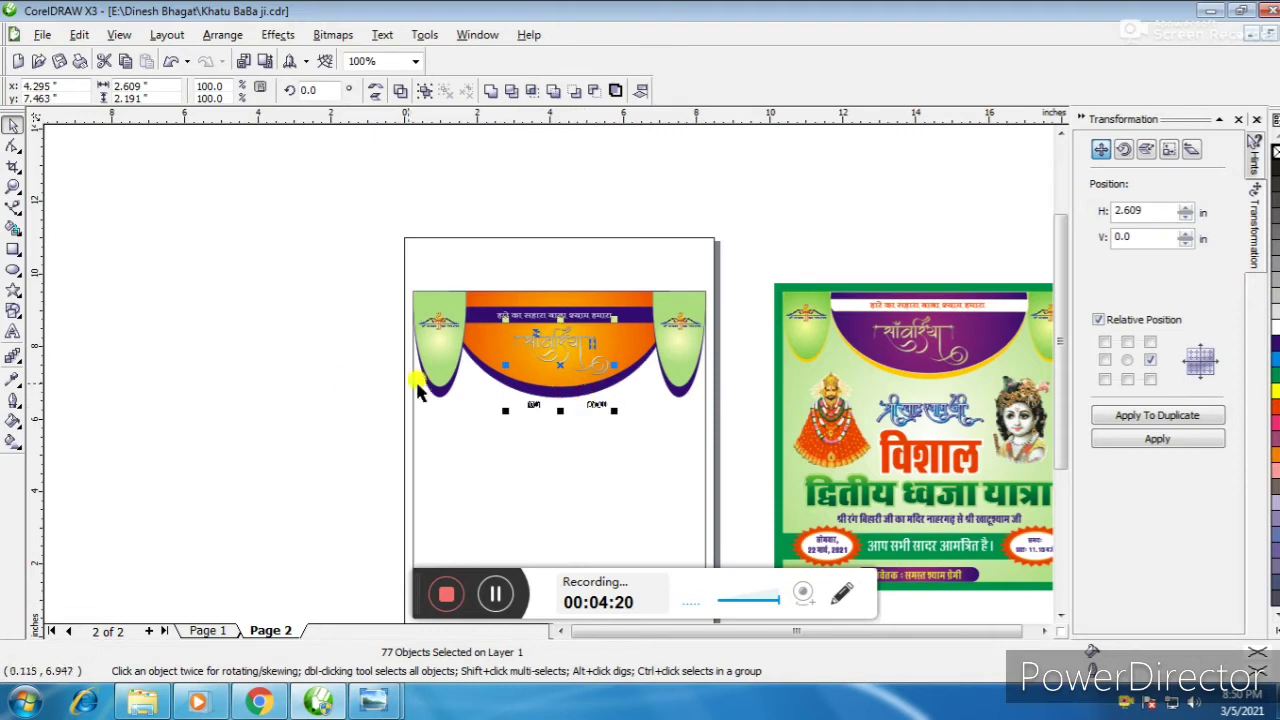
pyautogui.moveTo(331, 378); pyautogui.dragTo(612, 455)
pyautogui.scroll(2, 655, 462)
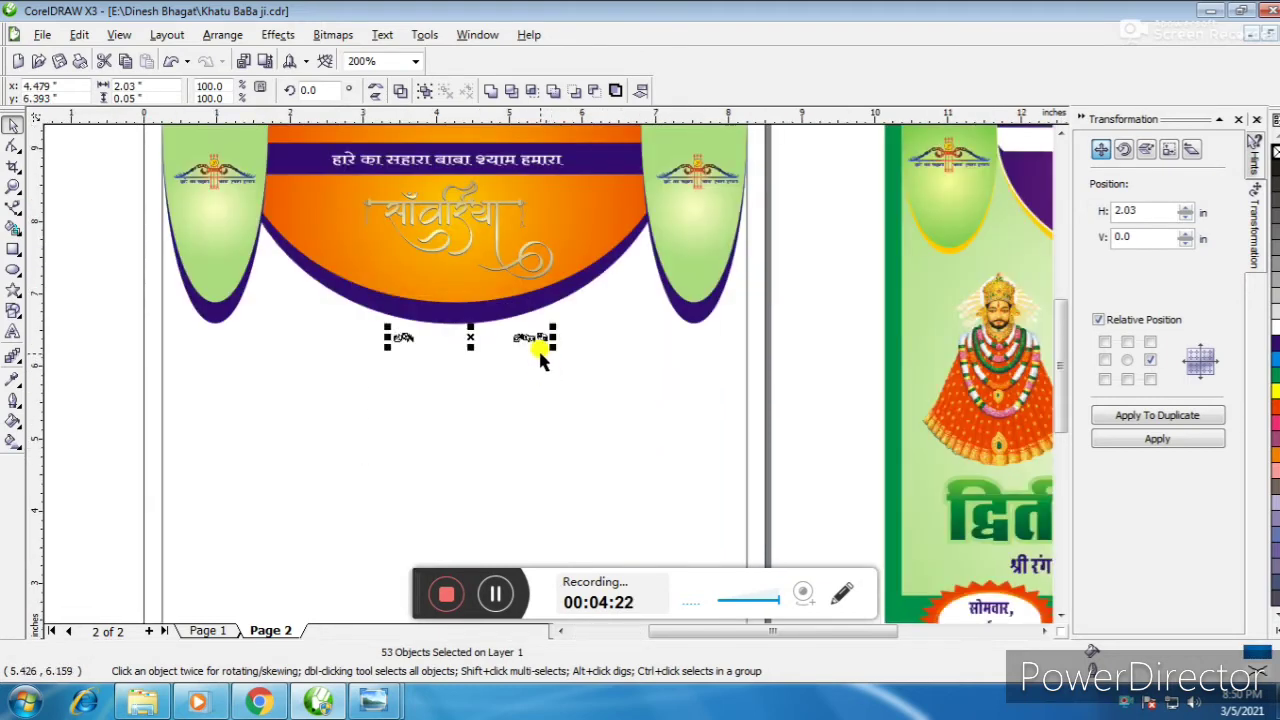
pyautogui.press('Delete')
# - Give the "साँवरिया" lettering a 4.0 pt outline placed behind the fill and scaling with the image
pyautogui.scroll(2, 546, 367)
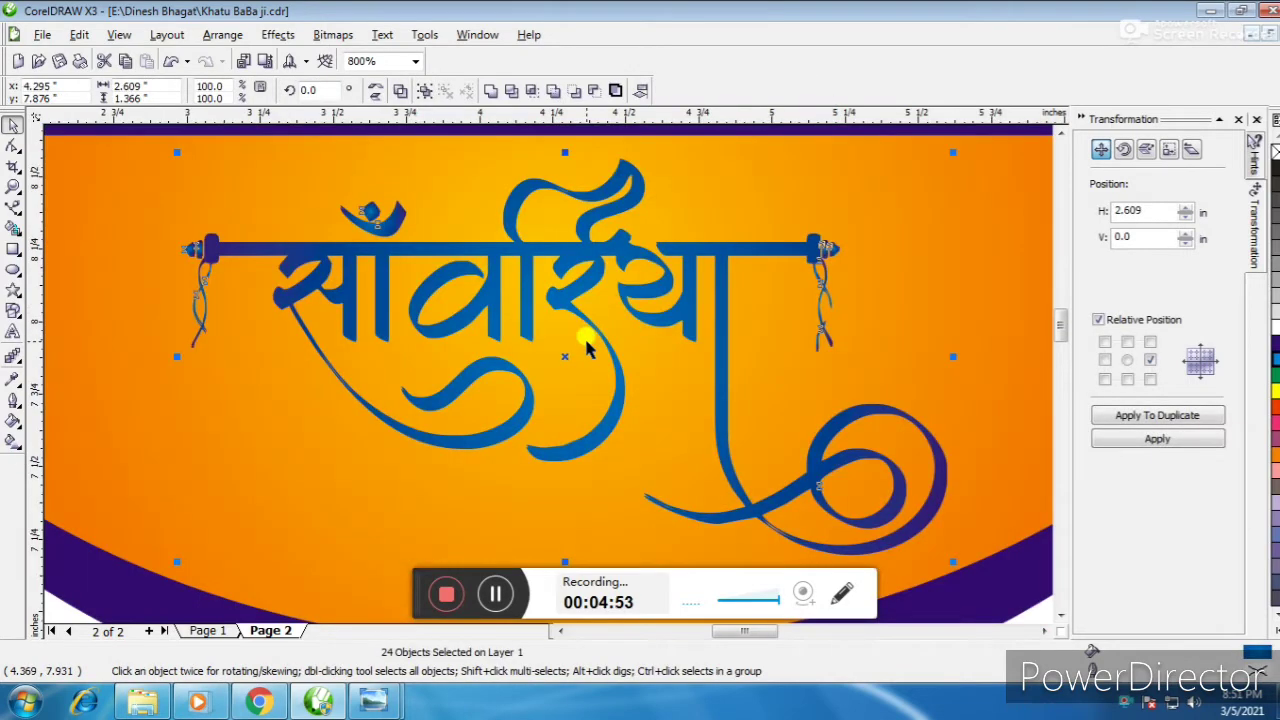
pyautogui.press('F12')
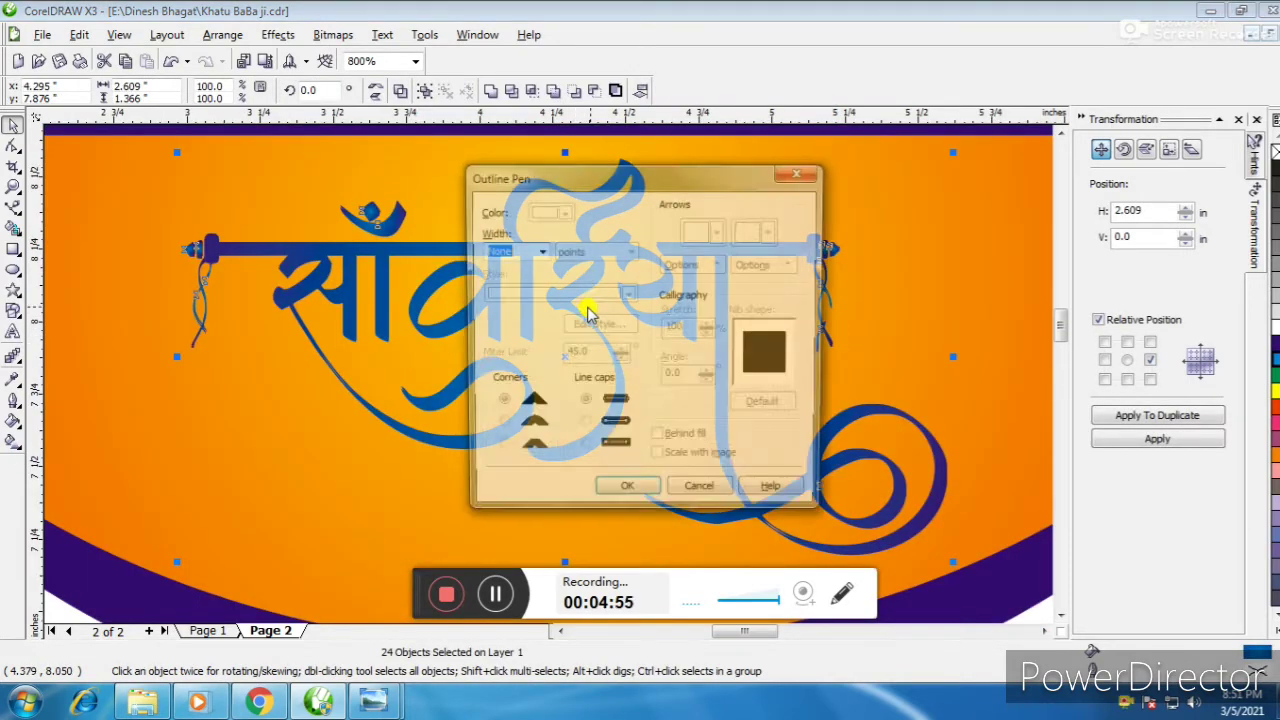
pyautogui.click(538, 251)
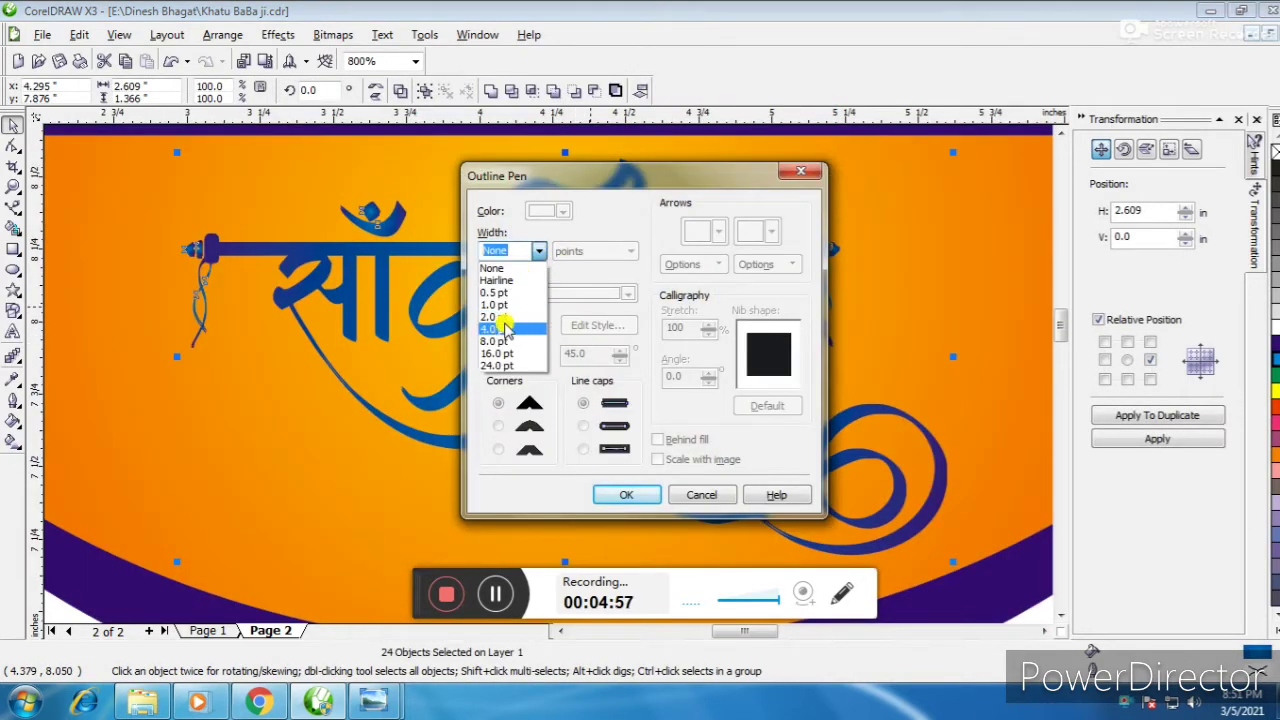
pyautogui.click(503, 328)
pyautogui.click(657, 439)
pyautogui.click(659, 462)
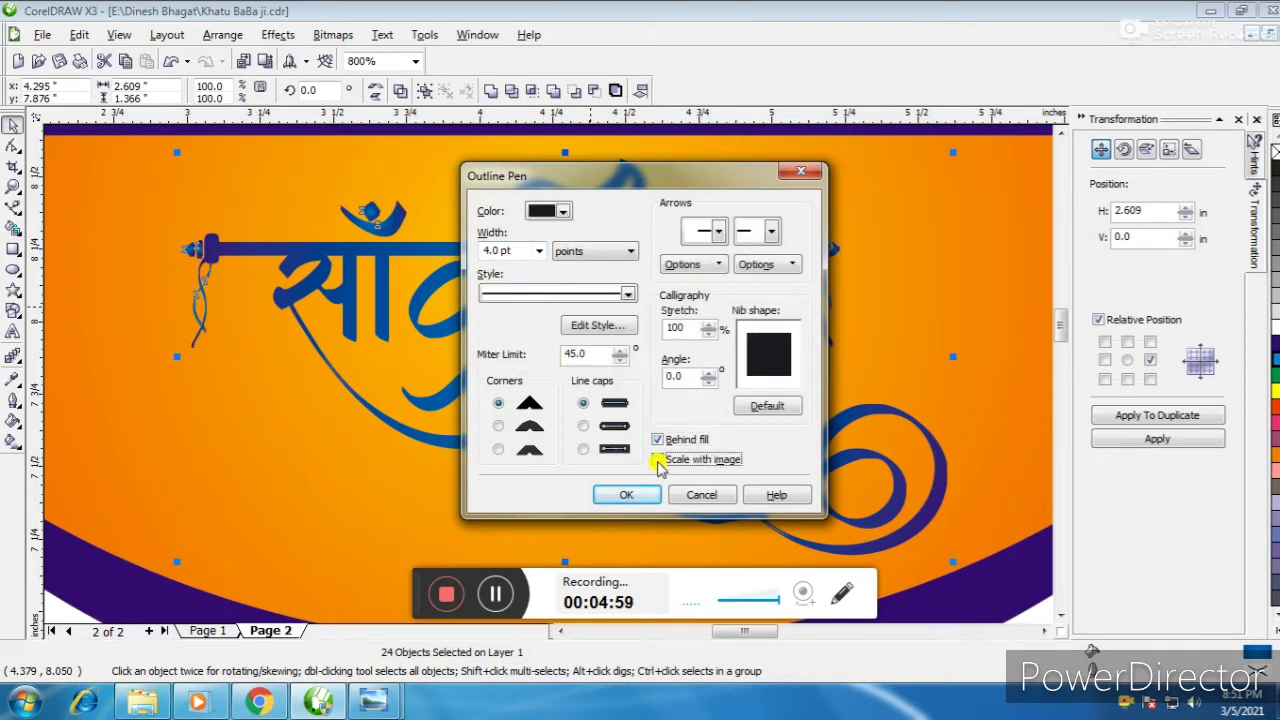
pyautogui.click(630, 495)
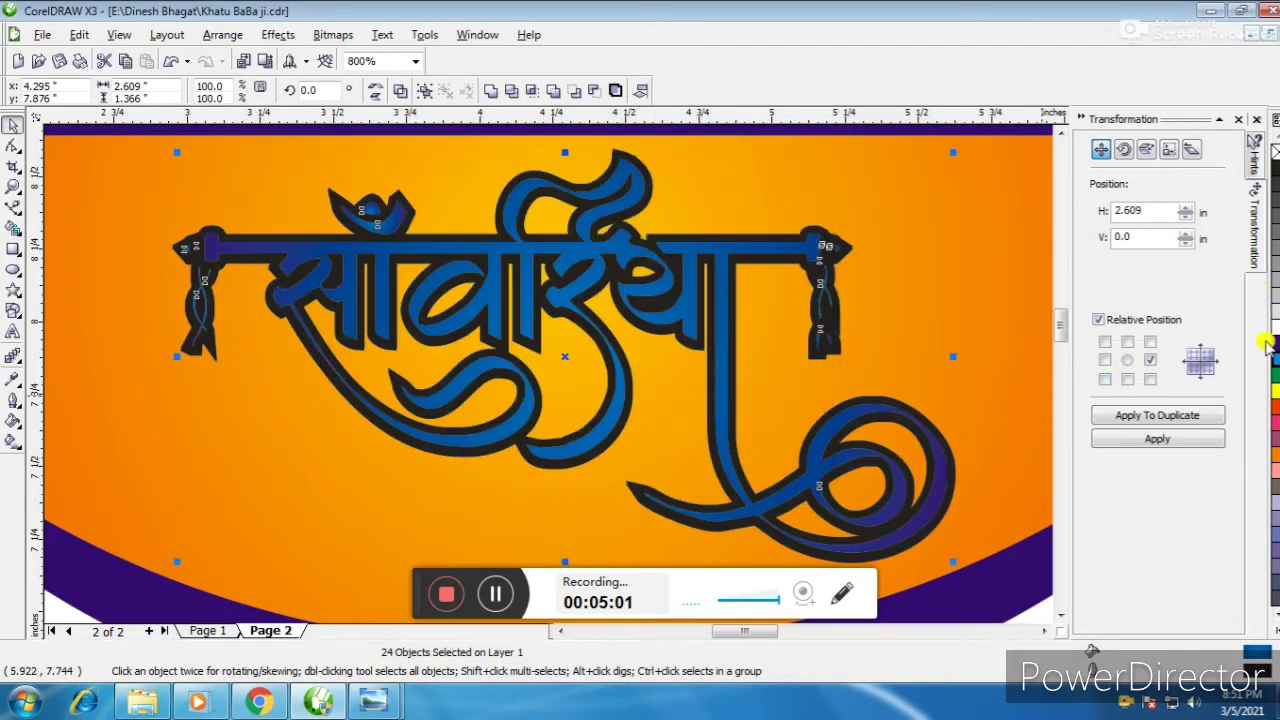
# - Set the outline color of the "साँवरिया" lettering to white
pyautogui.rightClick(1272, 330)
pyautogui.scroll(-1, 650, 335)
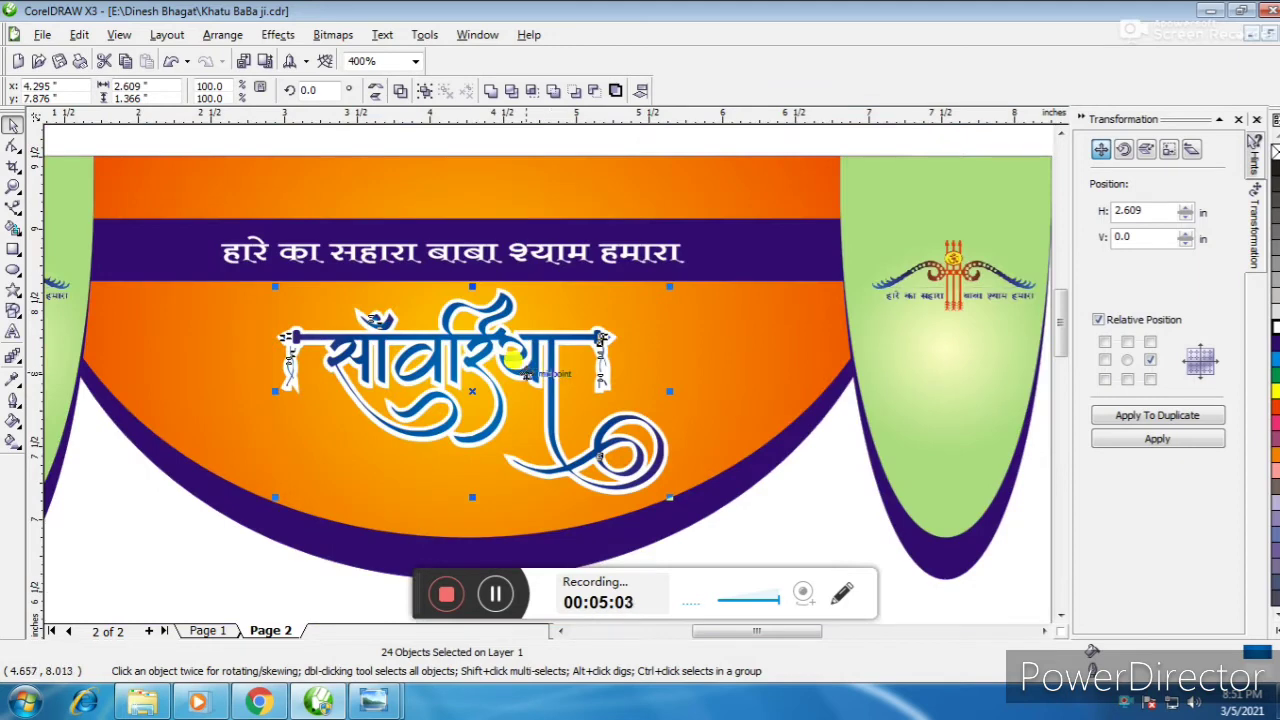
pyautogui.press('F12')
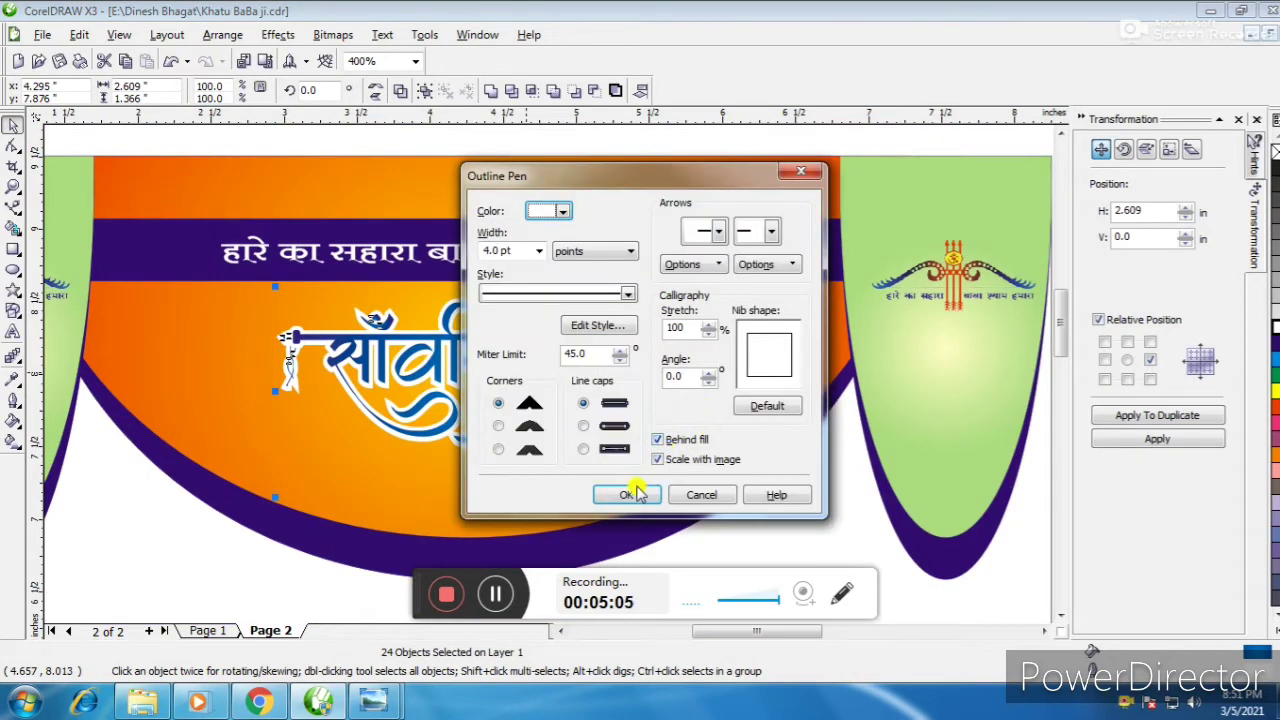
pyautogui.click(632, 494)
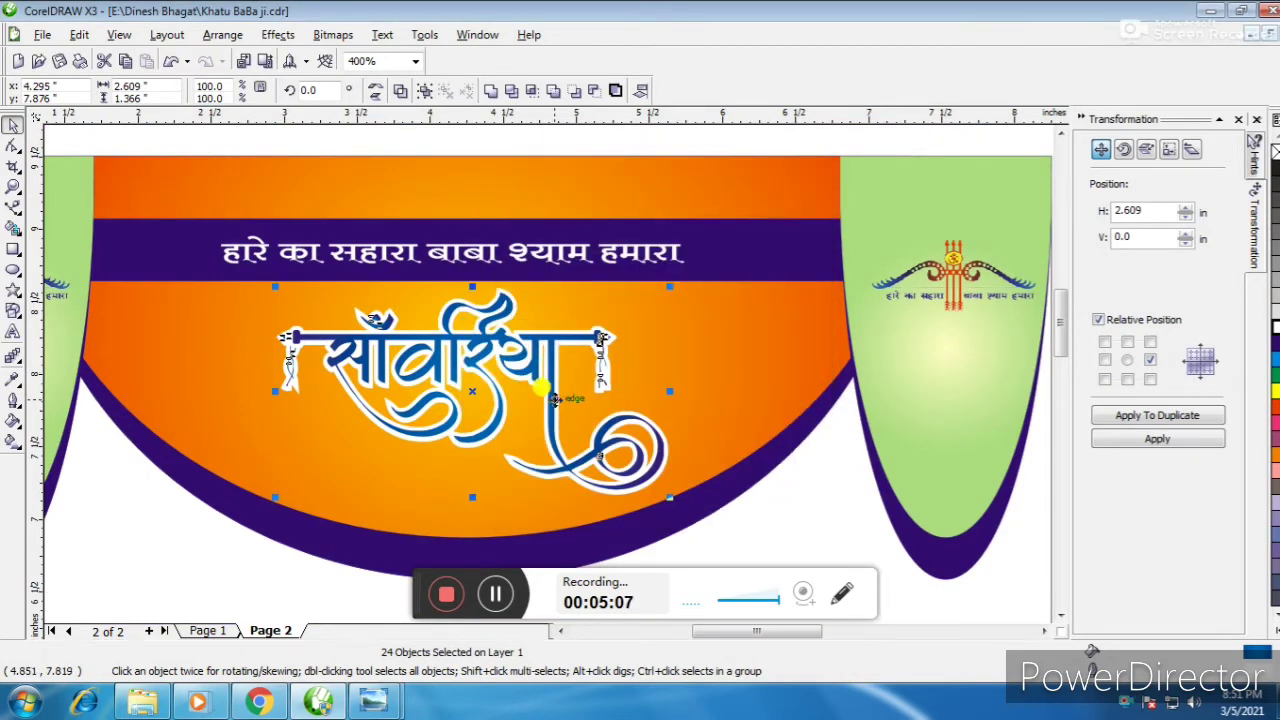
pyautogui.press('F12')
pyautogui.press('Tab')
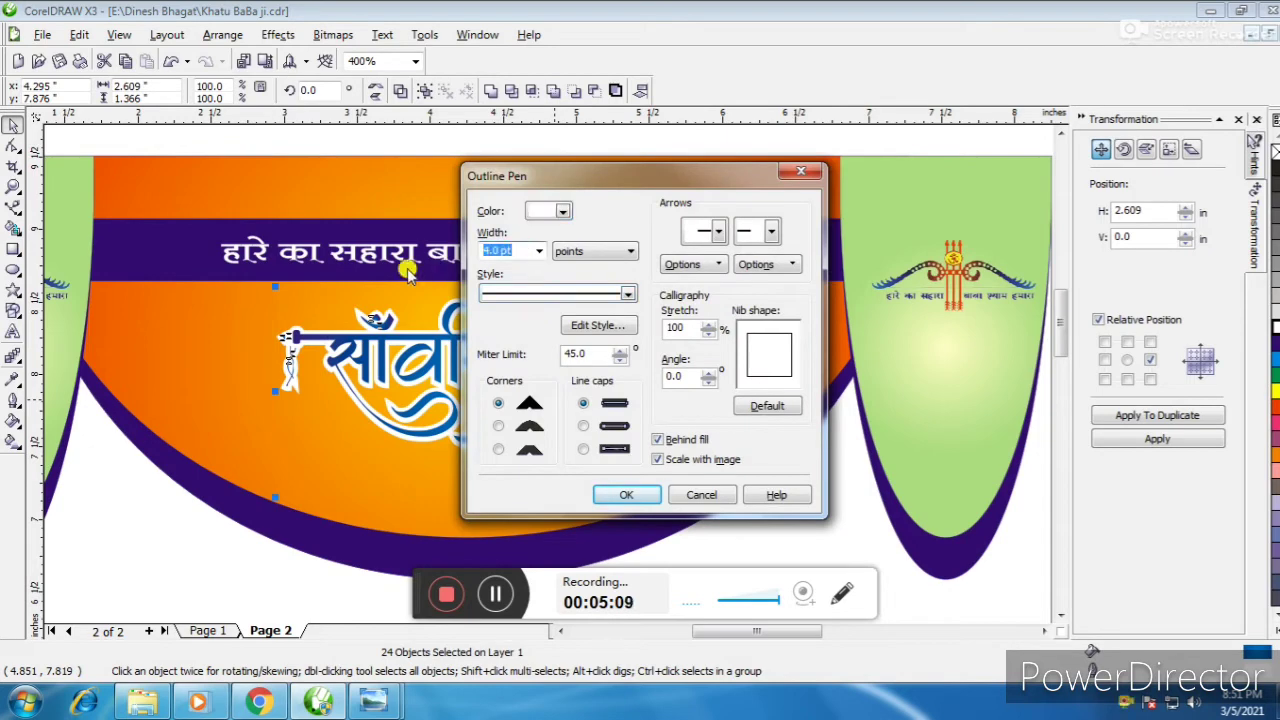
pyautogui.press('Return')
pyautogui.press('F3')
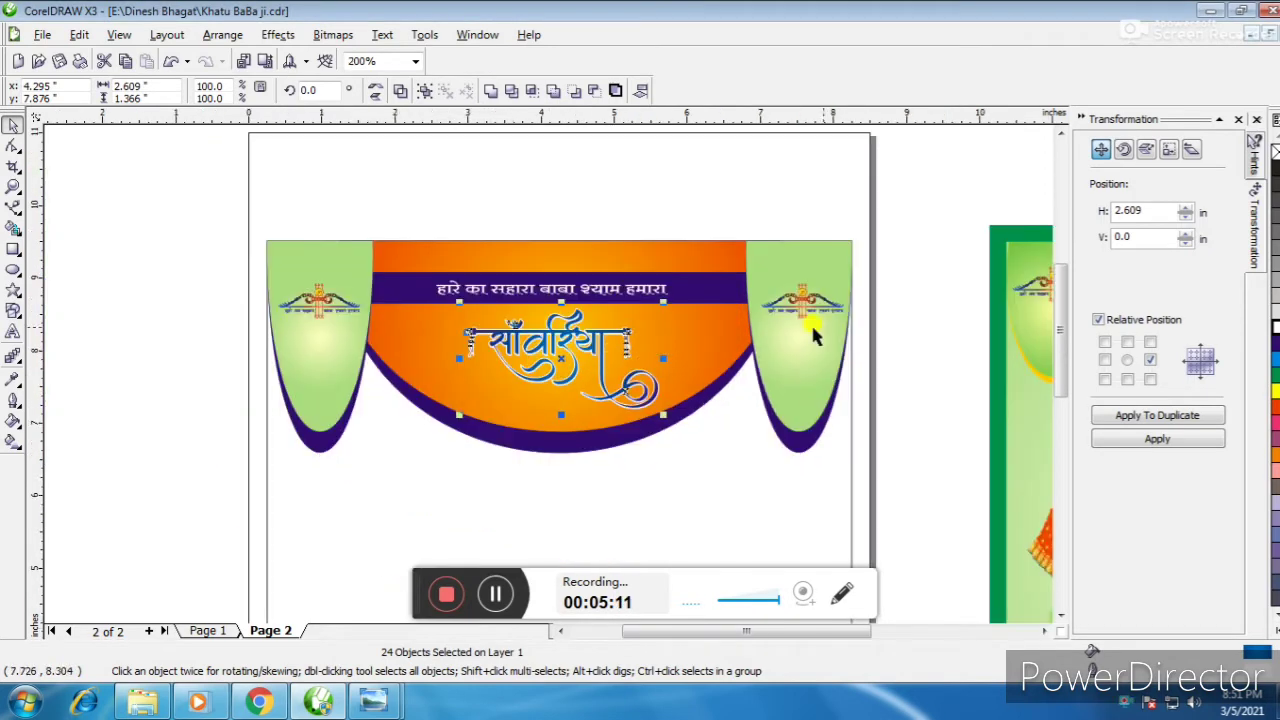
# - Copy the Krishna picture from the sample poster under both green curtains, each copy about 2.1 by 2.75 inches
pyautogui.click(586, 457)
pyautogui.press('F3')
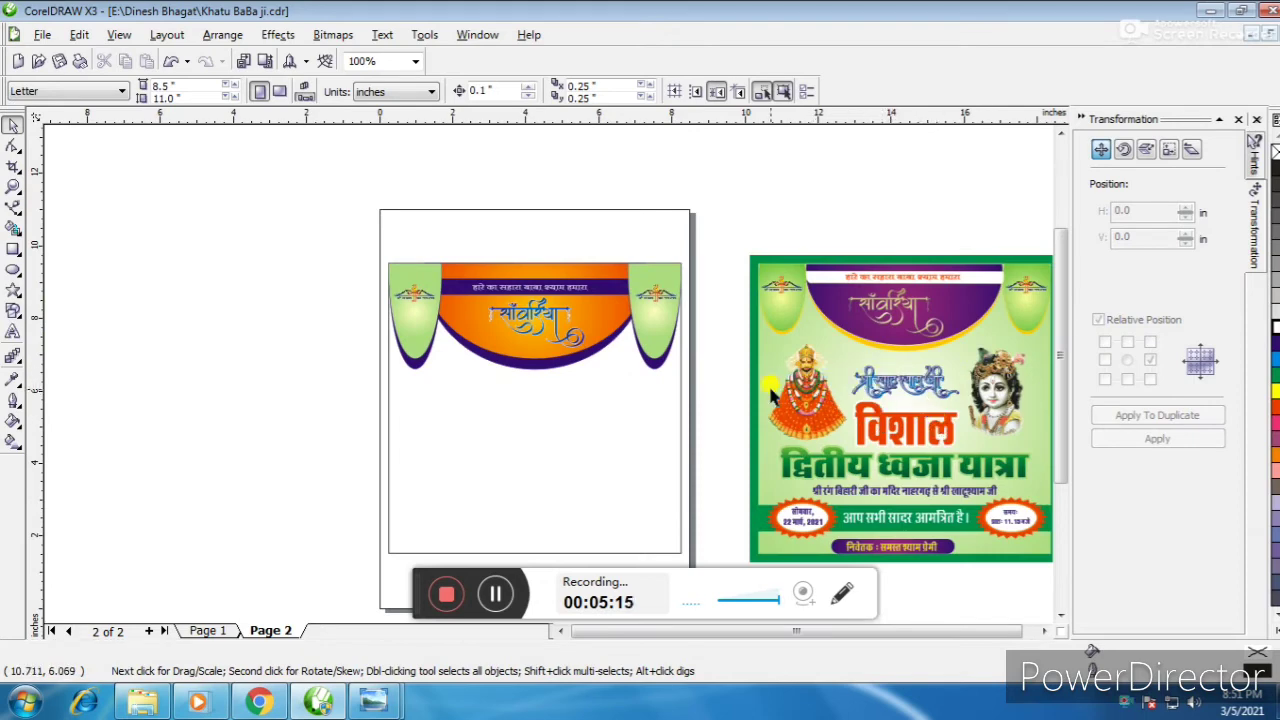
pyautogui.click(808, 392)
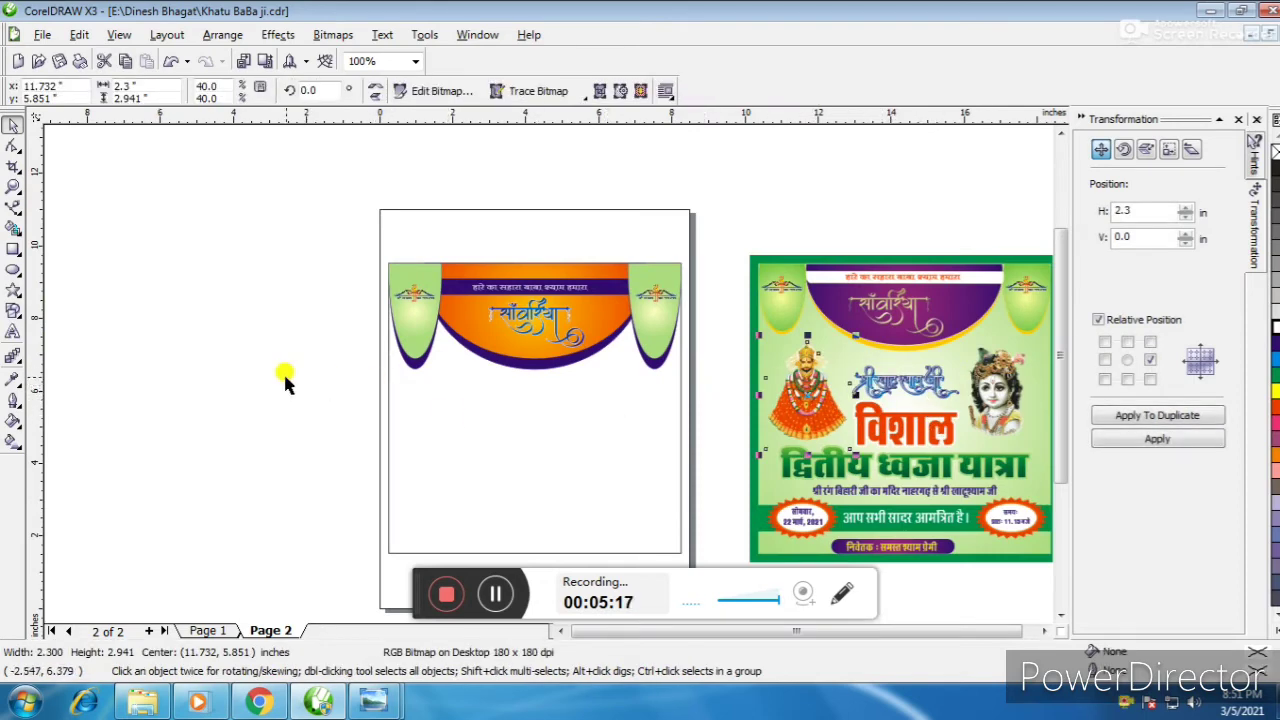
pyautogui.moveTo(1000, 400); pyautogui.dragTo(412, 376)
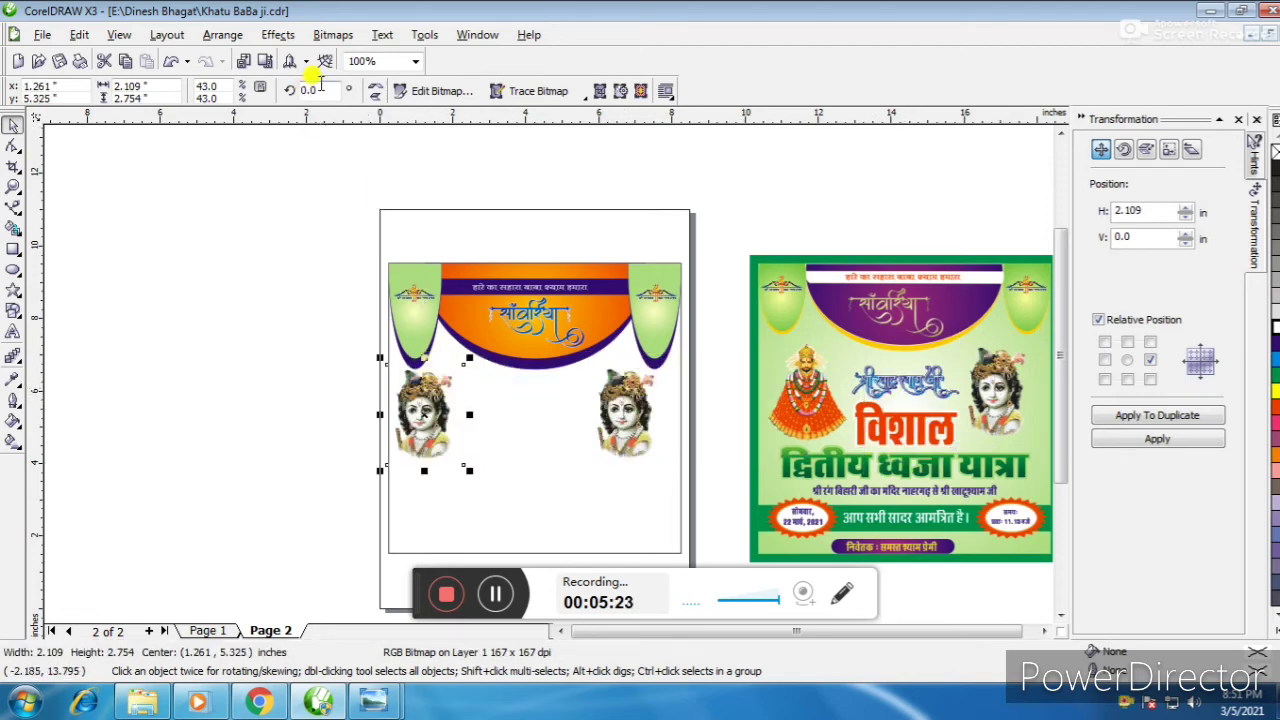
# - Mirror the left-hand Krishna picture horizontally so it faces the opposite way from the right-hand copy
pyautogui.click(376, 93)
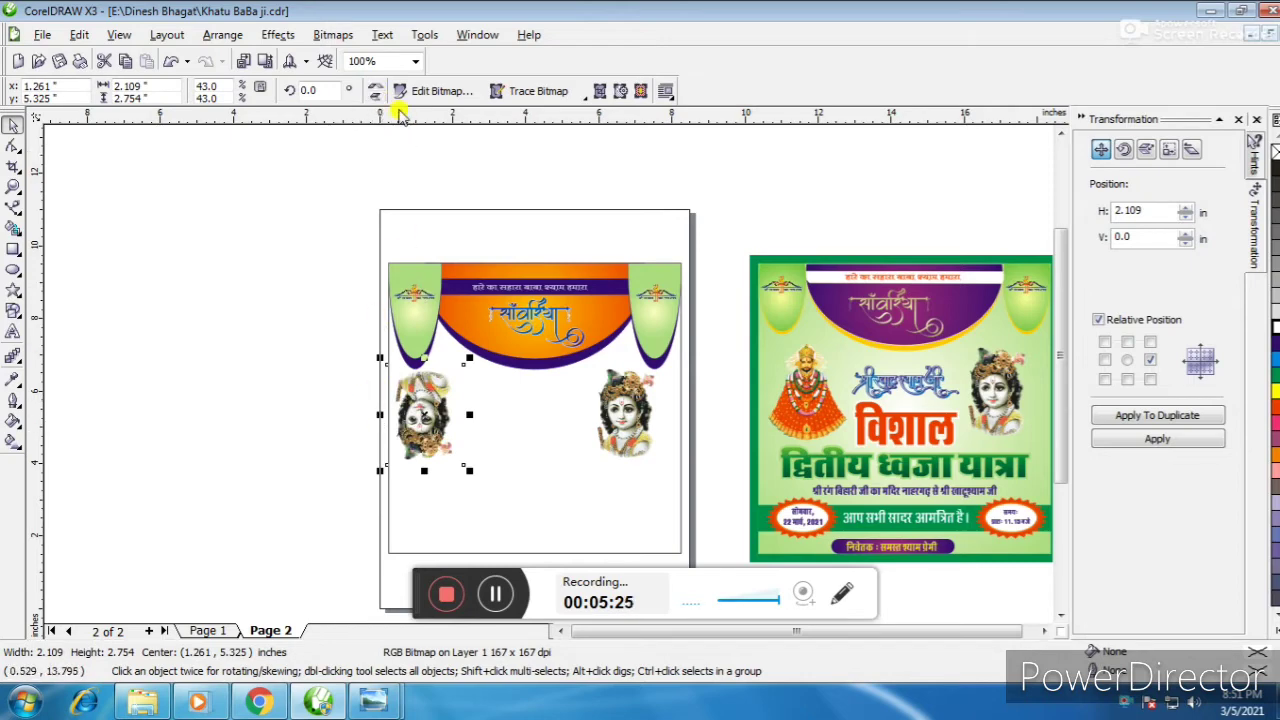
pyautogui.click(376, 96)
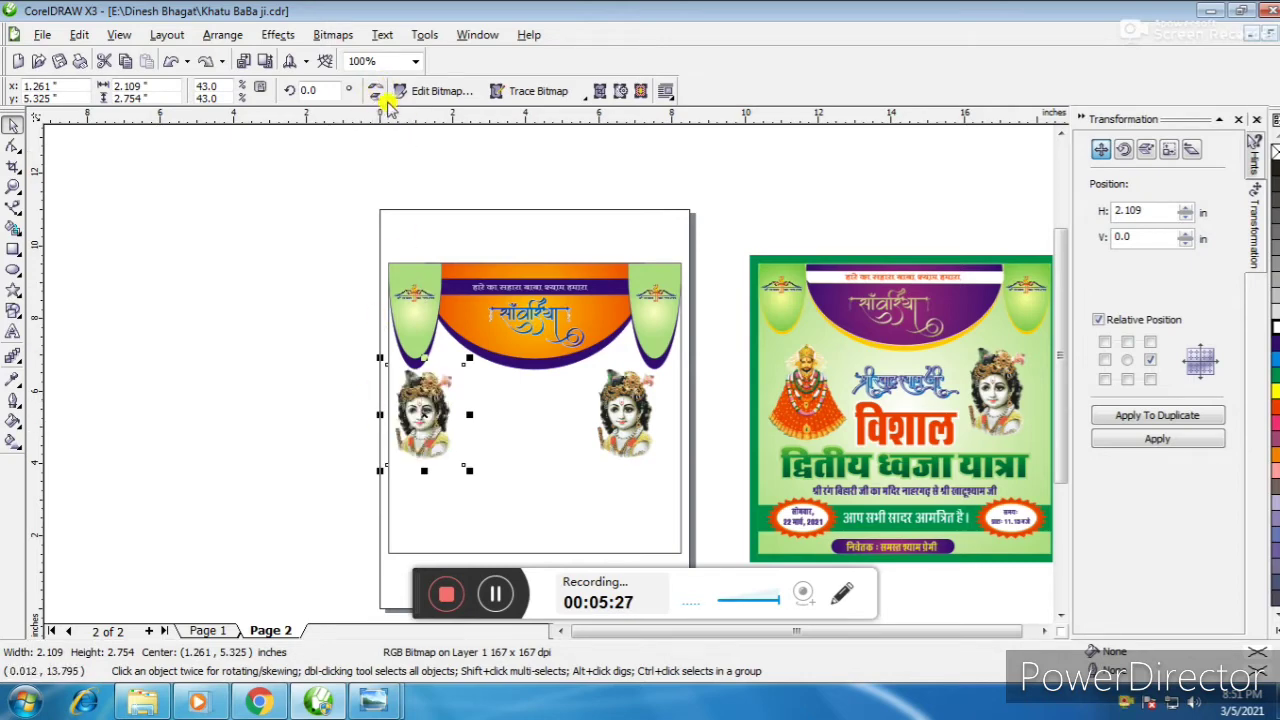
pyautogui.click(378, 87)
pyautogui.click(295, 395)
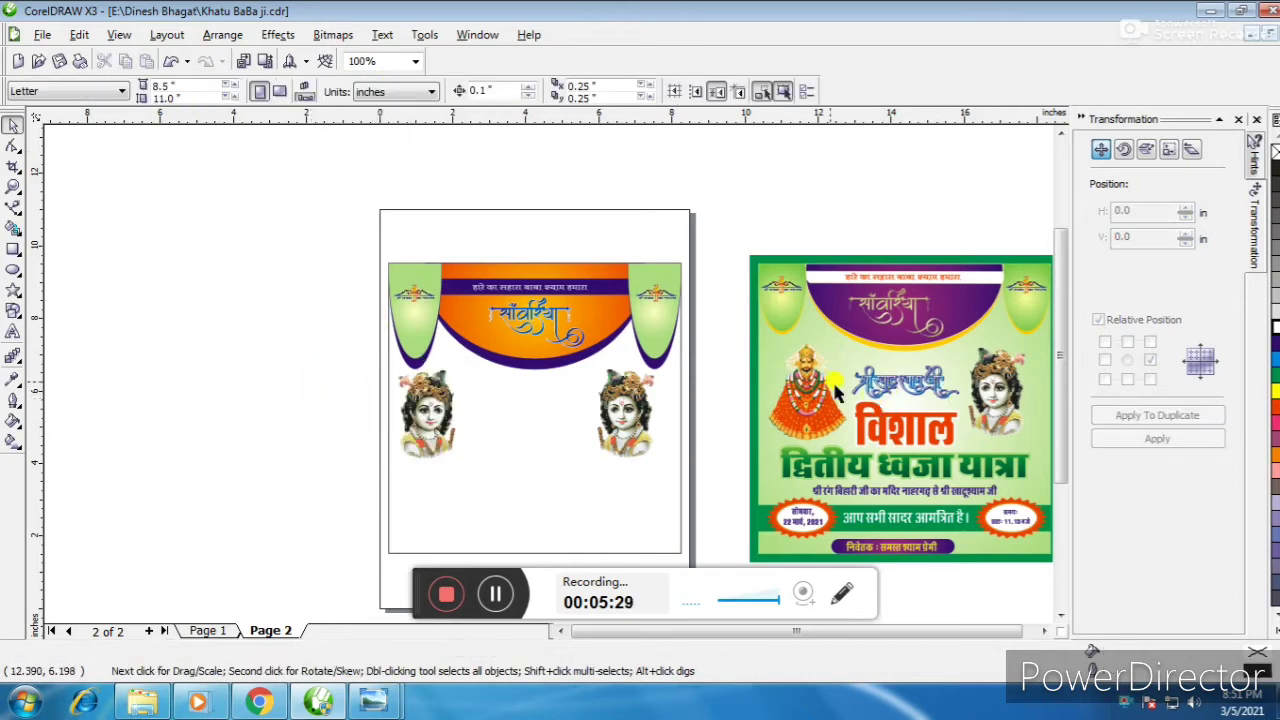
pyautogui.click(905, 280)
pyautogui.moveTo(906, 277); pyautogui.dragTo(537, 370)
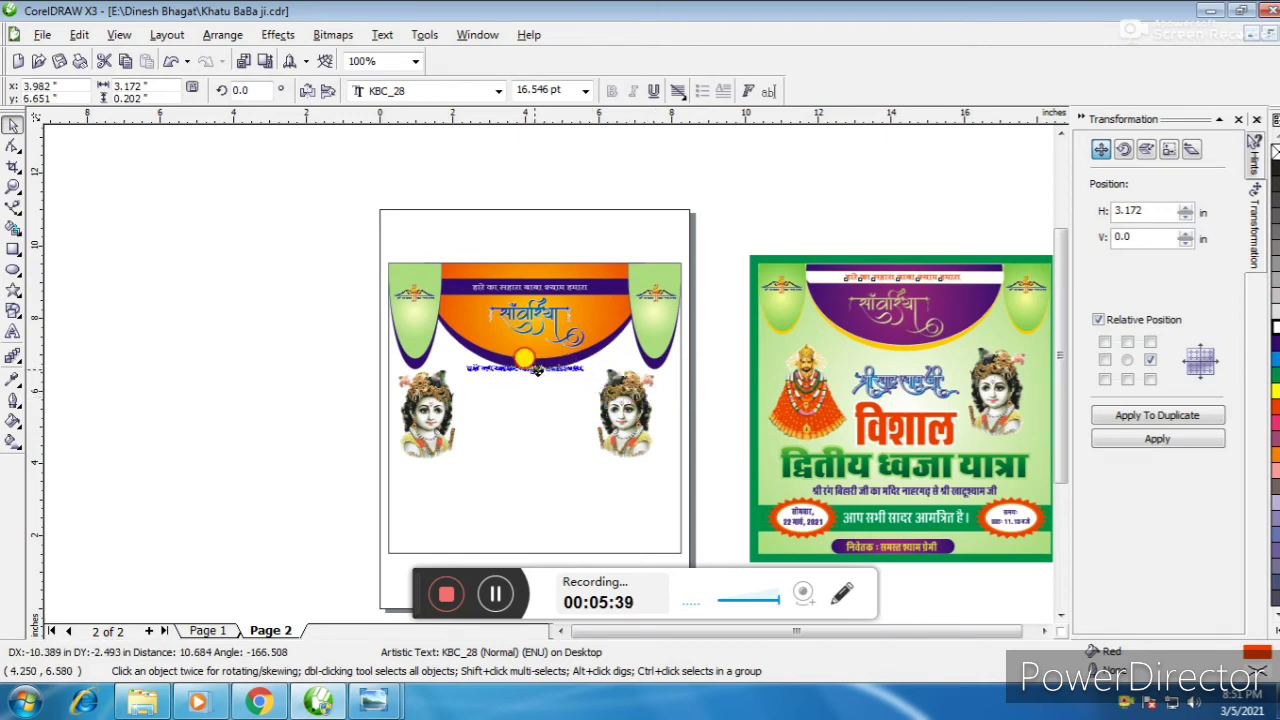
pyautogui.moveTo(537, 370); pyautogui.dragTo(538, 371)
pyautogui.hotkey('ctrl', 'z')
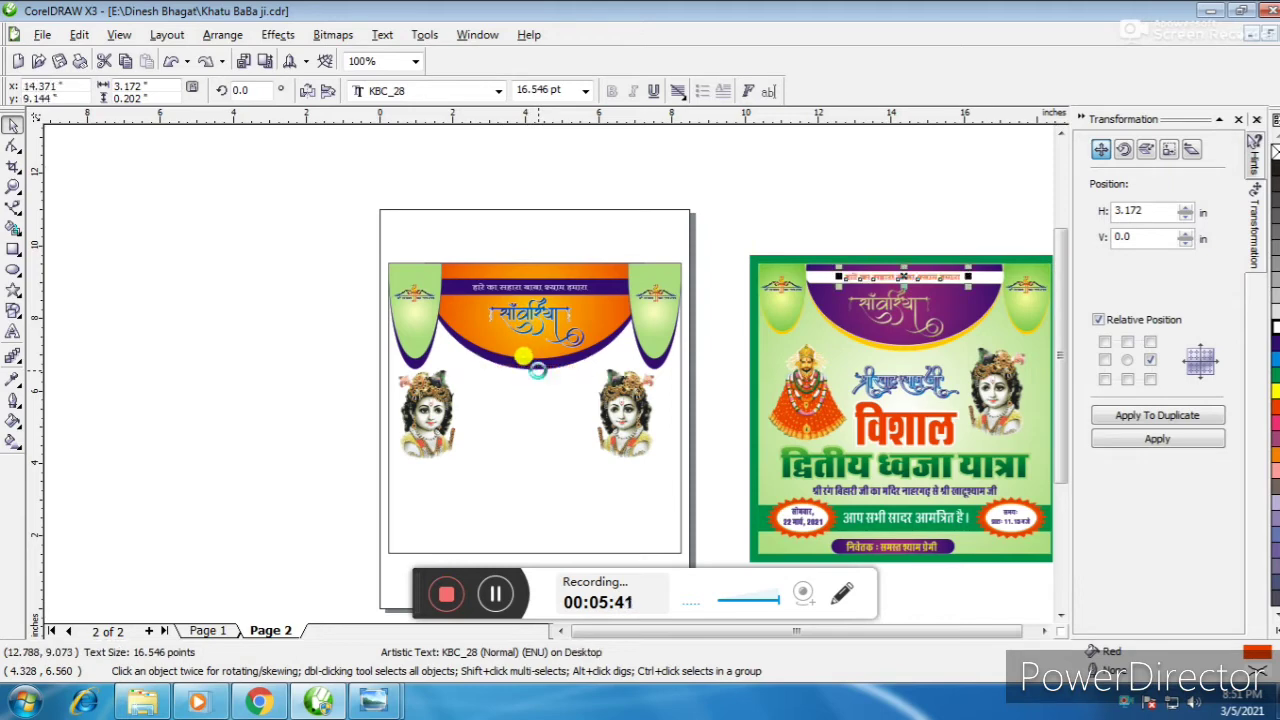
# - Add a 30-point star with sharpness 10 between the Krishna pictures, center it horizontally in the square, and widen it to about 3.04 inches
pyautogui.moveTo(897, 428); pyautogui.dragTo(523, 410)
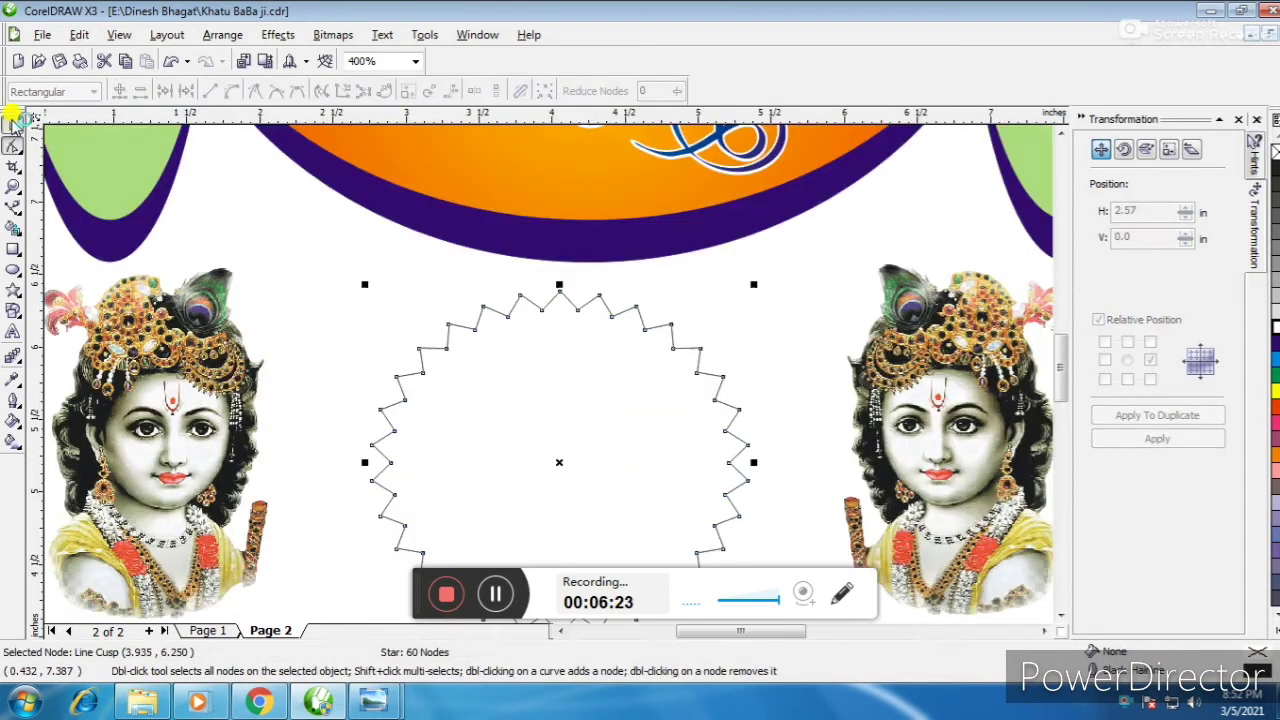
pyautogui.scroll(-1, 817, 495)
pyautogui.scroll(-1, 660, 314)
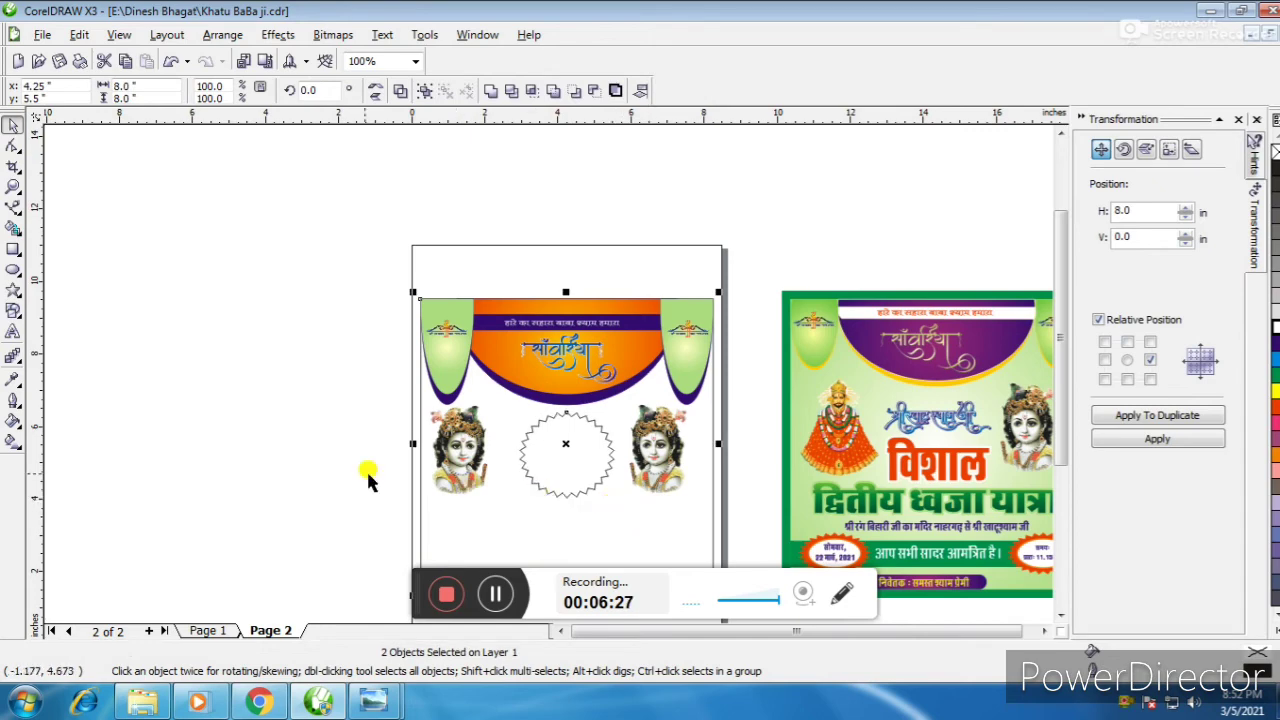
pyautogui.moveTo(529, 457); pyautogui.dragTo(536, 457)
pyautogui.scroll(1, 536, 457)
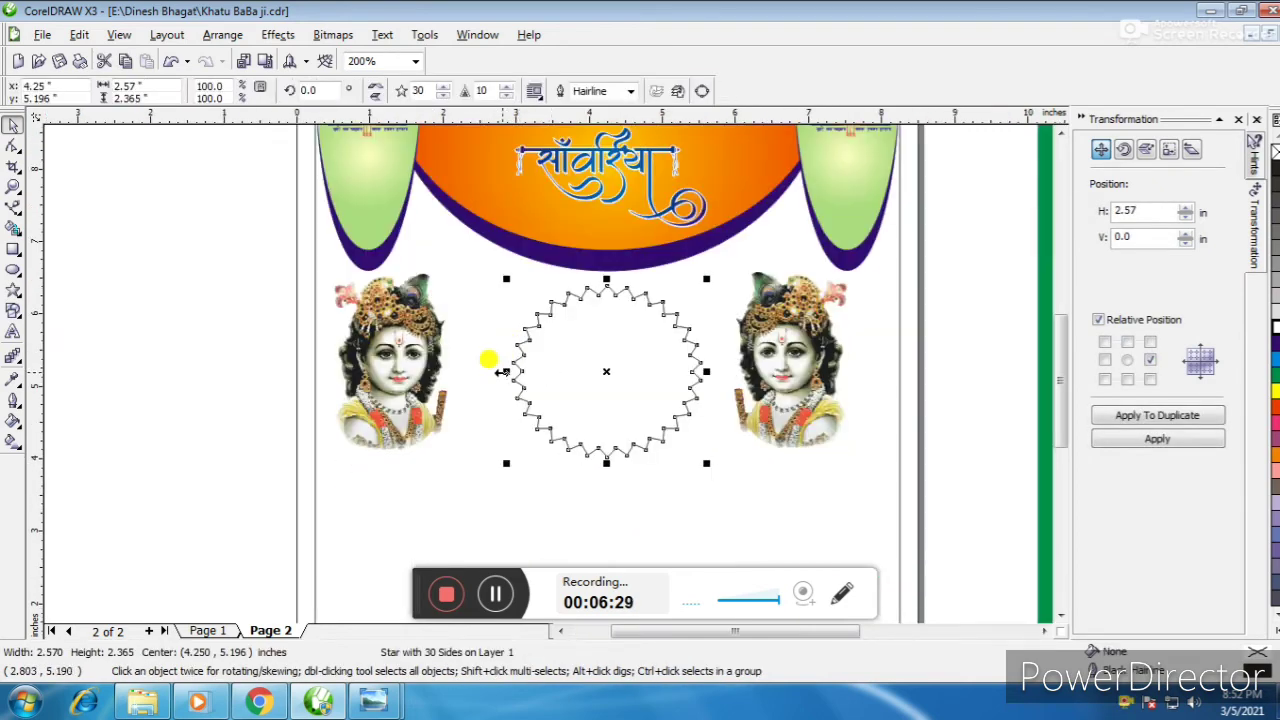
pyautogui.moveTo(491, 364); pyautogui.dragTo(469, 374)
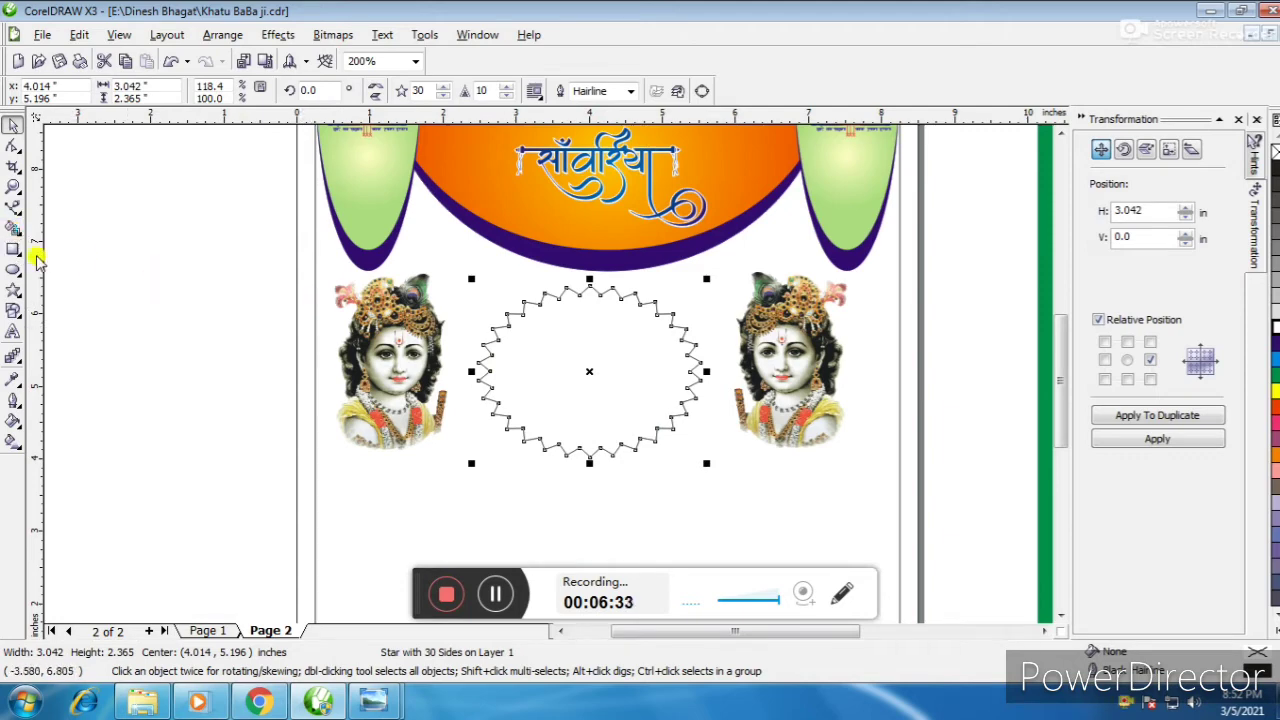
# - Draw a straight horizontal line across the full width of the star and center it vertically on the star
pyautogui.click(14, 208)
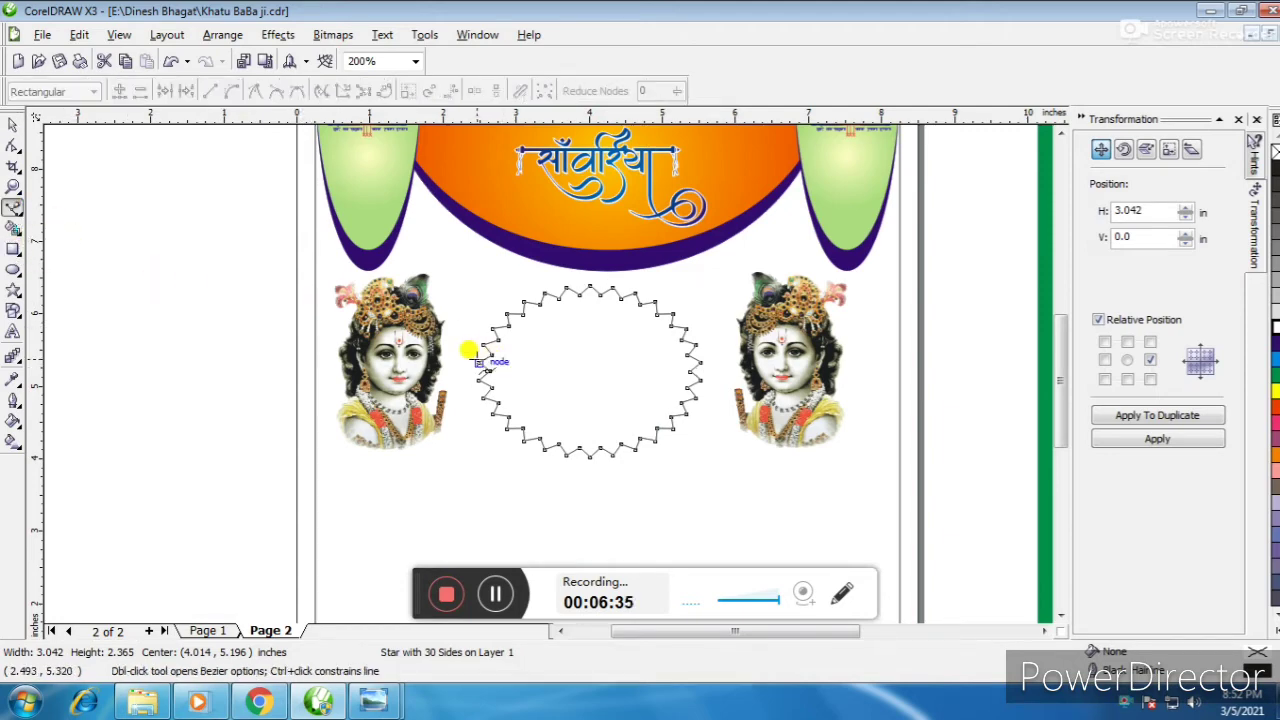
pyautogui.click(478, 362)
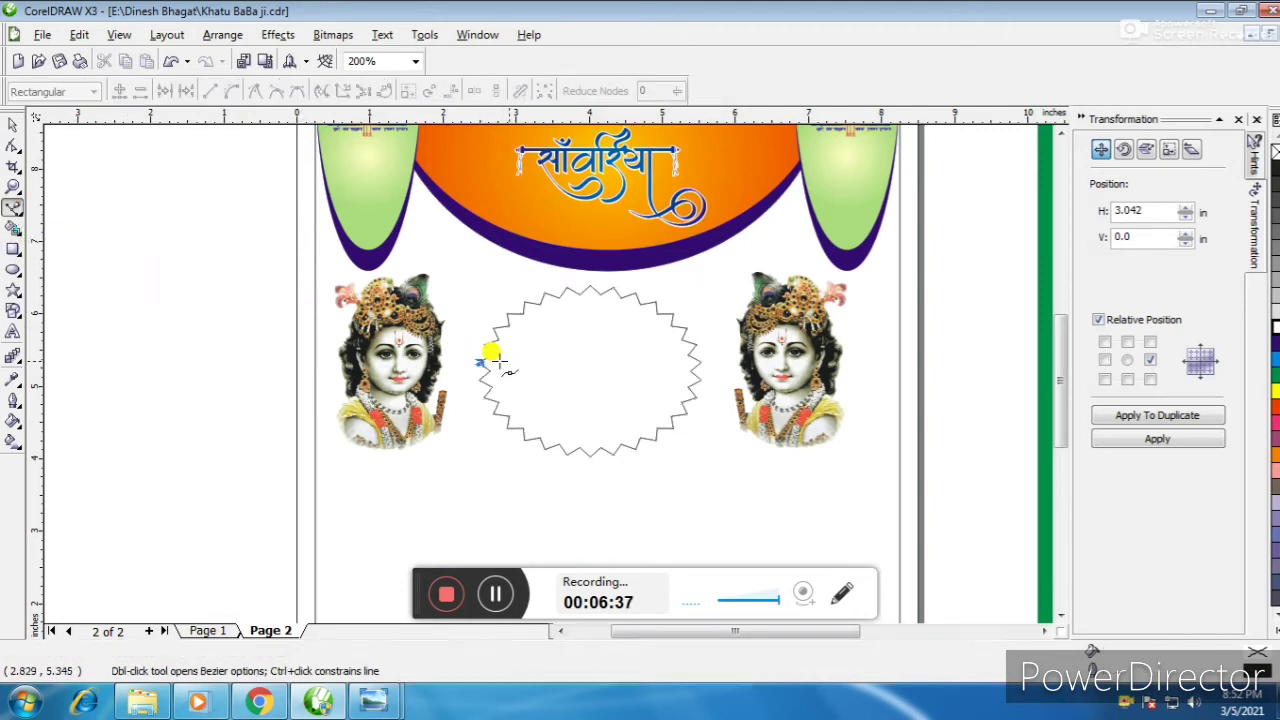
pyautogui.click(700, 362)
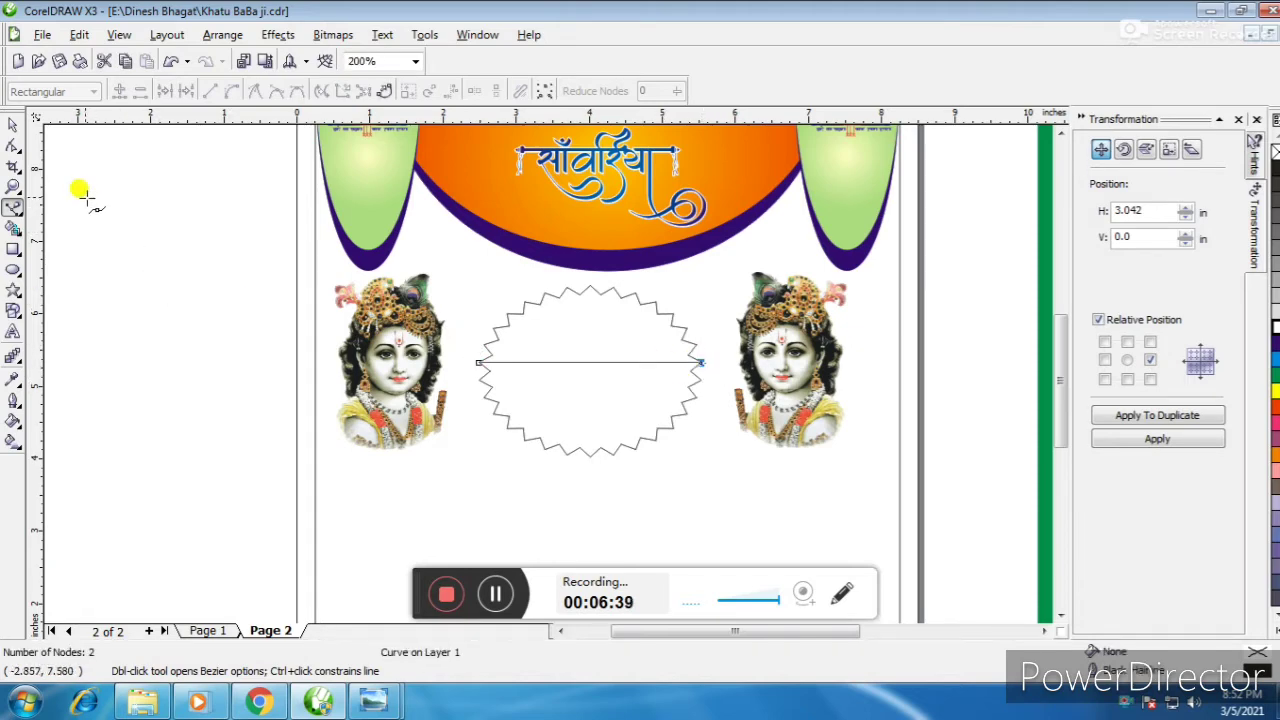
pyautogui.doubleClick(13, 124)
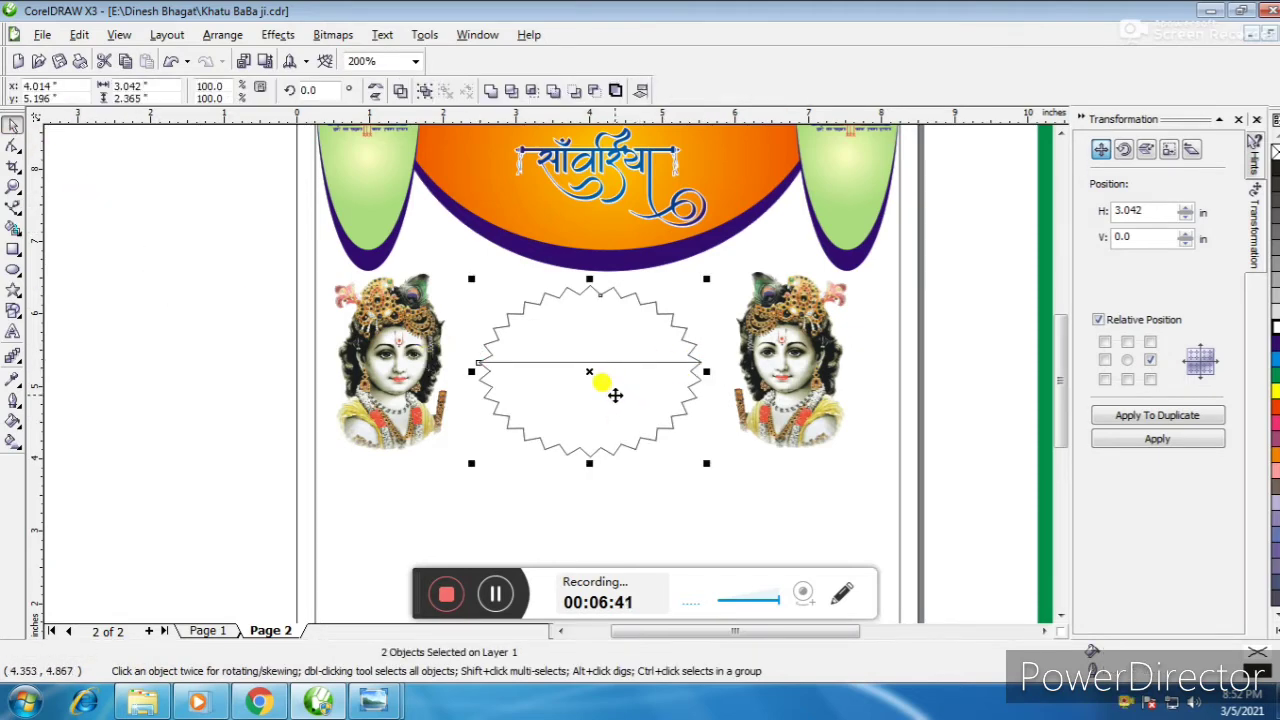
pyautogui.press('e')
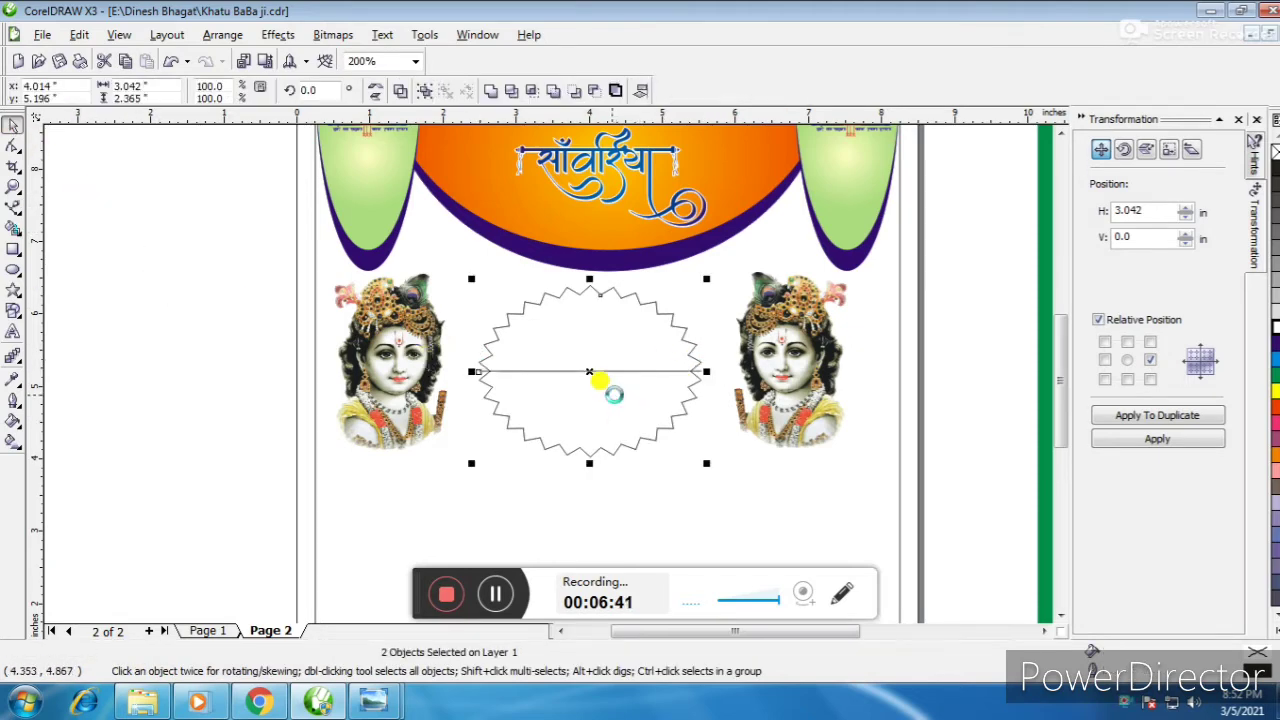
# - Use Smart Fill to create separate filled shapes from the star's upper and lower halves
pyautogui.click(13, 229)
pyautogui.click(574, 317)
pyautogui.click(591, 409)
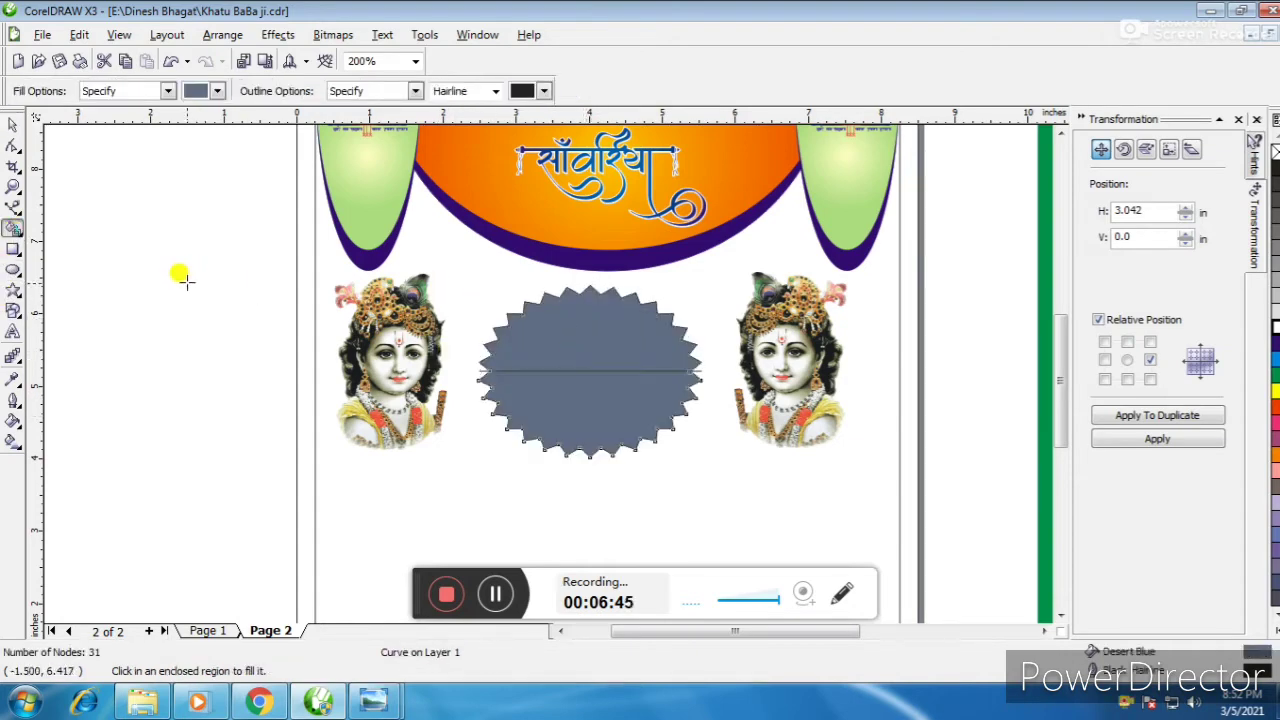
# - Apply a custom radial fountain fill from purple to magenta to the upper half of the star
pyautogui.click(13, 124)
pyautogui.click(584, 312)
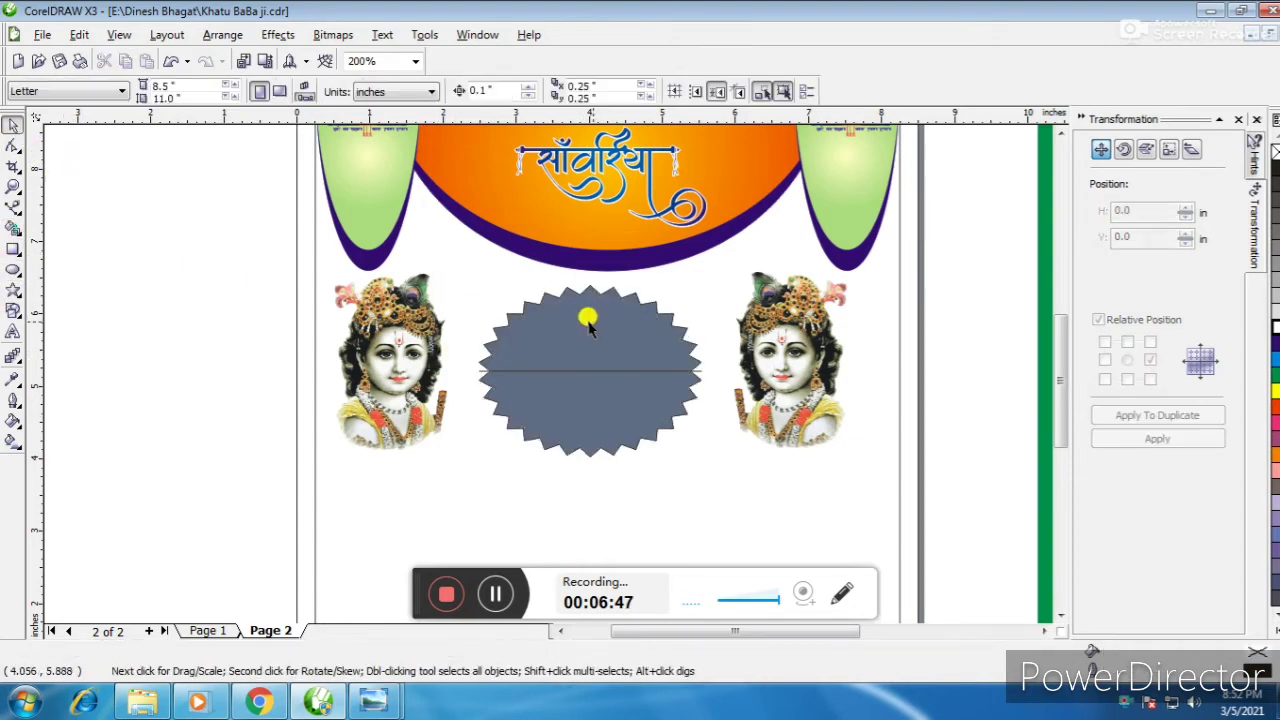
pyautogui.press('F11')
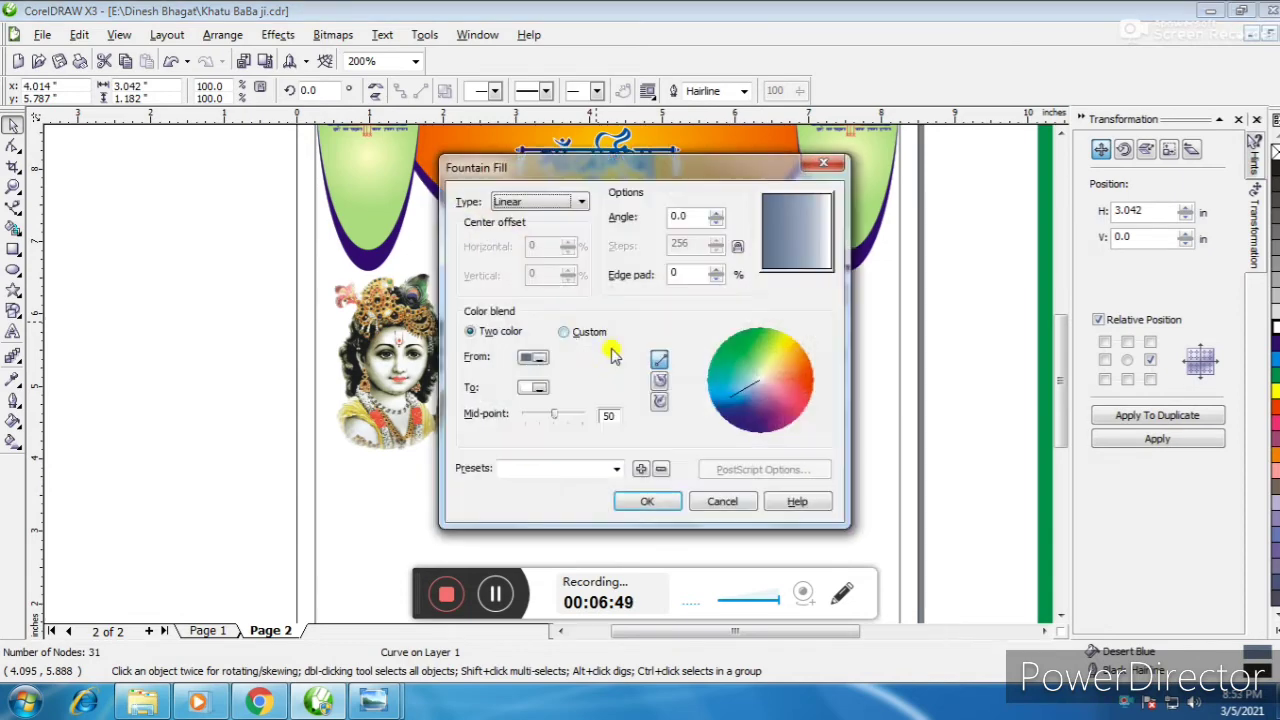
pyautogui.click(566, 333)
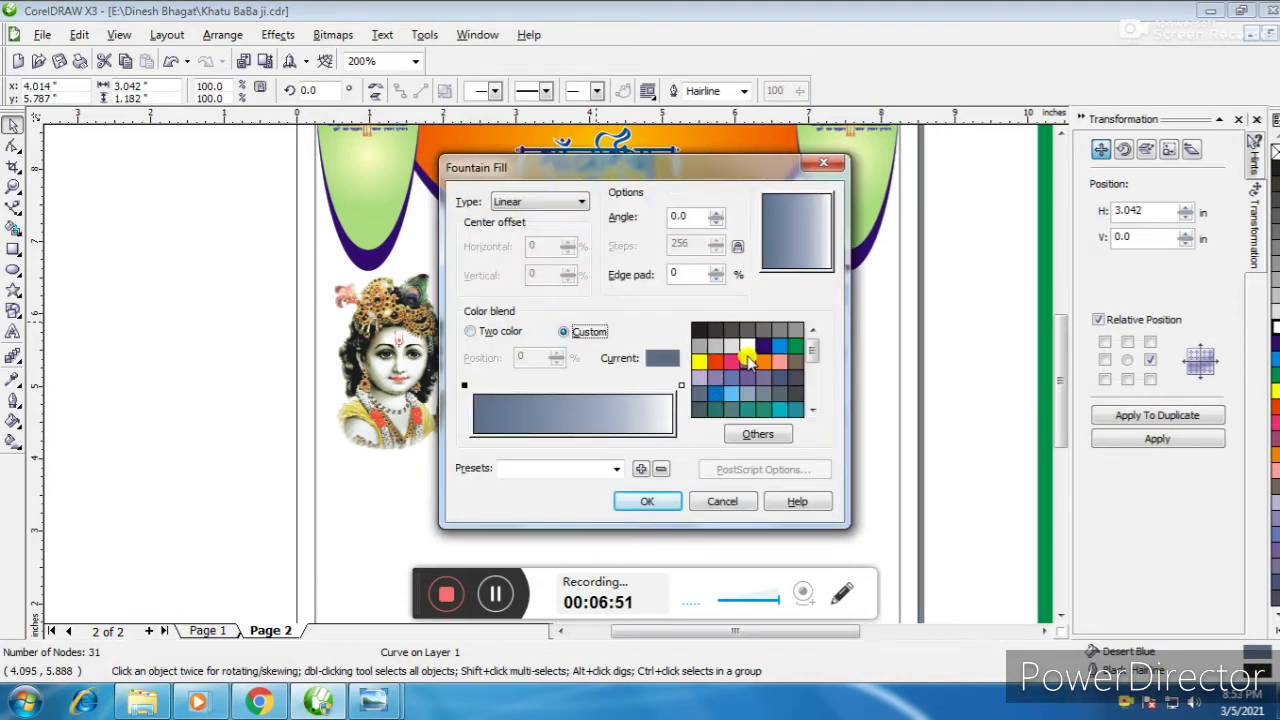
pyautogui.click(731, 377)
pyautogui.click(681, 385)
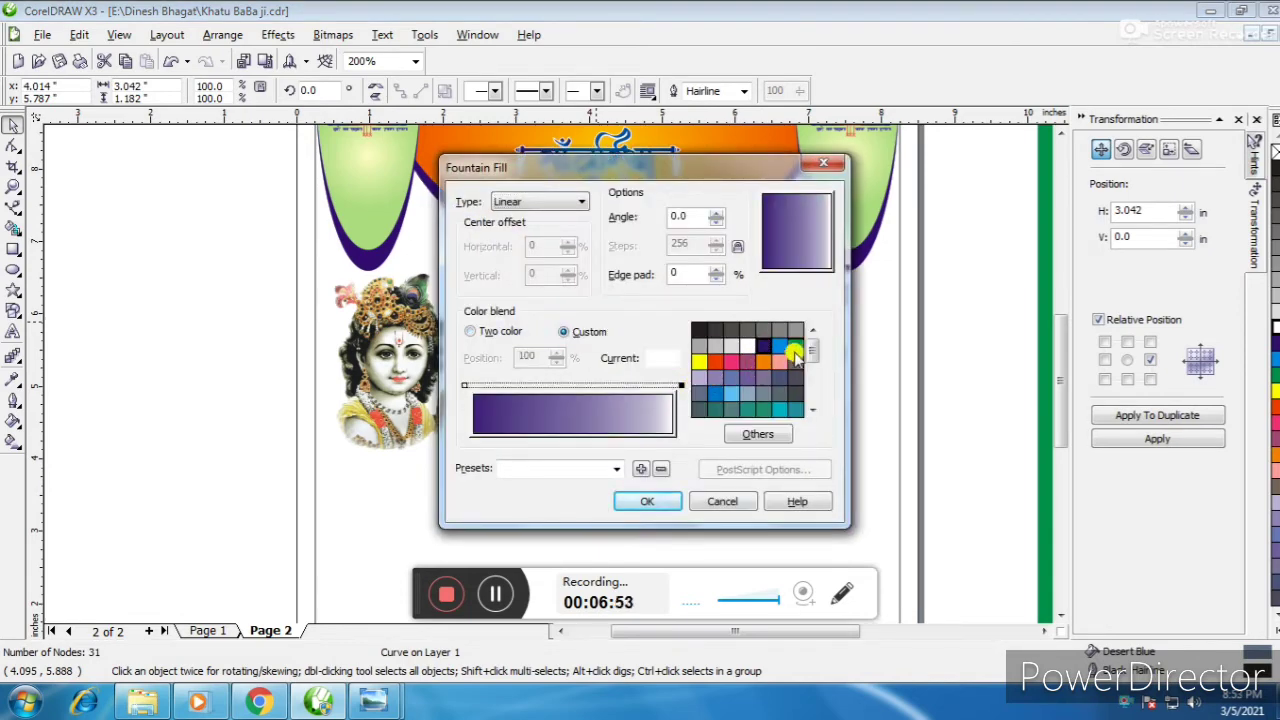
pyautogui.moveTo(812, 347); pyautogui.dragTo(815, 390)
pyautogui.click(746, 392)
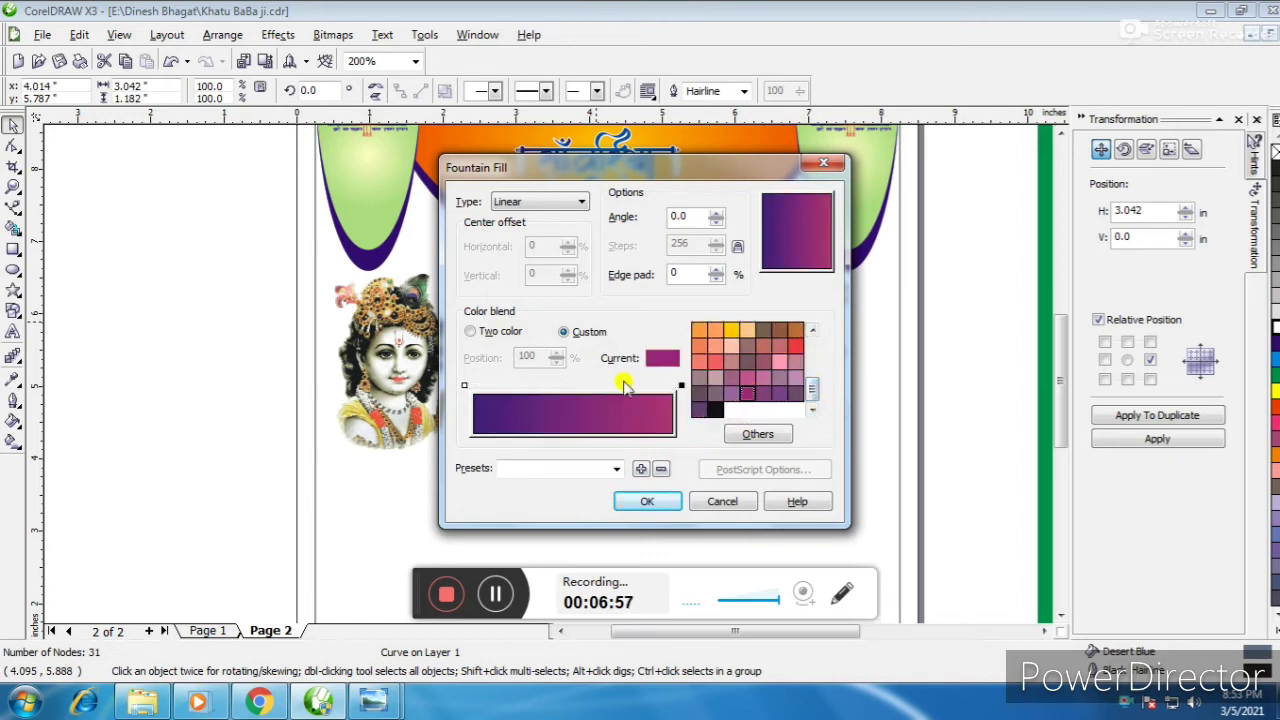
pyautogui.click(577, 203)
pyautogui.click(520, 215)
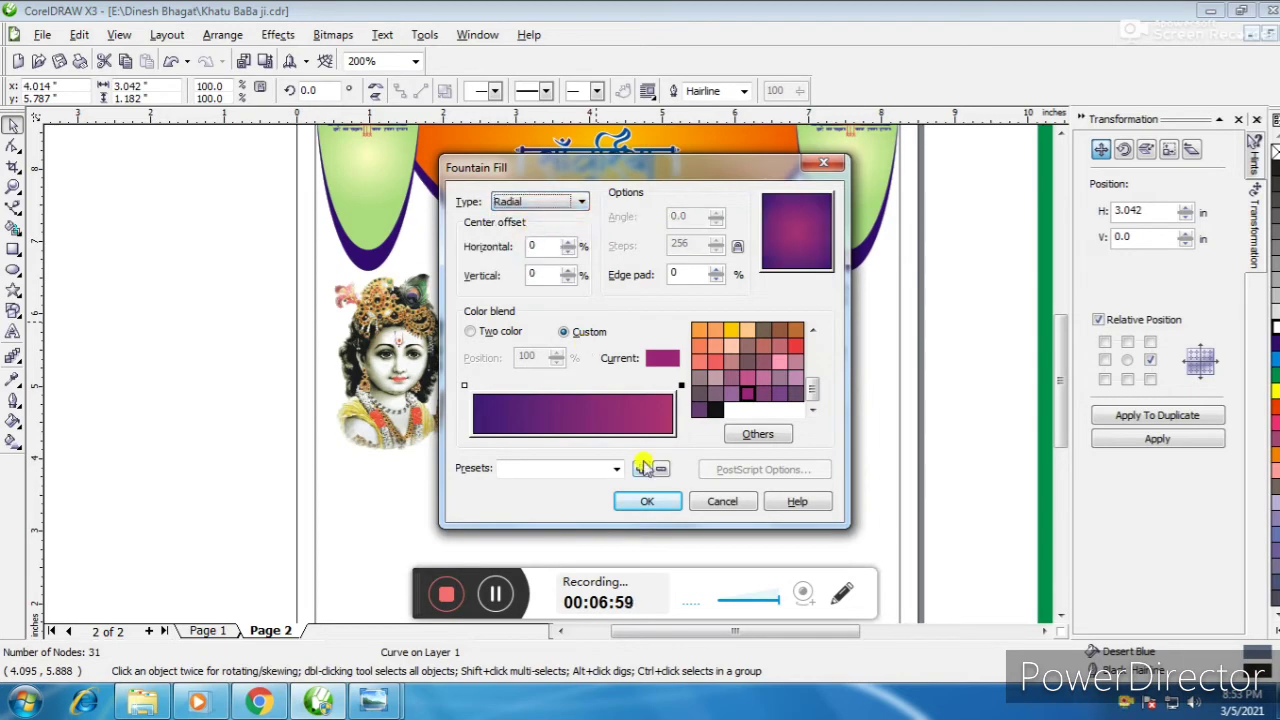
pyautogui.click(652, 502)
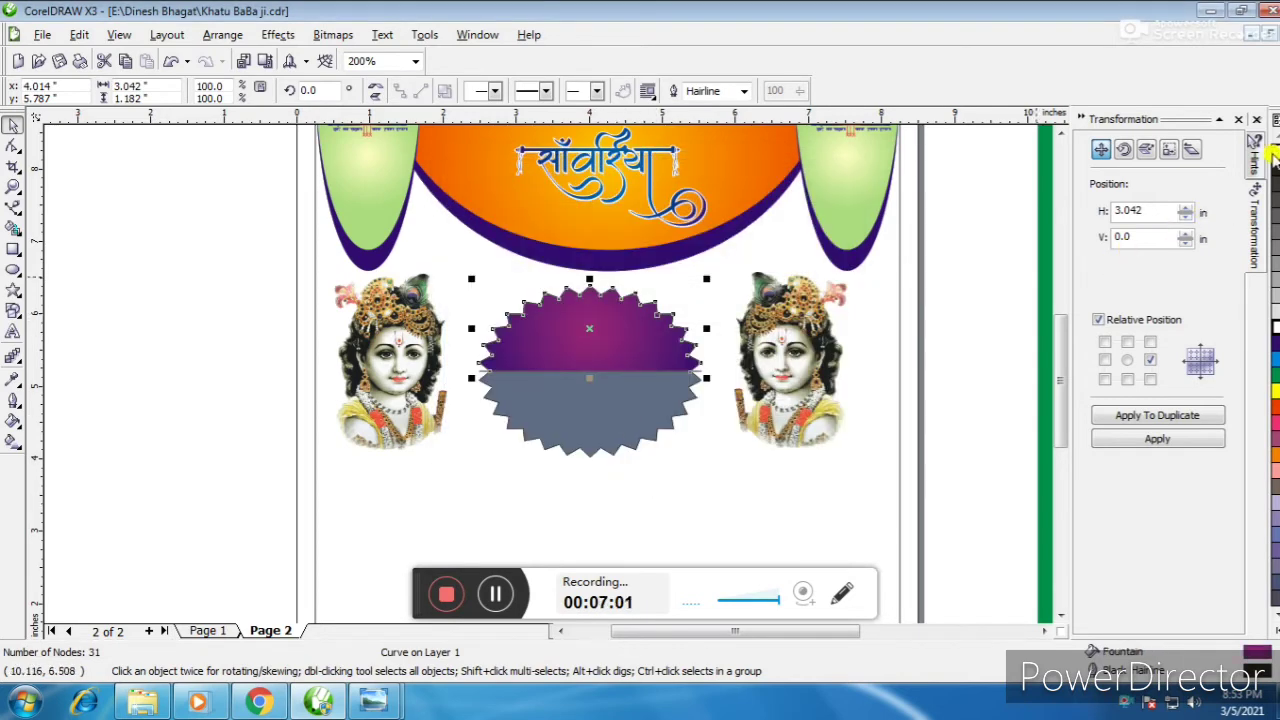
# - Give the star's lower half a yellow fill and yellow outline, and remove the dividing line across the middle
pyautogui.click(177, 380)
pyautogui.click(565, 390)
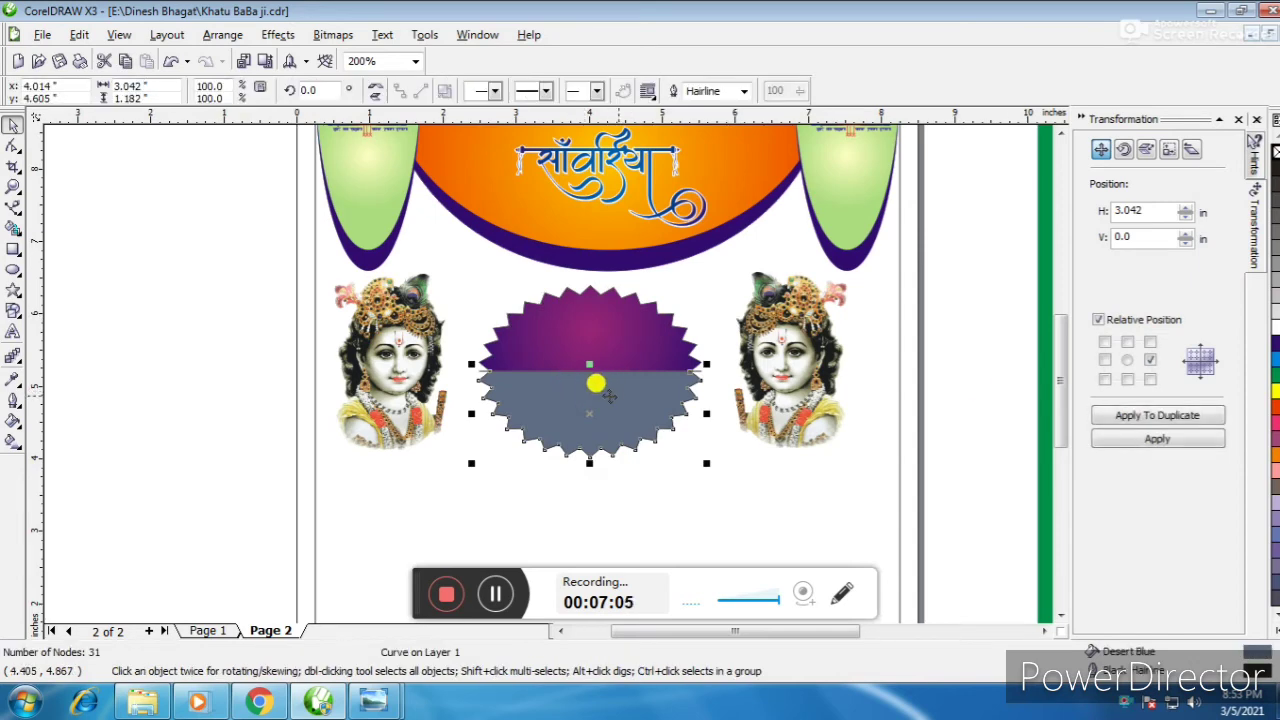
pyautogui.click(1274, 393)
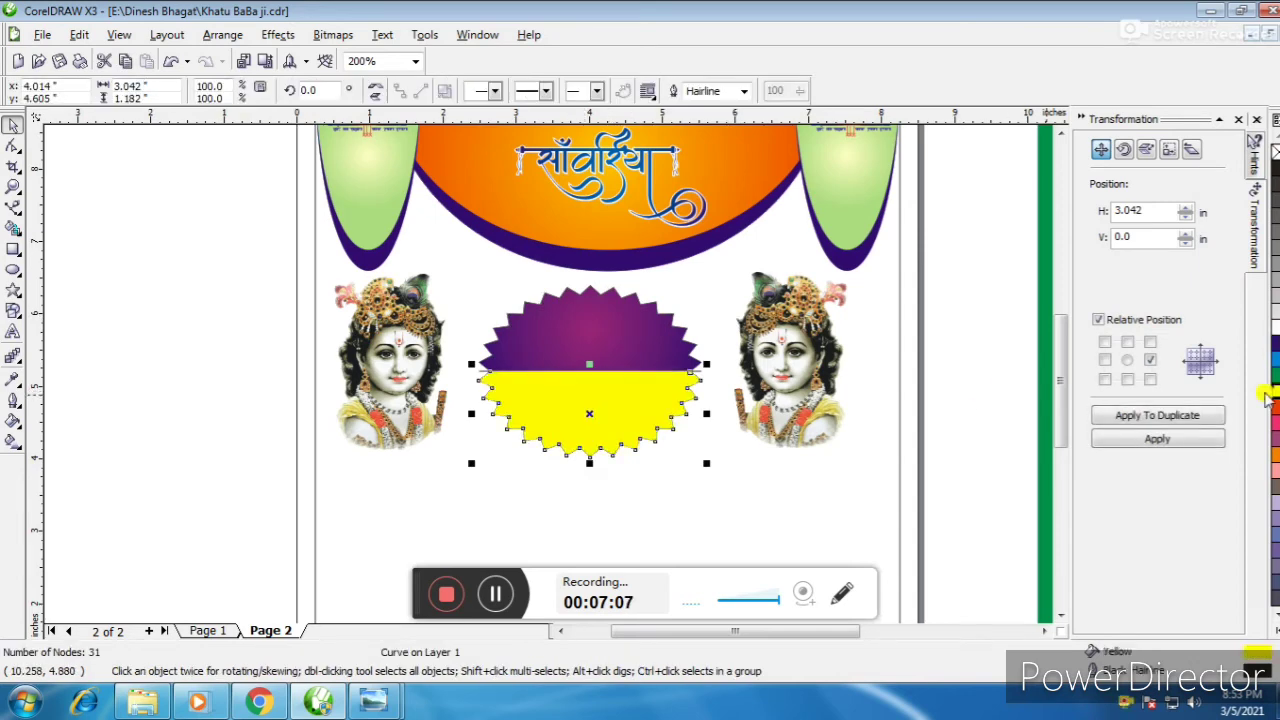
pyautogui.click(470, 362)
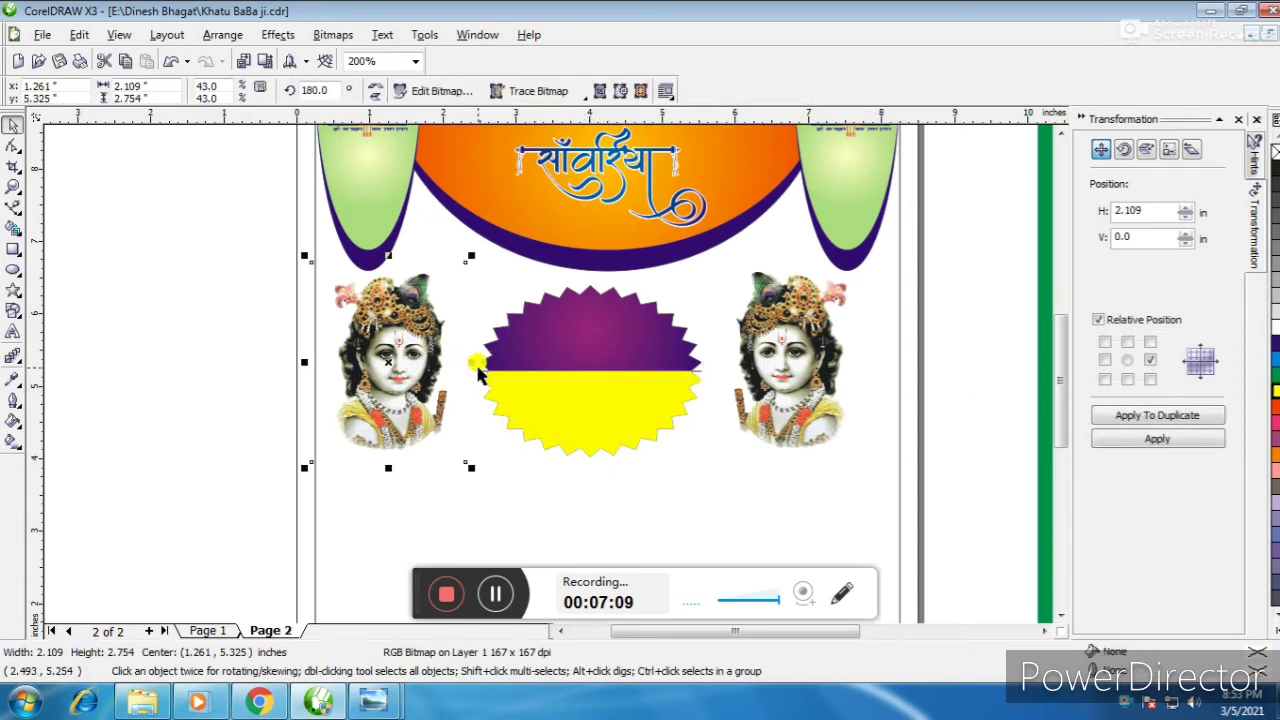
pyautogui.click(482, 371)
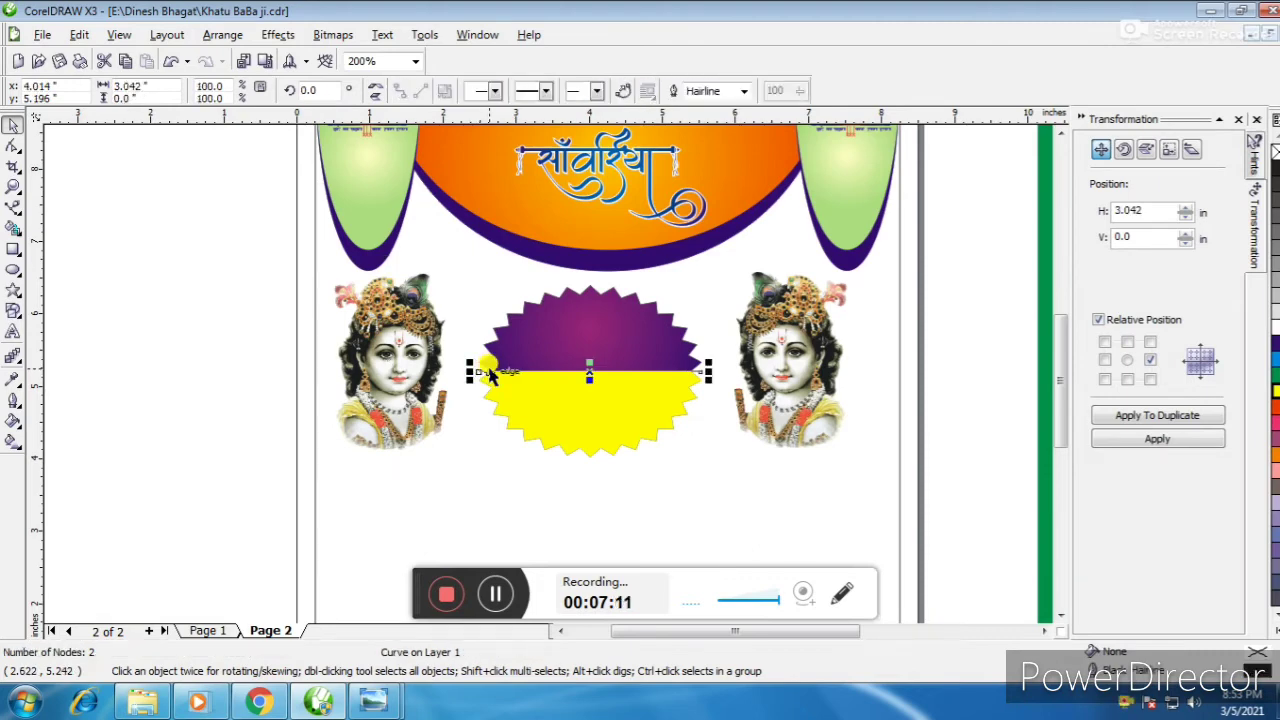
pyautogui.click(555, 419)
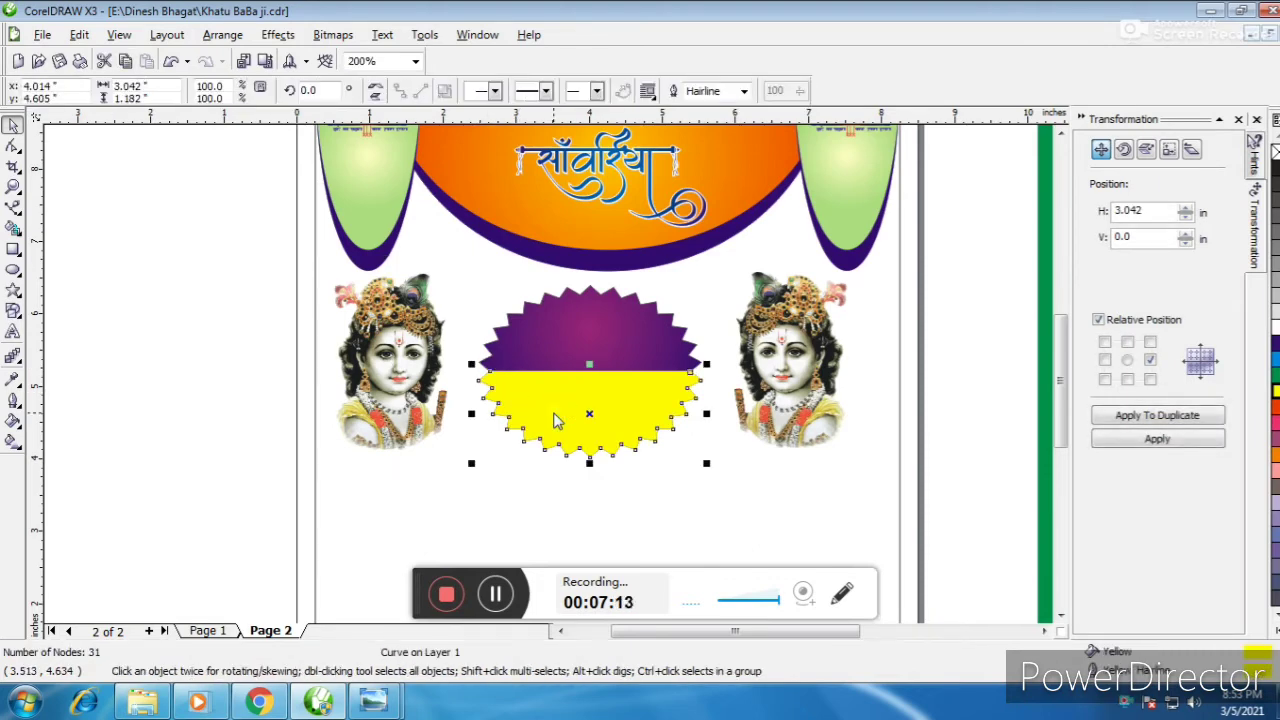
# - Apply a custom radial fountain fill from orange at the edge to golden yellow at the center to the star's lower half
pyautogui.press('F11')
pyautogui.click(565, 333)
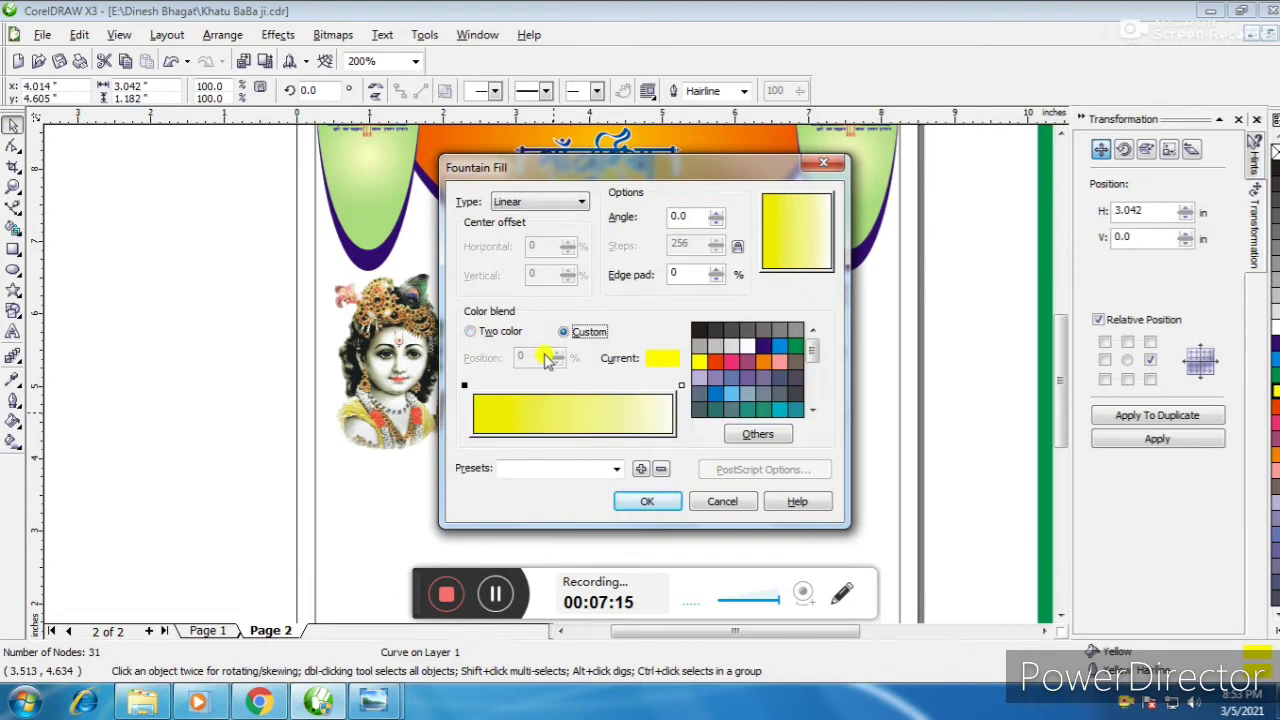
pyautogui.click(763, 361)
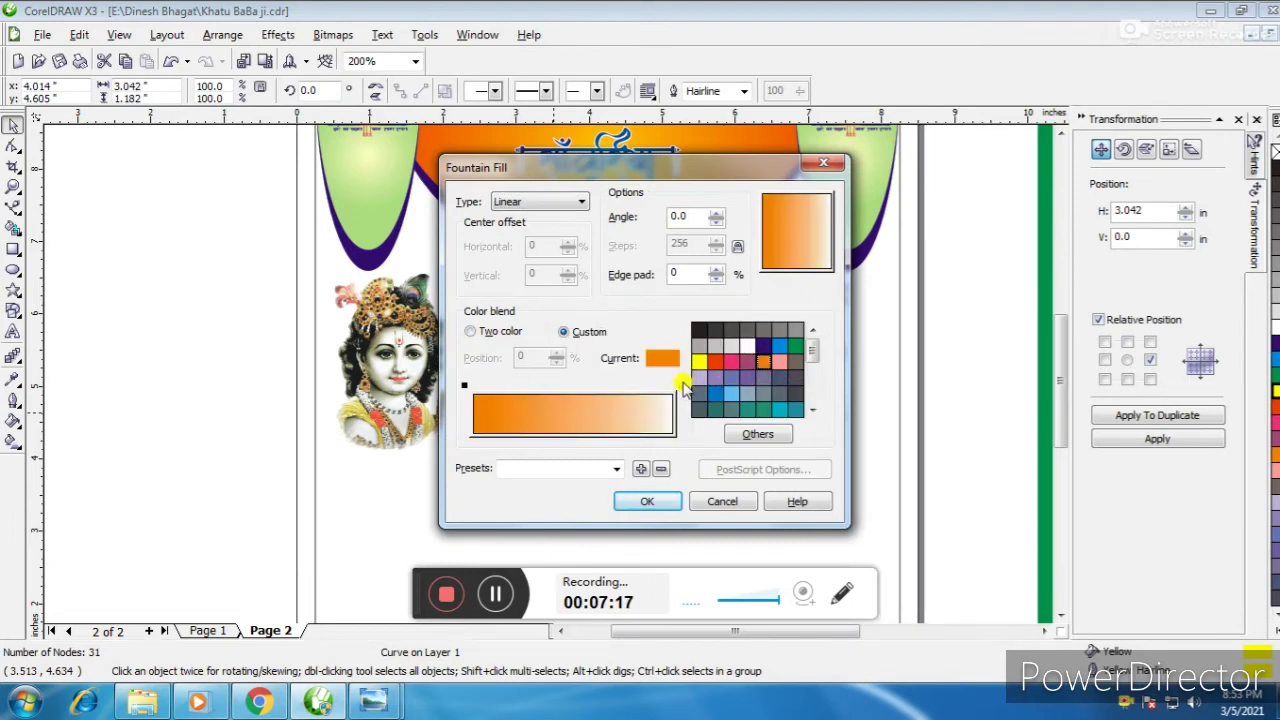
pyautogui.click(681, 385)
pyautogui.moveTo(815, 348); pyautogui.dragTo(811, 368)
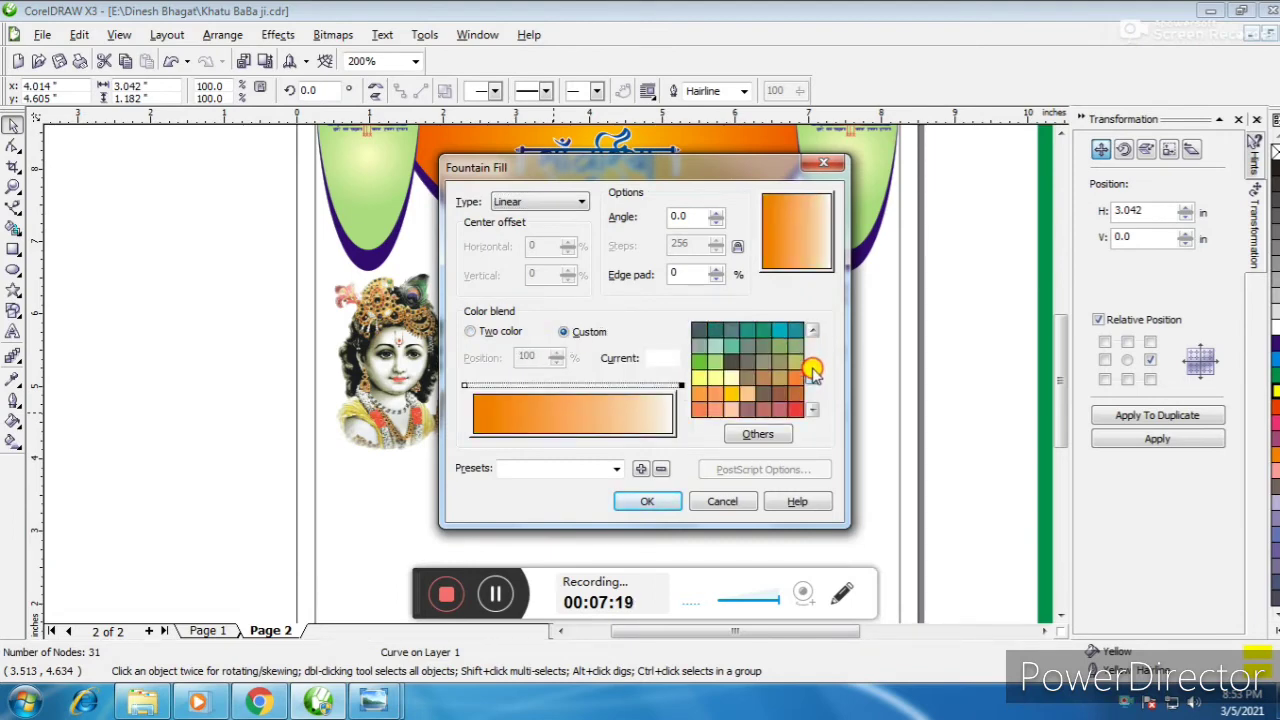
pyautogui.click(730, 374)
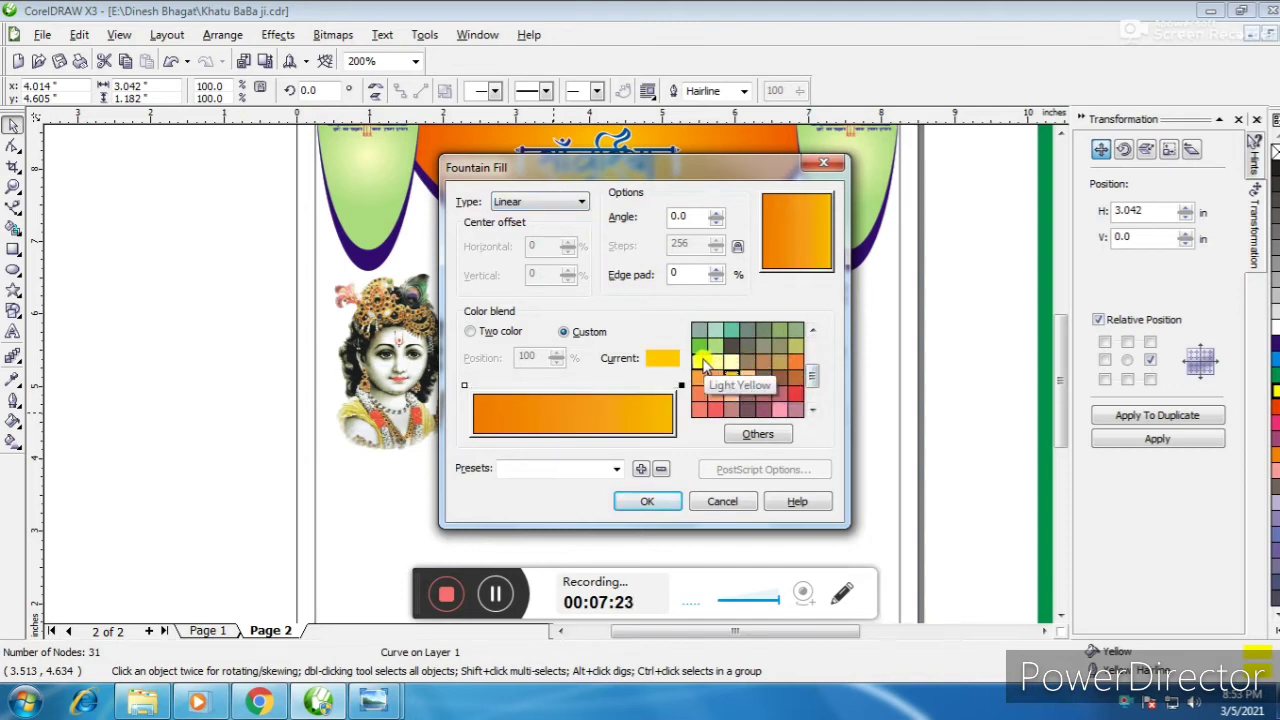
pyautogui.click(557, 204)
pyautogui.click(507, 230)
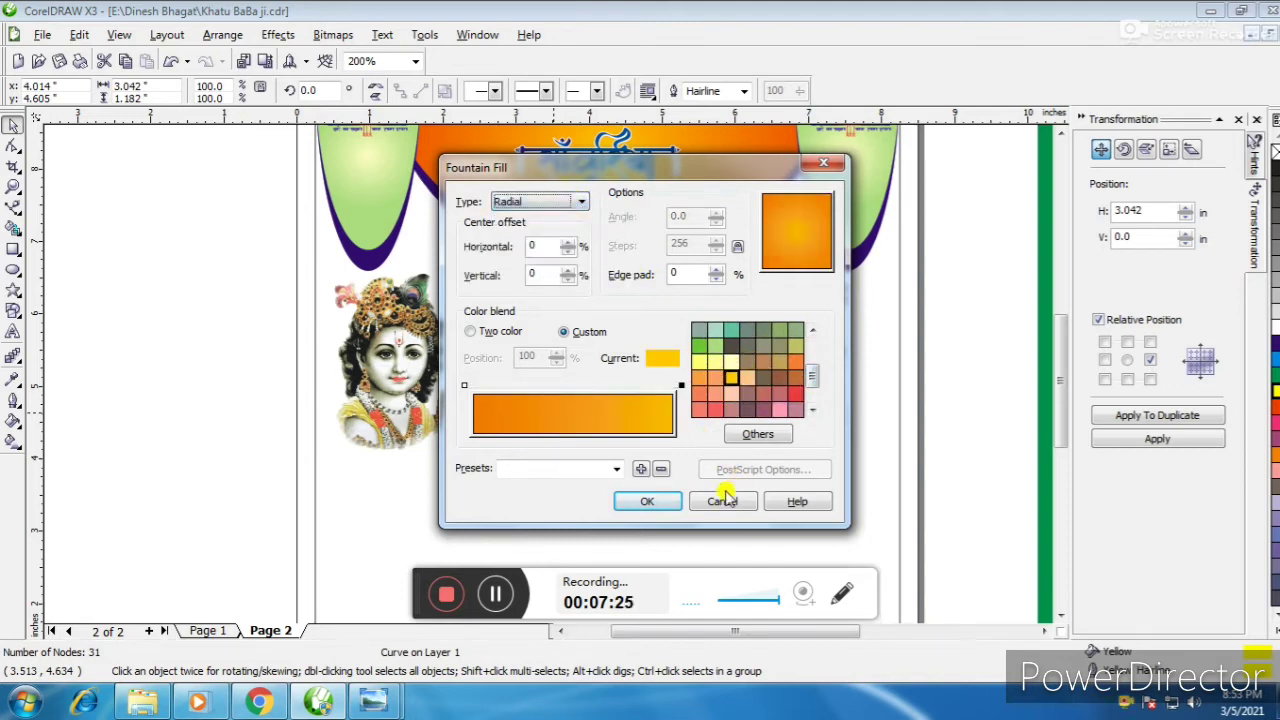
pyautogui.click(647, 501)
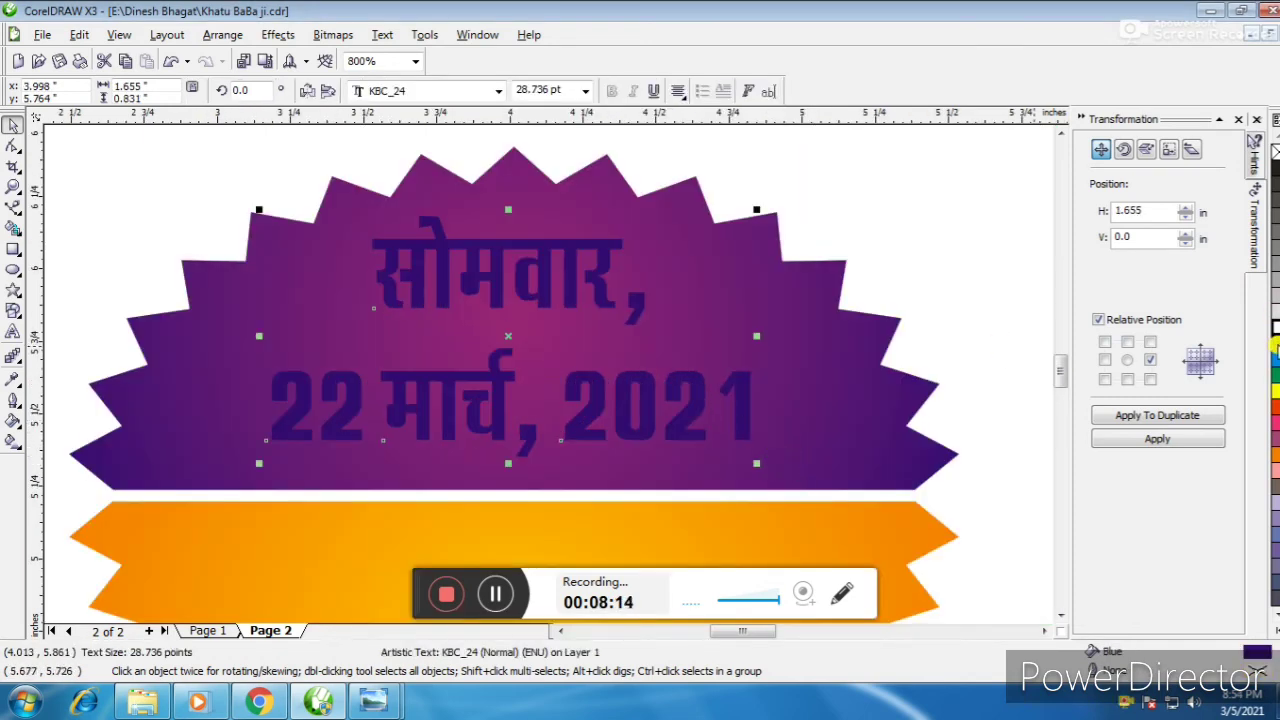
# - Recolor the date text "सोमवार, 22 मार्च, 2021" on the star's purple half yellow
pyautogui.click(1275, 395)
pyautogui.scroll(-2, 545, 363)
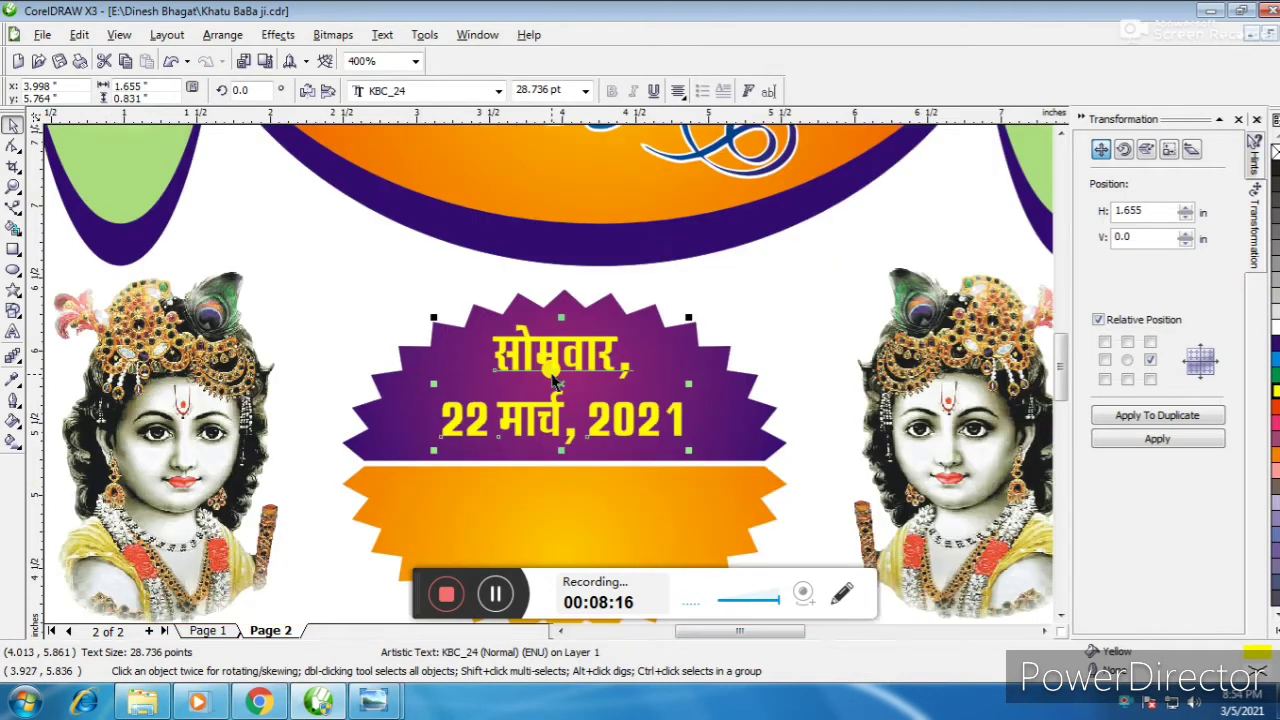
pyautogui.scroll(-1, 540, 370)
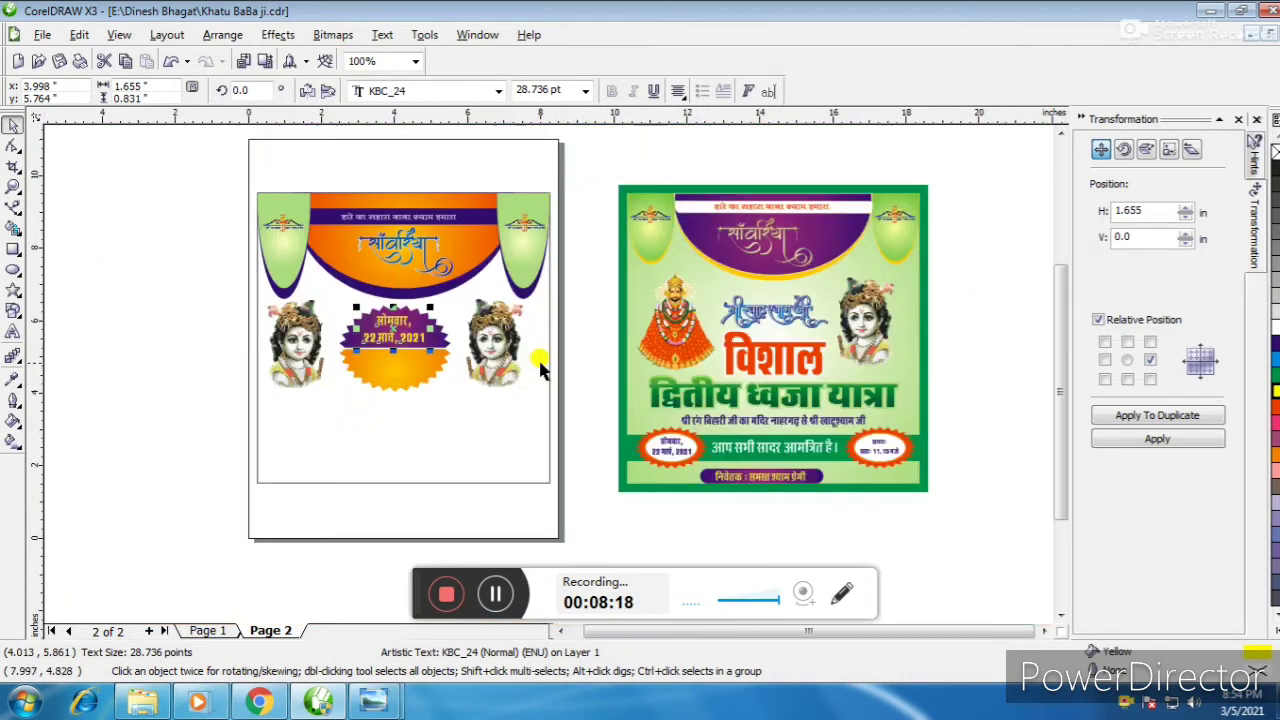
# - Copy the time text "समयः प्रातः 11.15 बजे" from the sample poster onto the star's orange half, sized about 1.58 in wide
pyautogui.moveTo(884, 452); pyautogui.dragTo(395, 365)
pyautogui.scroll(2, 548, 383)
pyautogui.moveTo(500, 372); pyautogui.dragTo(506, 332)
pyautogui.moveTo(633, 405); pyautogui.dragTo(698, 428)
pyautogui.moveTo(547, 346); pyautogui.dragTo(521, 336)
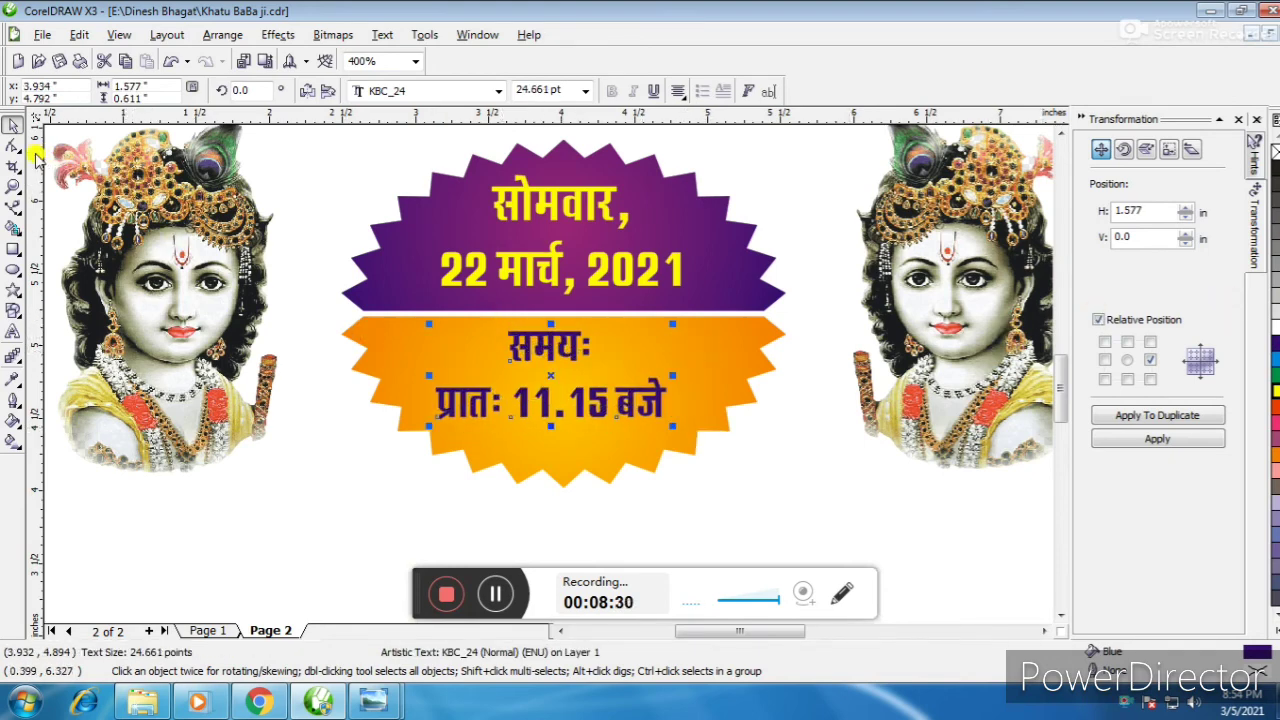
# - Tighten the line spacing between the two lines of the time text with the Shape tool
pyautogui.click(13, 143)
pyautogui.scroll(2, 552, 380)
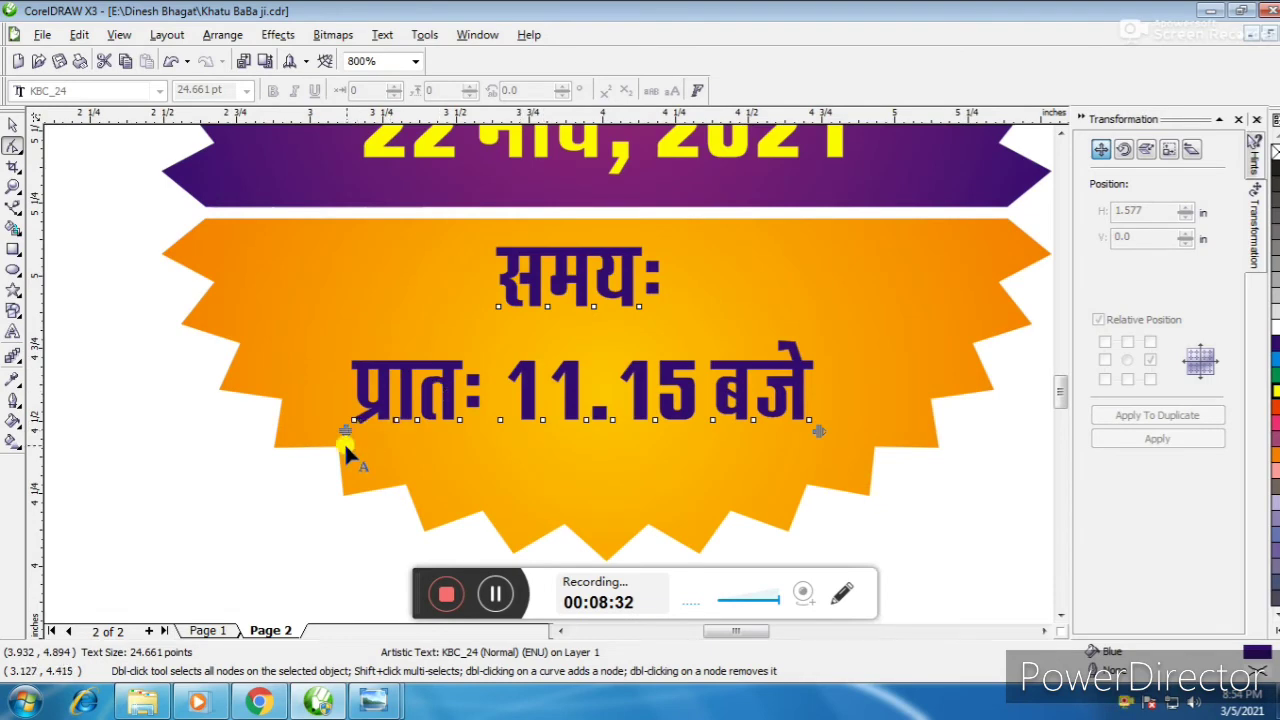
pyautogui.moveTo(348, 432); pyautogui.dragTo(349, 372)
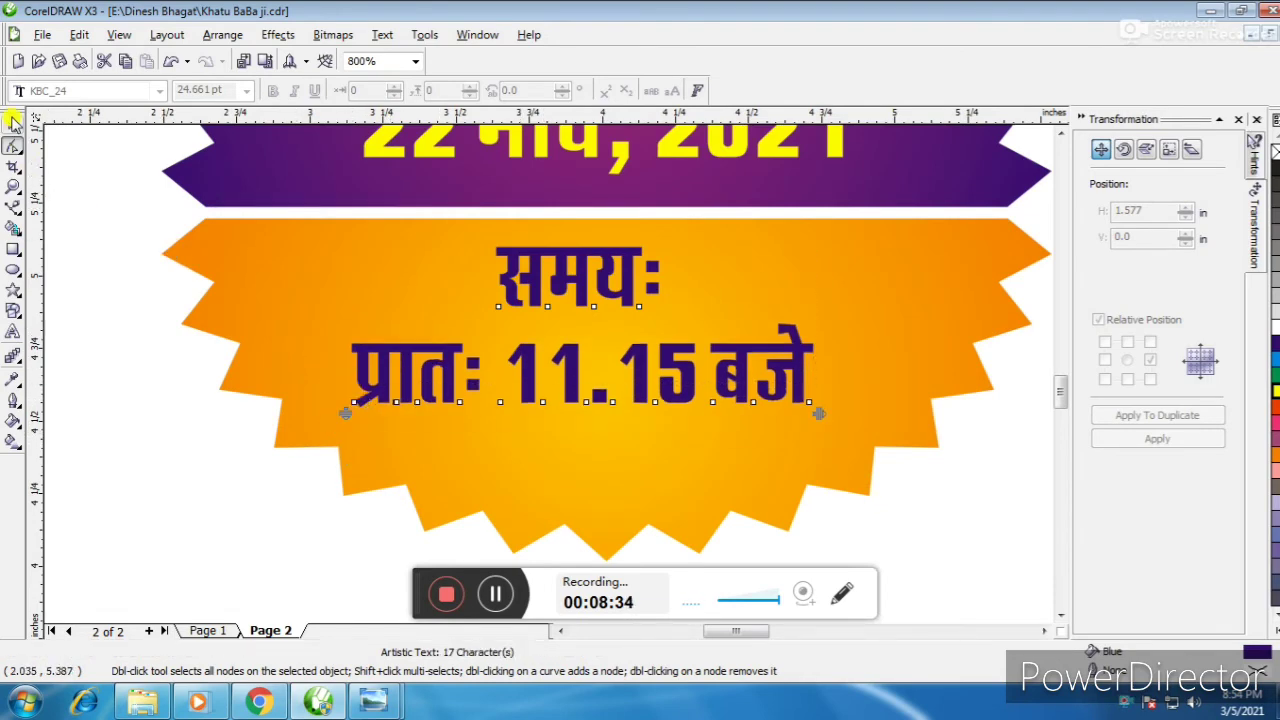
pyautogui.click(14, 124)
pyautogui.scroll(-2, 534, 430)
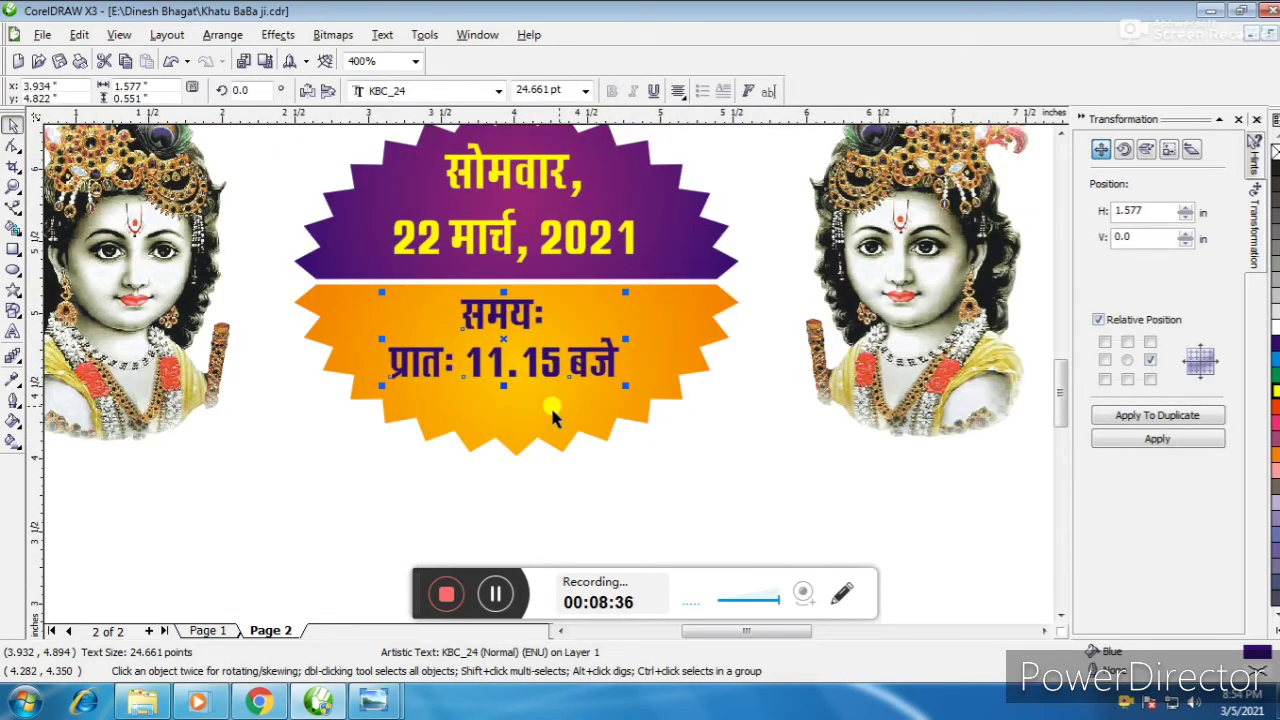
# - Widen the time text to about 1.86 in and keep it horizontally centered on the star's orange half
pyautogui.moveTo(625, 337); pyautogui.dragTo(658, 337)
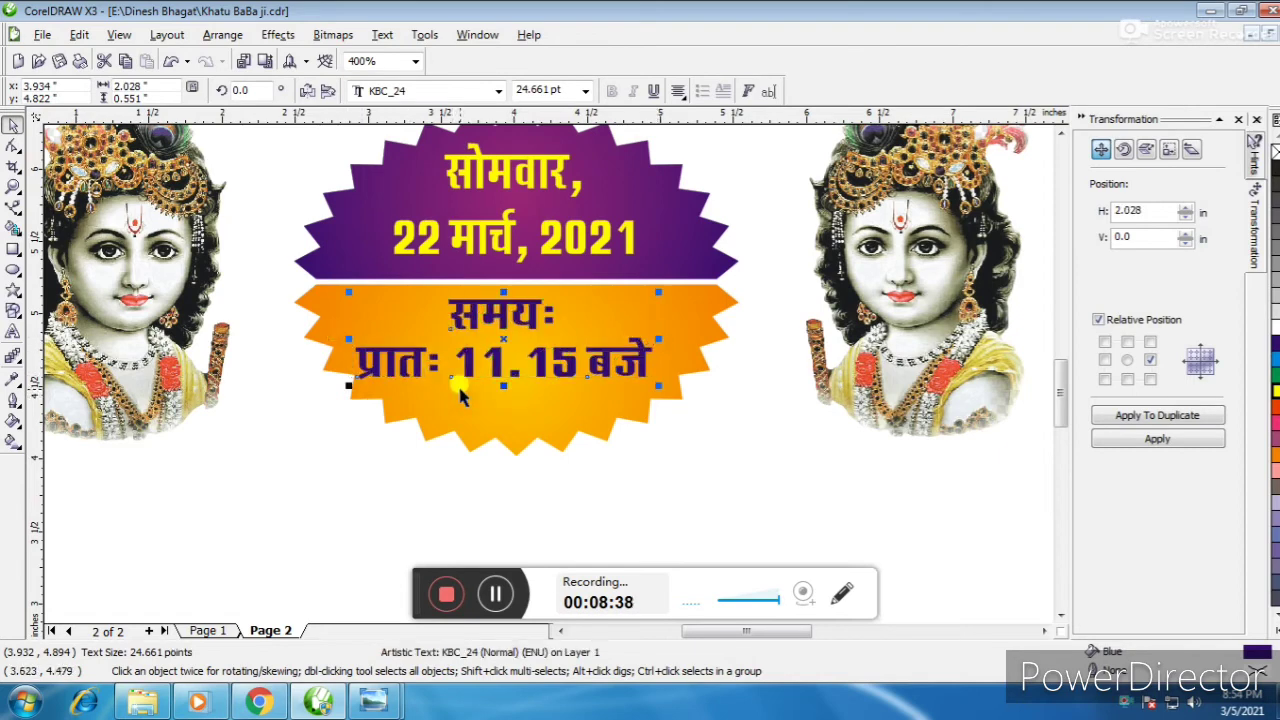
pyautogui.moveTo(347, 340); pyautogui.dragTo(380, 340)
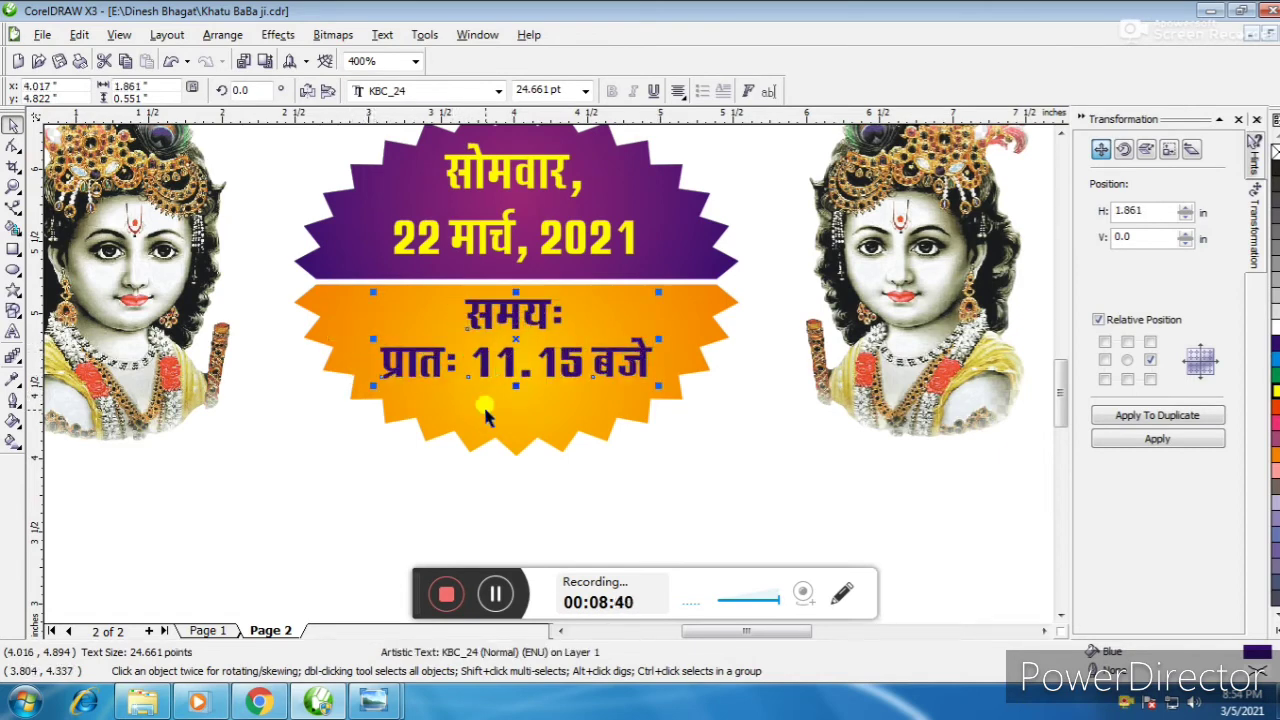
pyautogui.keyDown('shift'); pyautogui.click(483, 404); pyautogui.keyUp('shift')
pyautogui.scroll(-3, 490, 407)
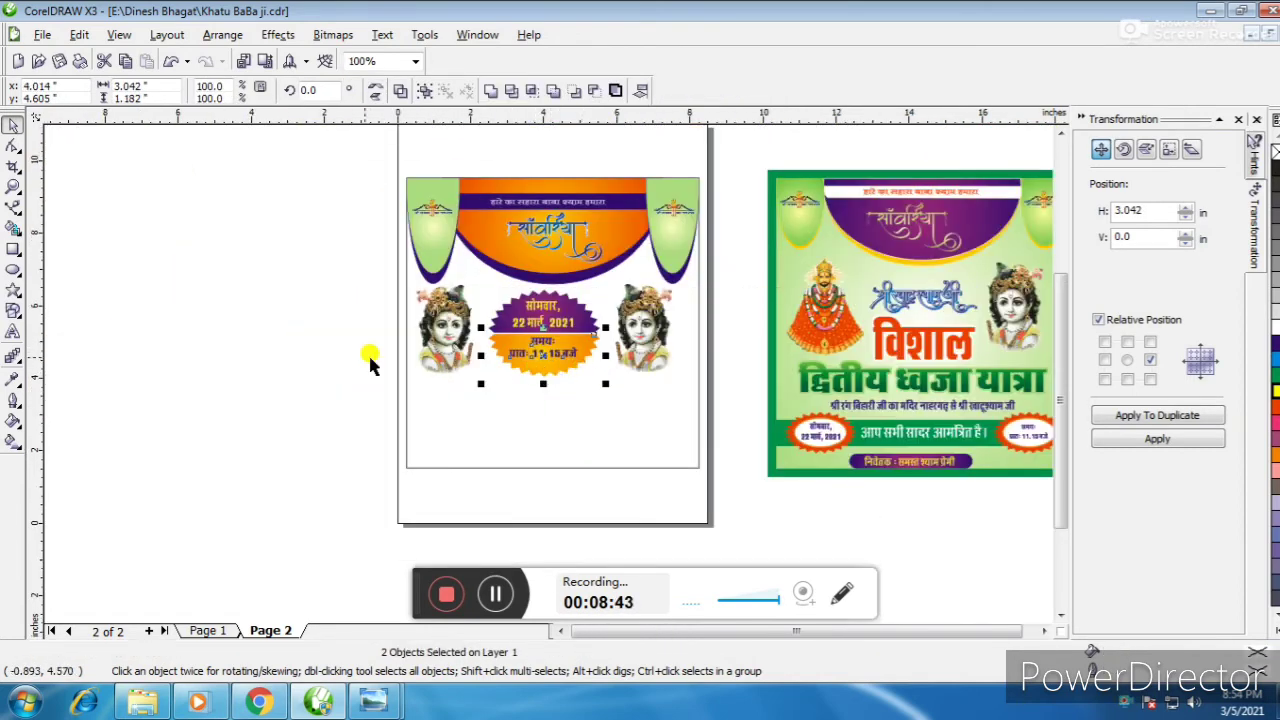
# - Copy the large red heading "विशाल" from the sample poster to the area just below the banner's left Krishna picture
pyautogui.click(517, 390)
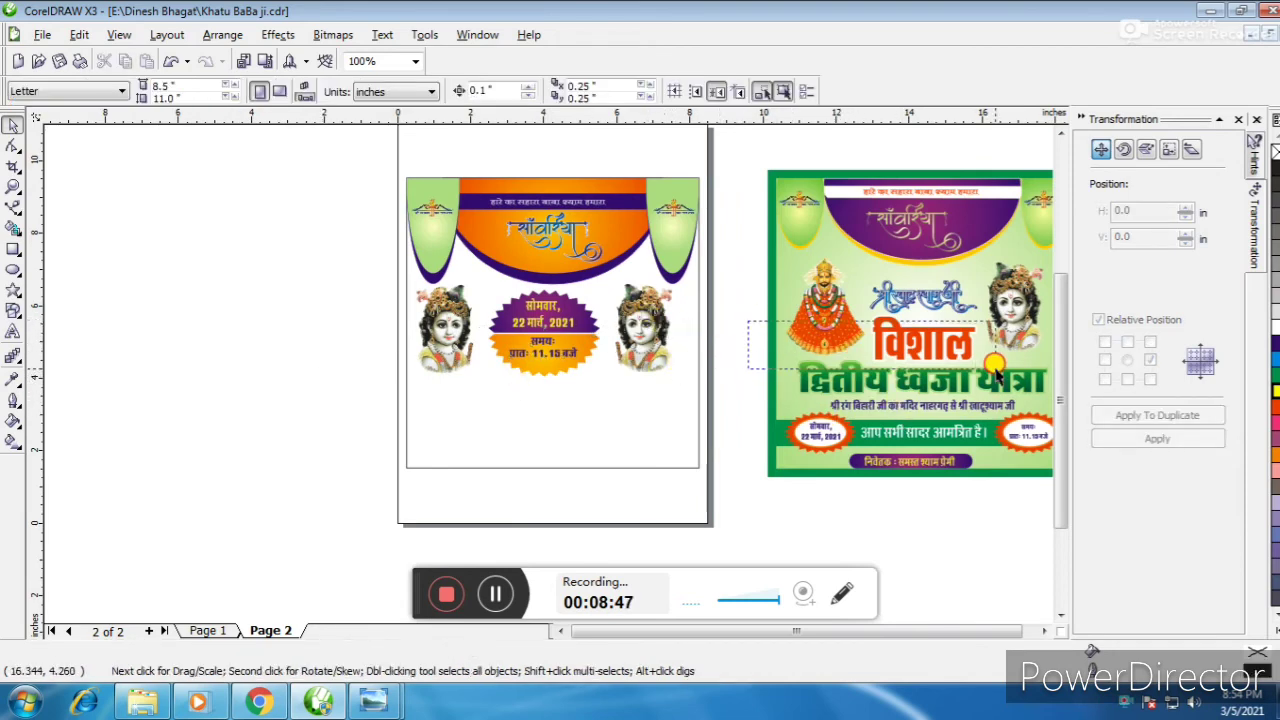
pyautogui.moveTo(754, 302); pyautogui.dragTo(975, 353)
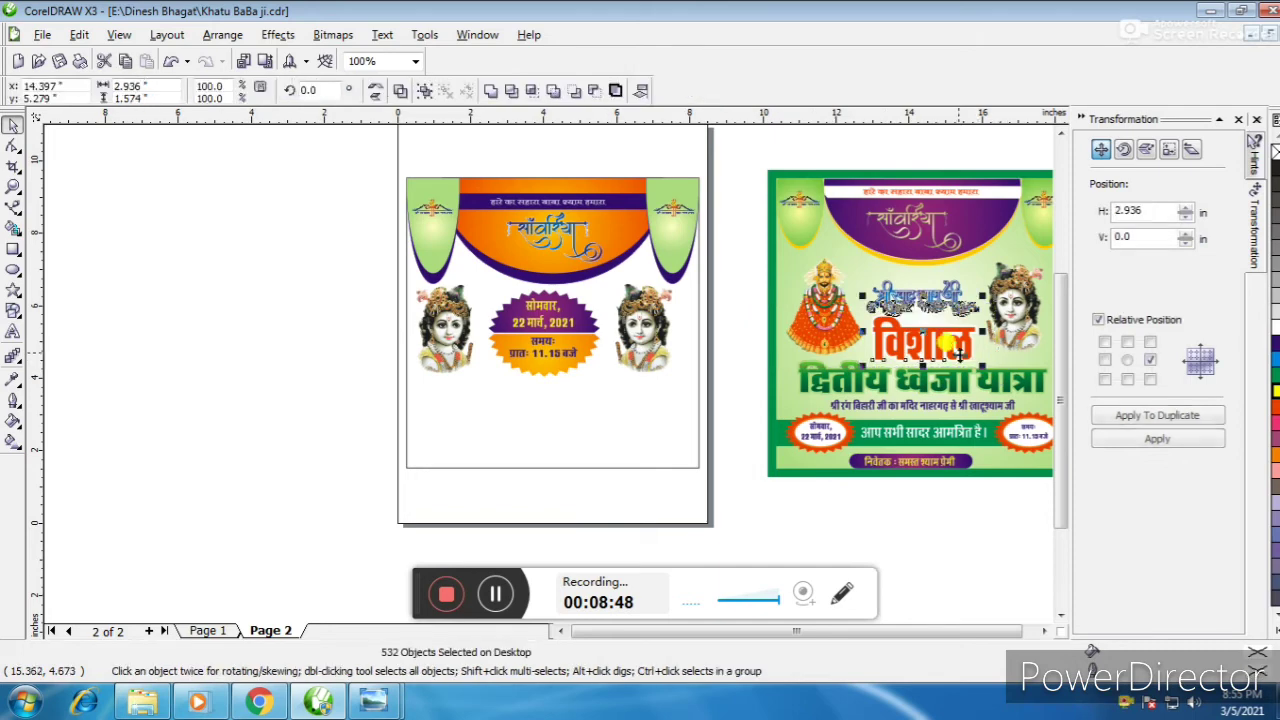
pyautogui.moveTo(780, 310); pyautogui.dragTo(495, 400)
pyautogui.scroll(2, 495, 400)
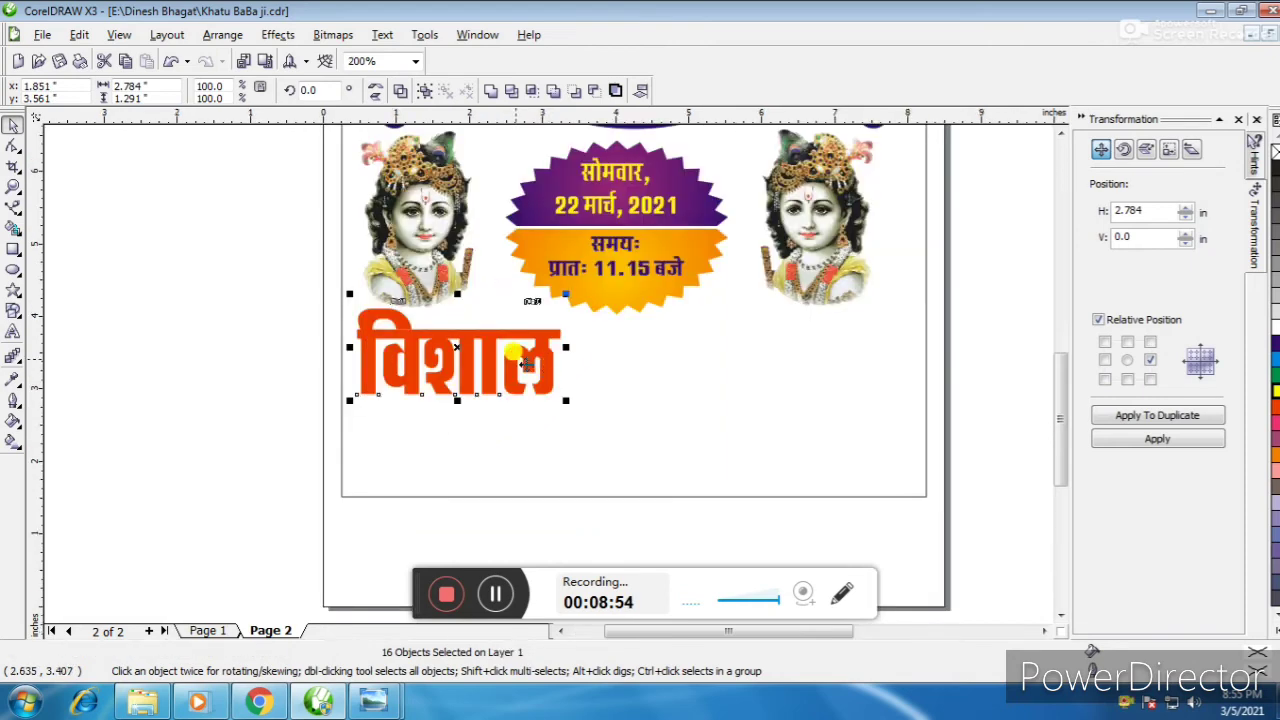
pyautogui.moveTo(258, 285); pyautogui.dragTo(420, 310)
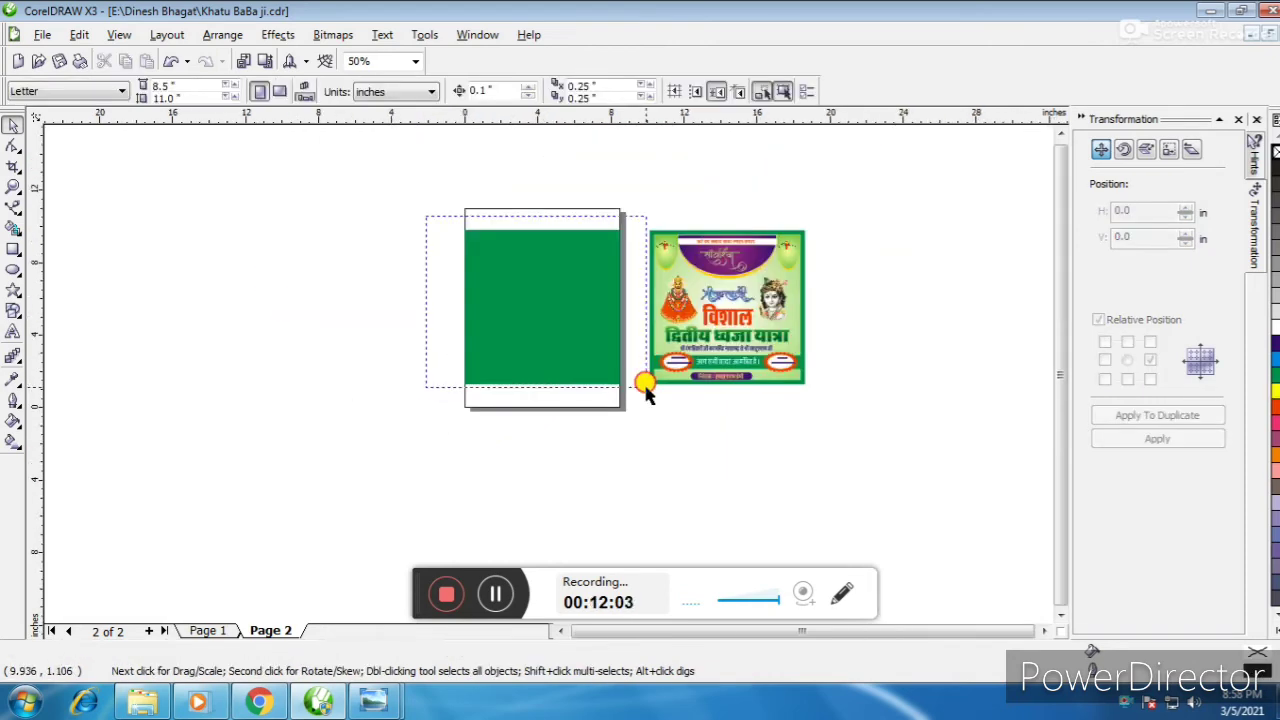
# - Change the fill of the banner's green outer border rectangle to orange
pyautogui.moveTo(645, 388); pyautogui.dragTo(642, 376)
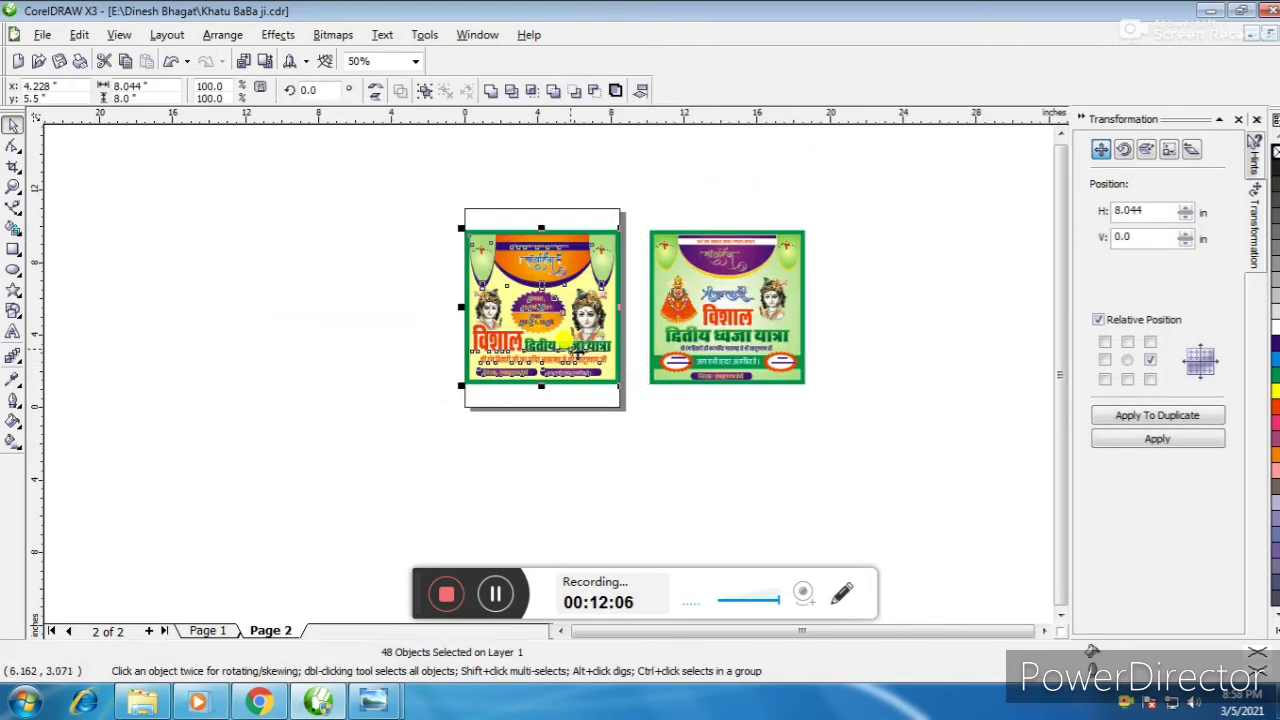
pyautogui.click(432, 300)
pyautogui.scroll(1, 545, 280)
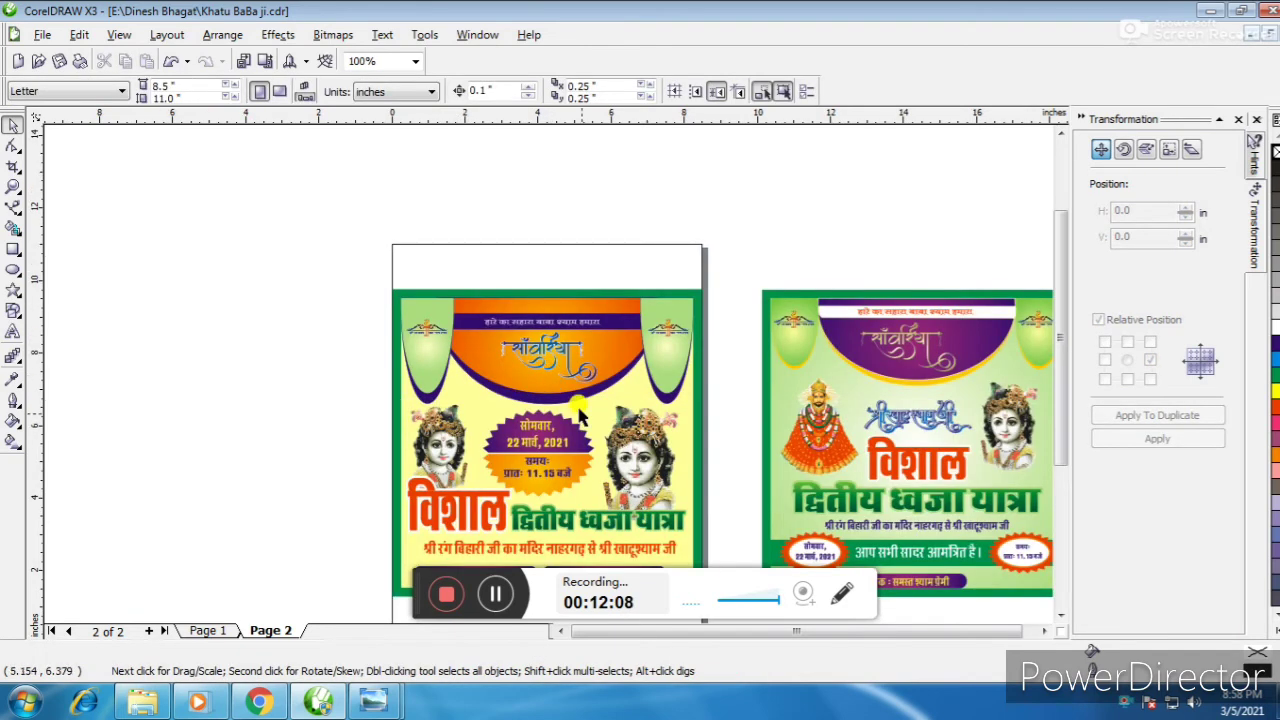
pyautogui.click(697, 297)
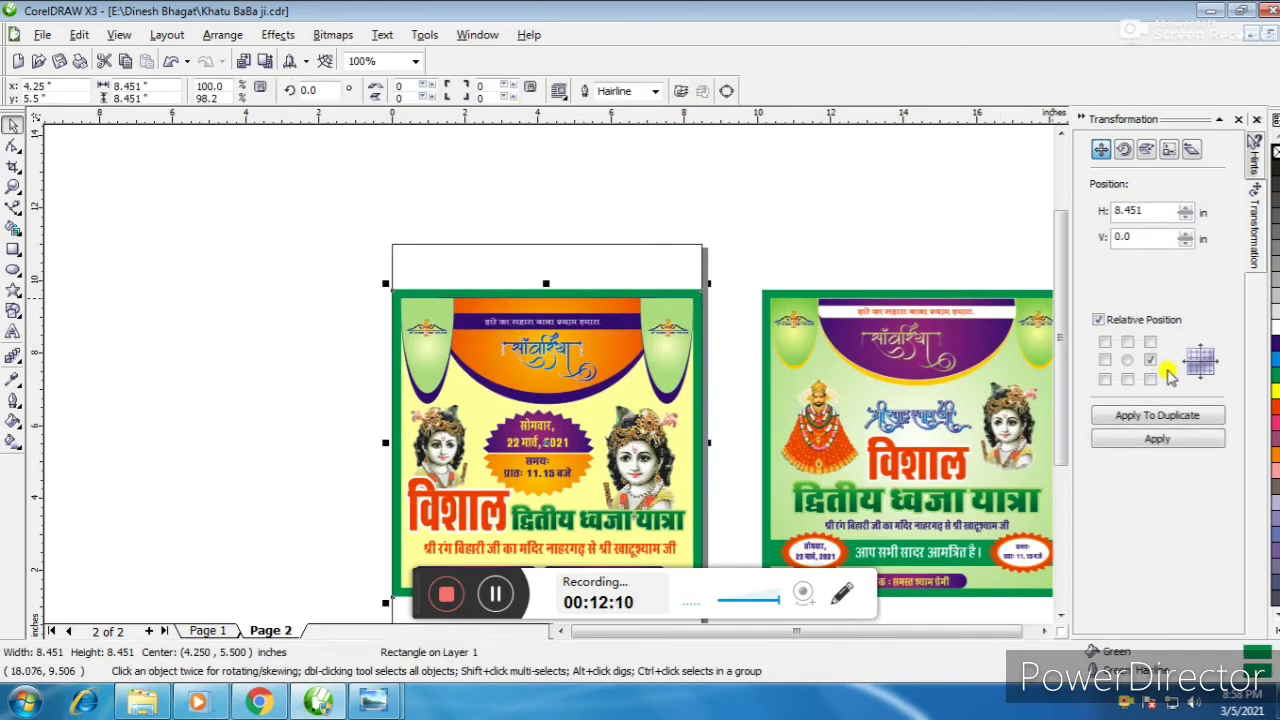
pyautogui.click(1275, 485)
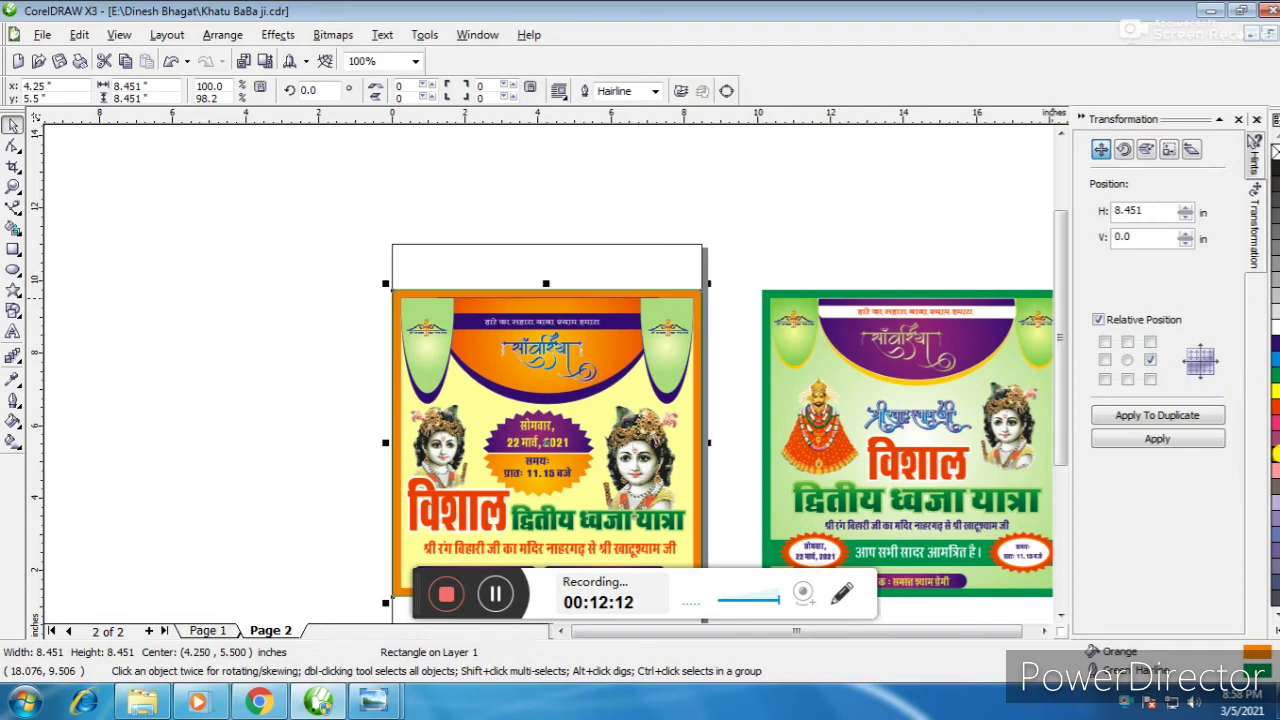
pyautogui.scroll(-1, 545, 375)
pyautogui.click(671, 349)
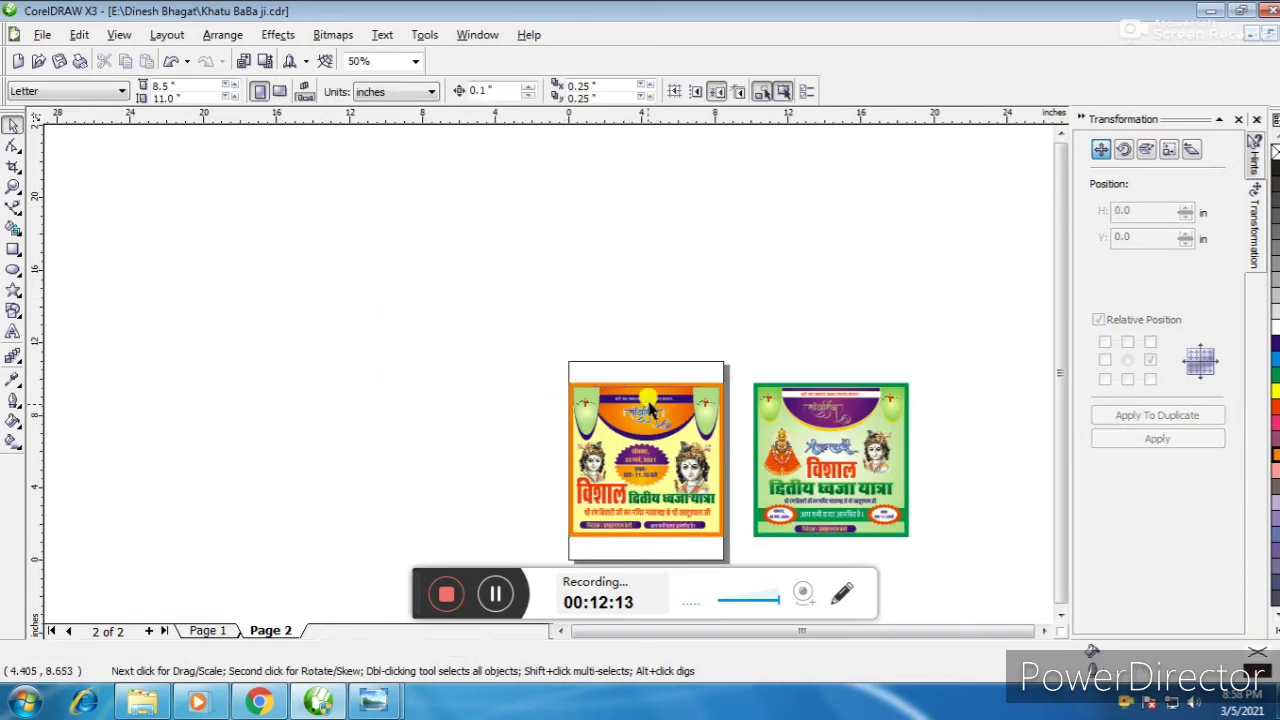
# - Inspect the banner's curtain header, overall colors and the headings and text pills in its lower part
pyautogui.scroll(2, 550, 372)
pyautogui.click(571, 316)
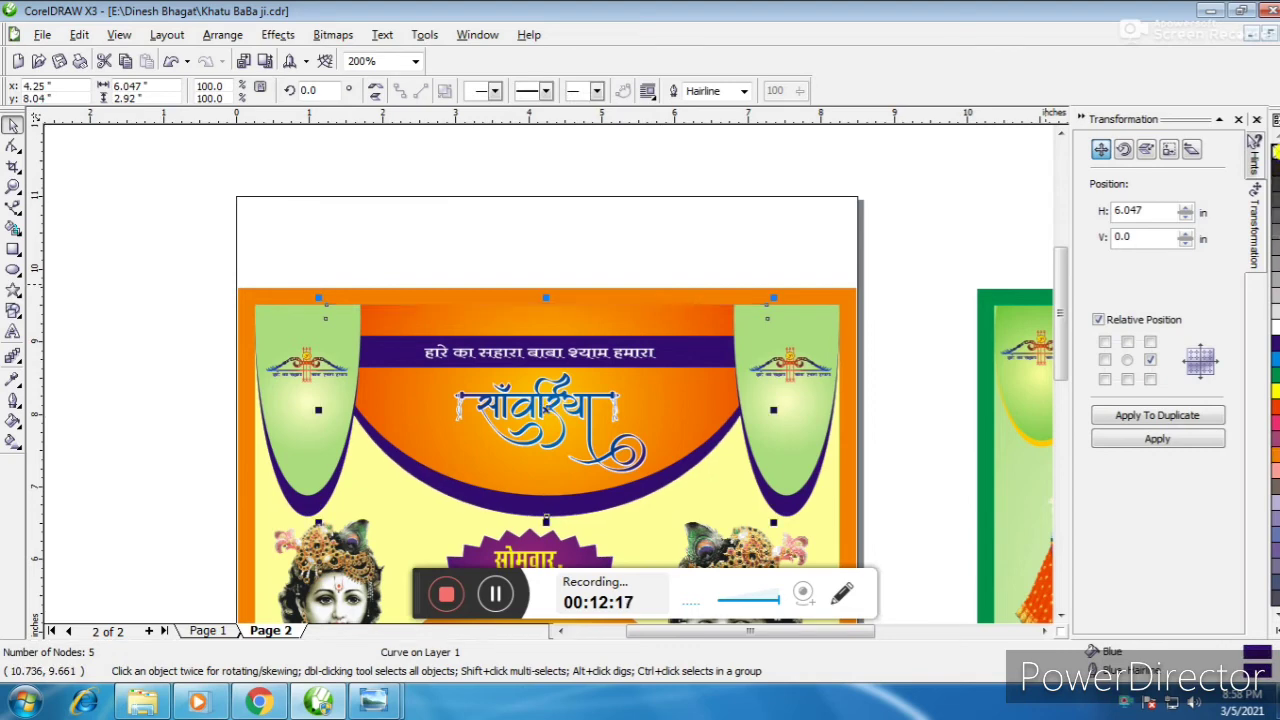
pyautogui.click(894, 247)
pyautogui.scroll(-1, 550, 358)
pyautogui.scroll(-2, 550, 358)
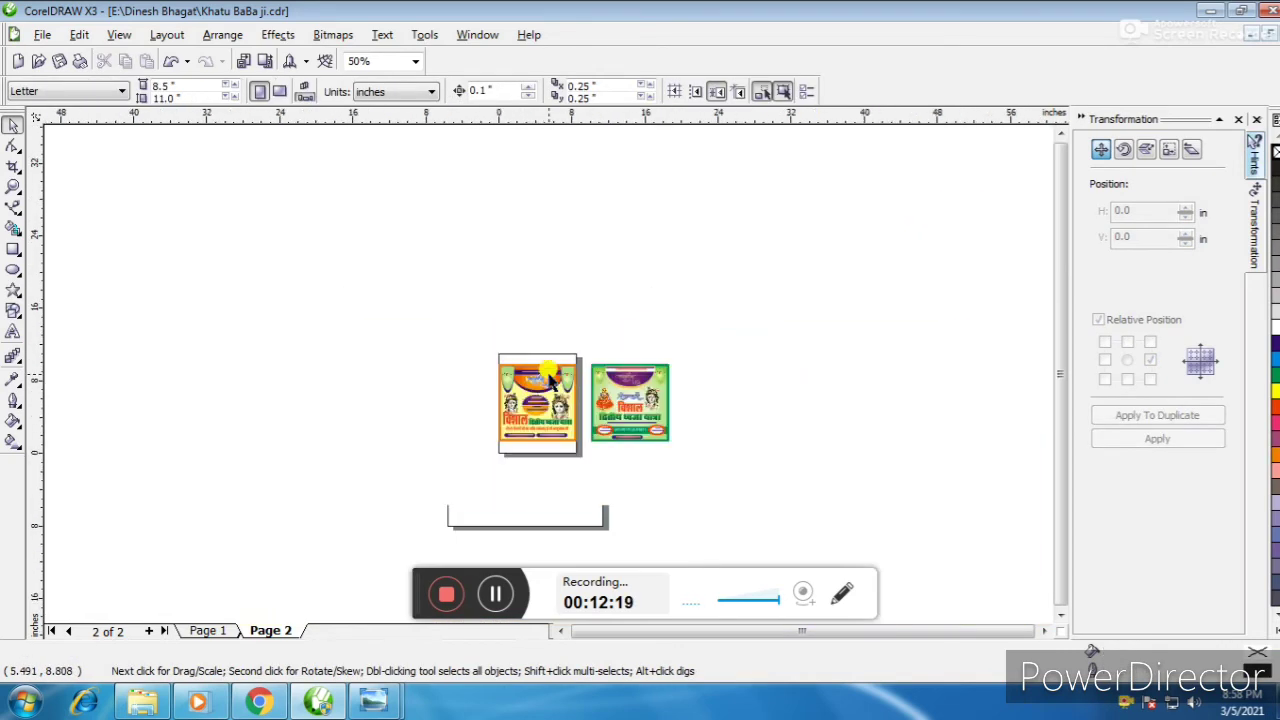
pyautogui.scroll(3, 550, 370)
pyautogui.scroll(-1, 548, 378)
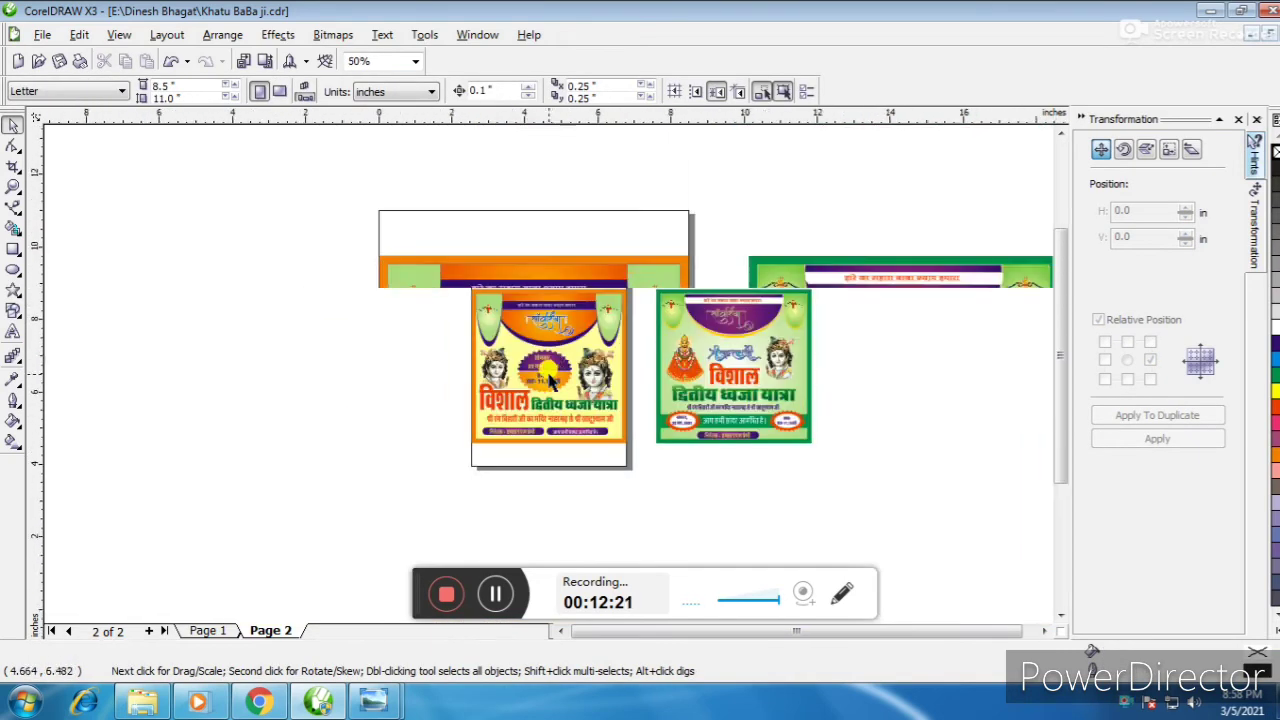
pyautogui.scroll(2, 548, 378)
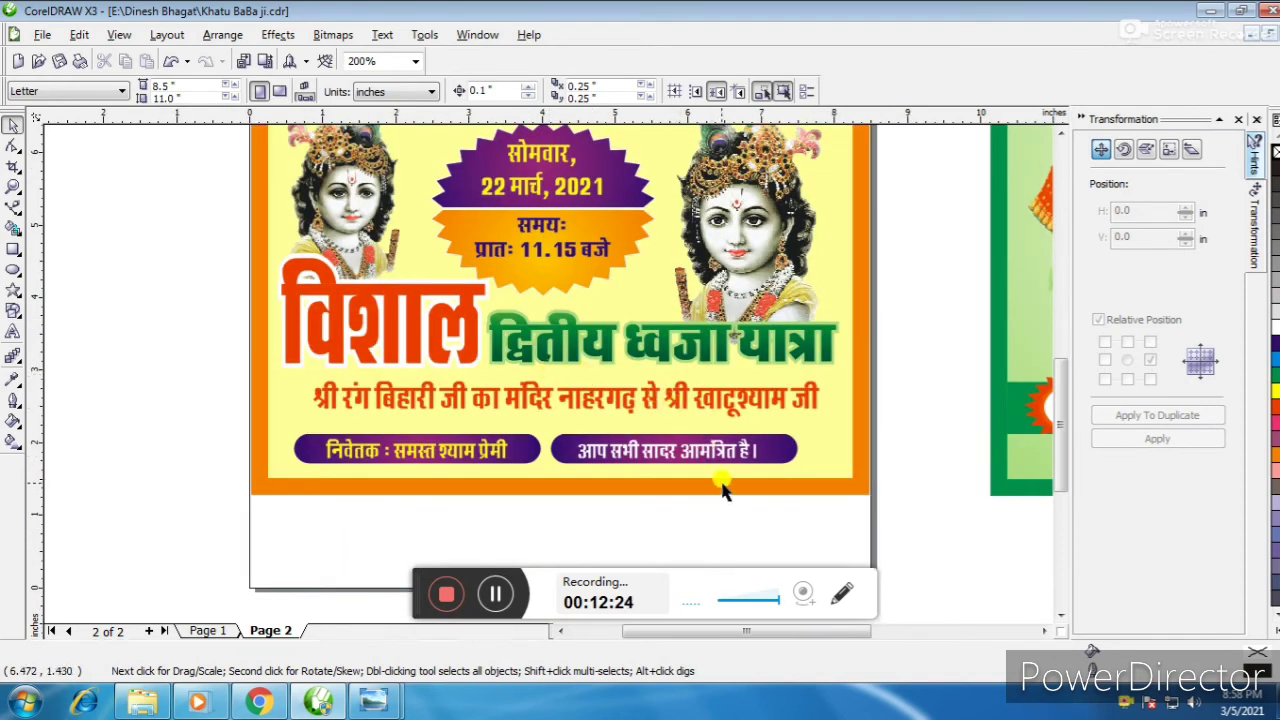
pyautogui.scroll(1, 549, 380)
pyautogui.scroll(-1, 555, 382)
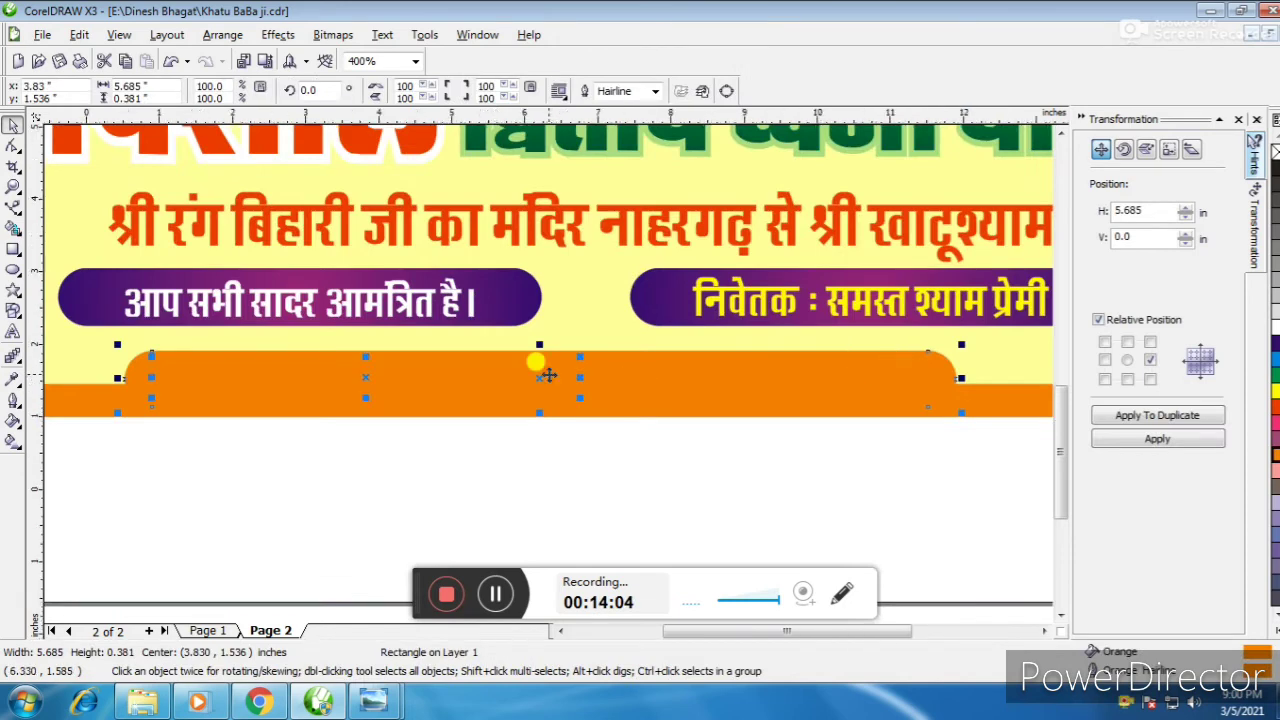
# - Center the orange rounded bar horizontally on the banner's outer border rectangle
pyautogui.scroll(-1, 543, 366)
pyautogui.keyDown('shift'); pyautogui.click(690, 368); pyautogui.keyUp('shift')
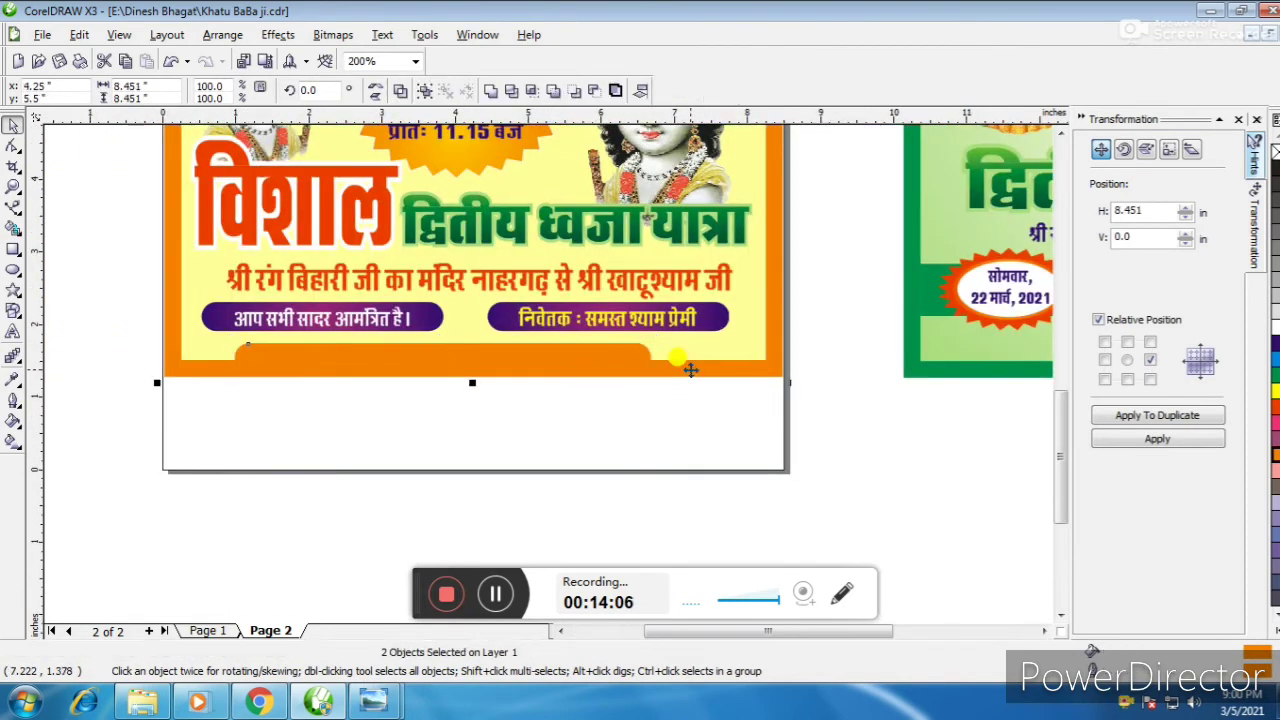
pyautogui.press('c')
pyautogui.click(606, 443)
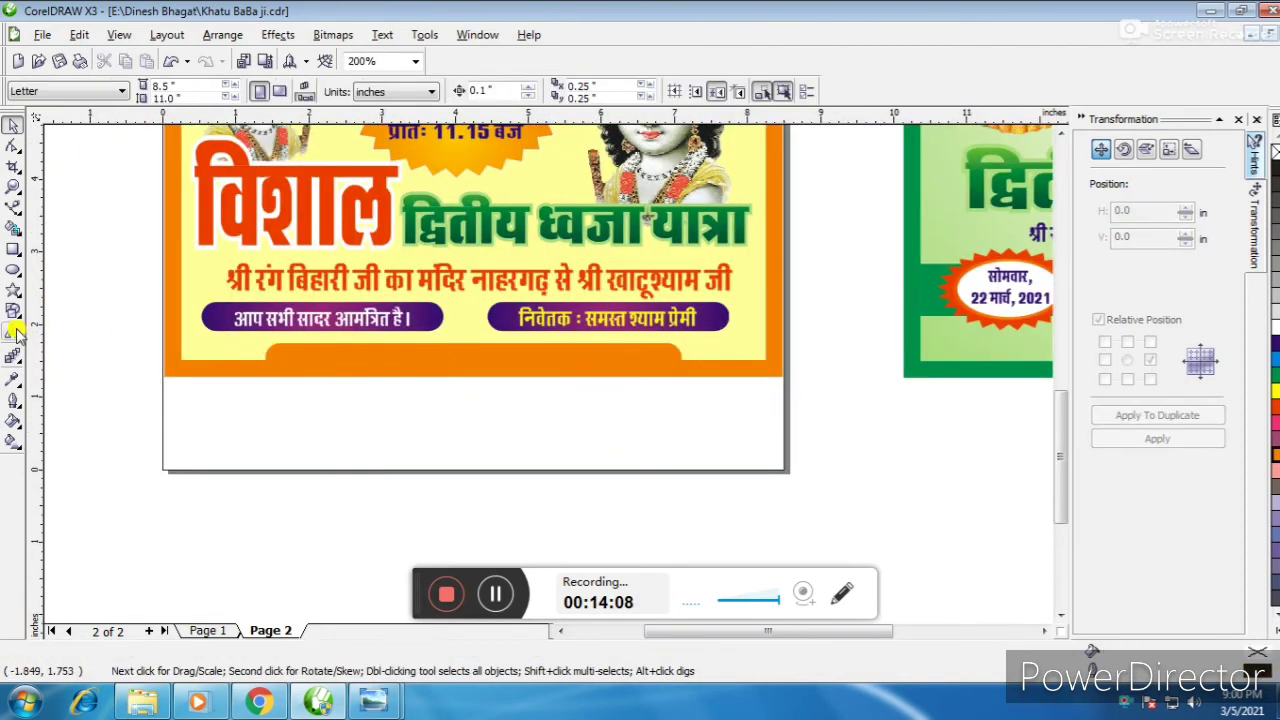
# - Place an artistic text object reading "asa" on the orange rounded bar and set its font to KBC_28
pyautogui.click(14, 332)
pyautogui.scroll(1, 543, 366)
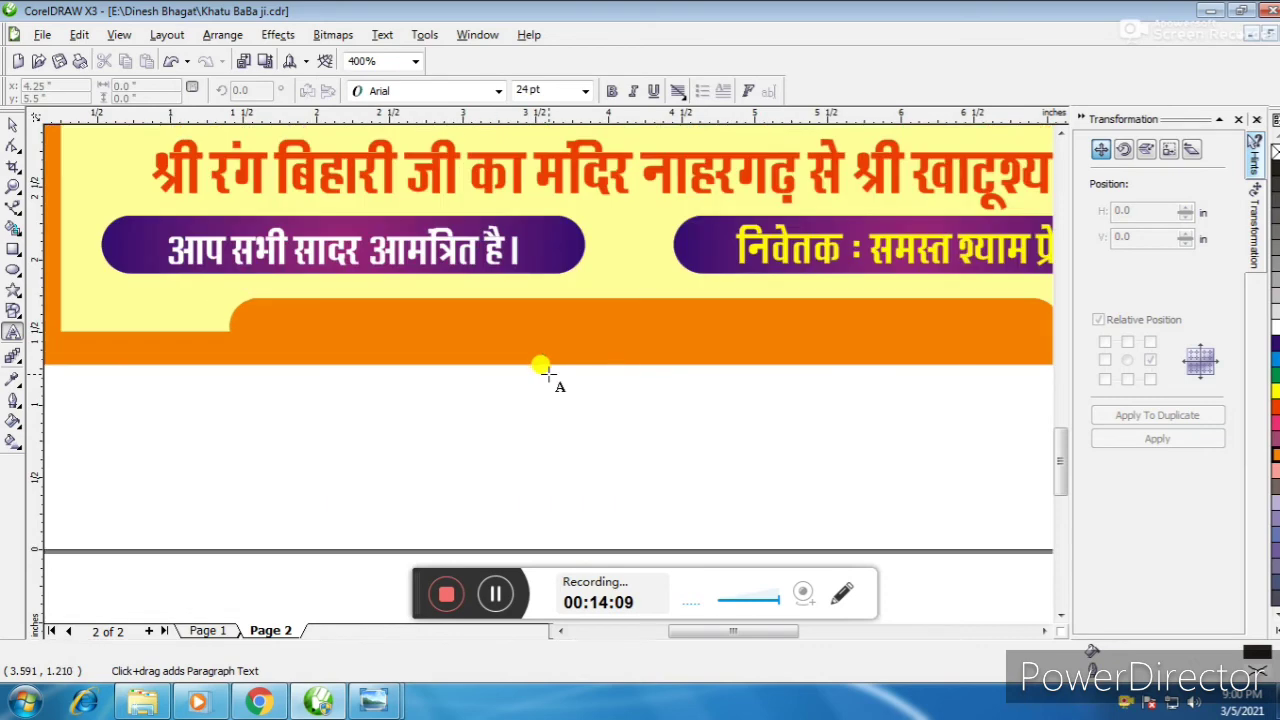
pyautogui.click(579, 326)
pyautogui.write('asa')
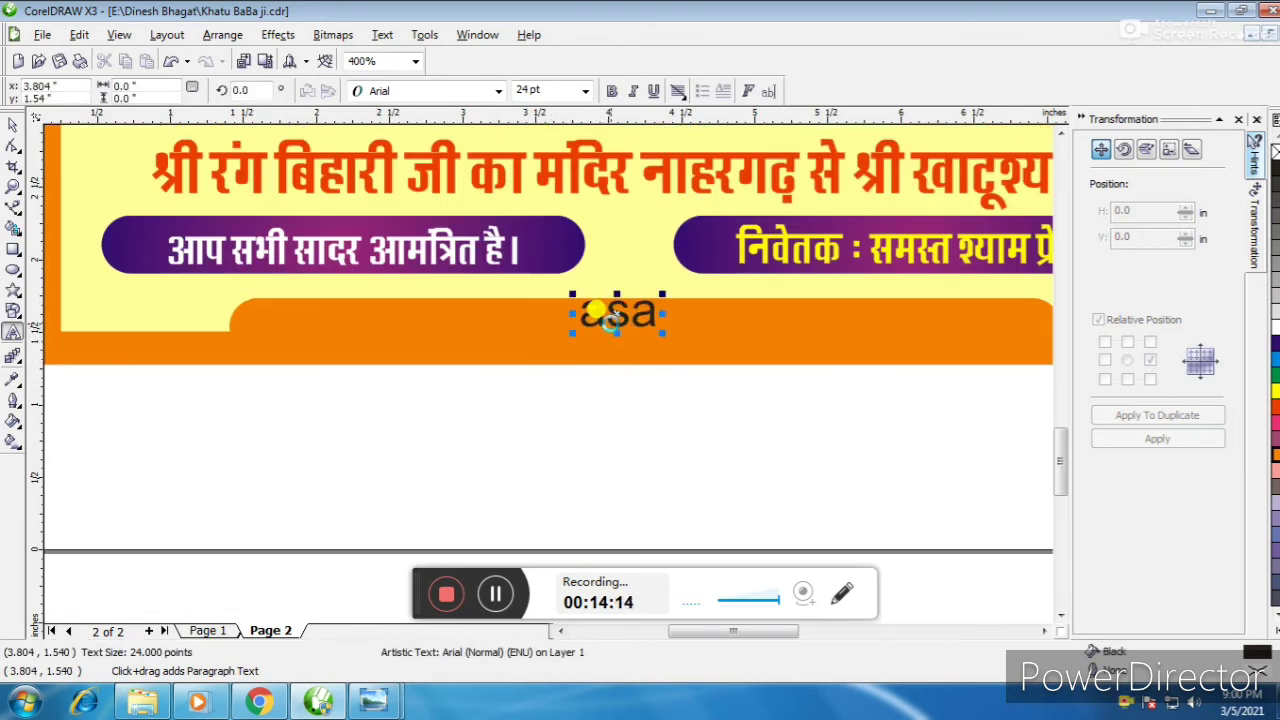
pyautogui.doubleClick(606, 318)
pyautogui.click(497, 91)
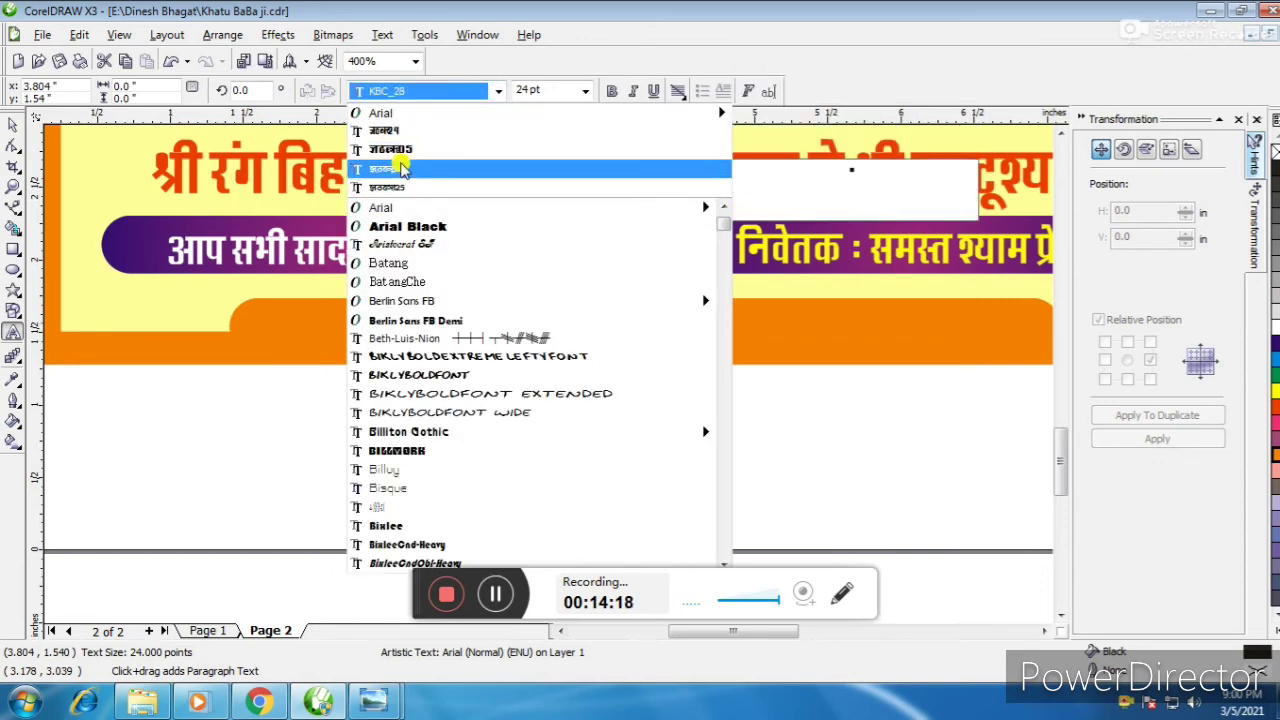
pyautogui.click(402, 168)
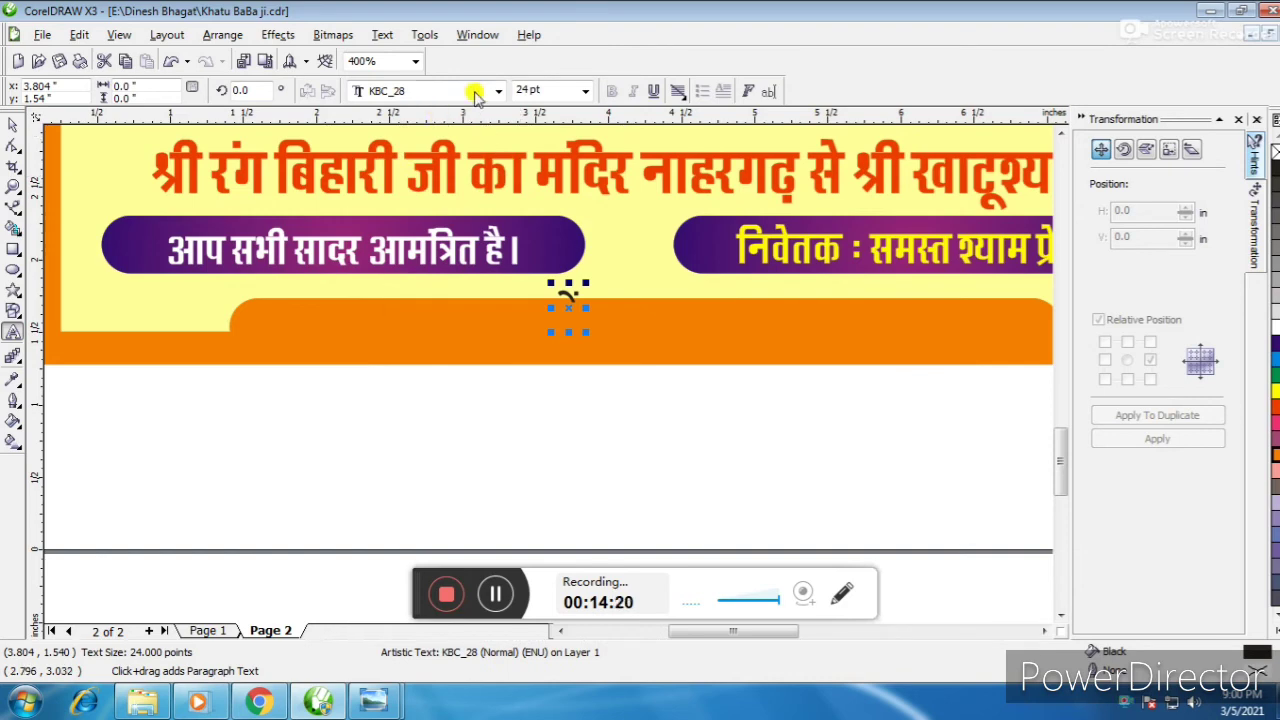
# - Set the placeholder text on the orange bar to Arial and replace it with "Design by :"
pyautogui.click(472, 92)
pyautogui.click(398, 131)
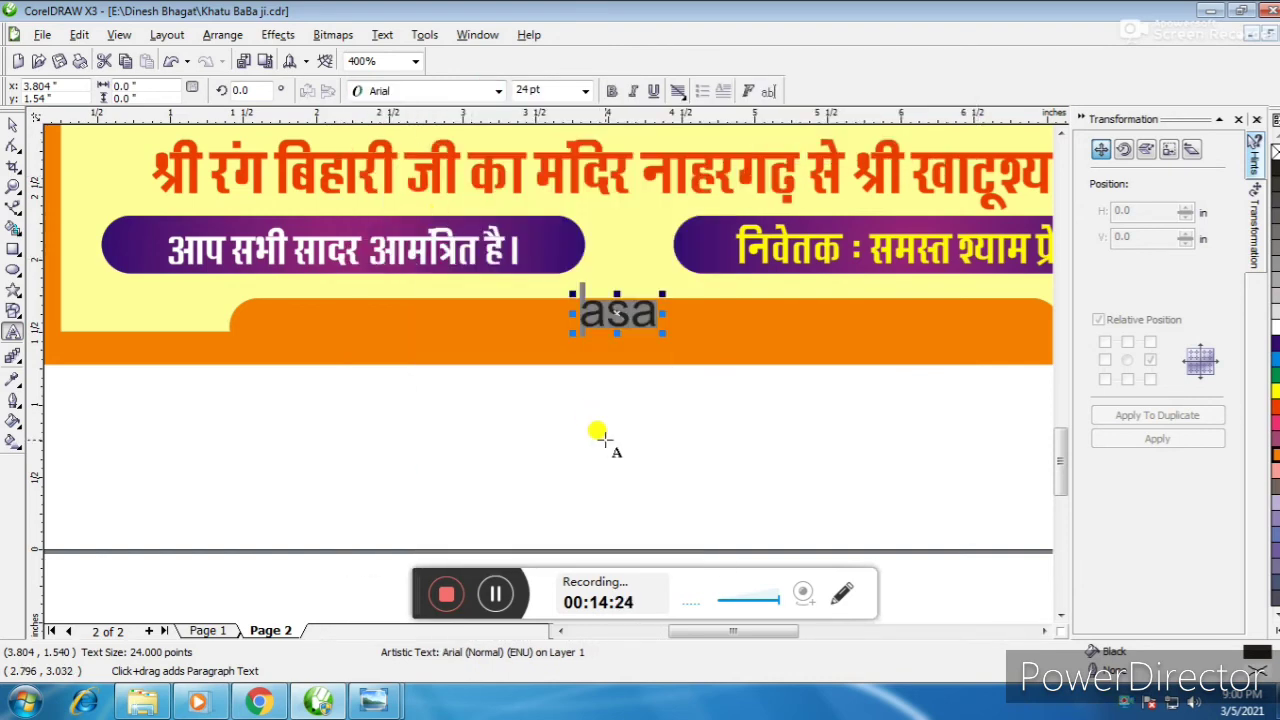
pyautogui.write('Design')
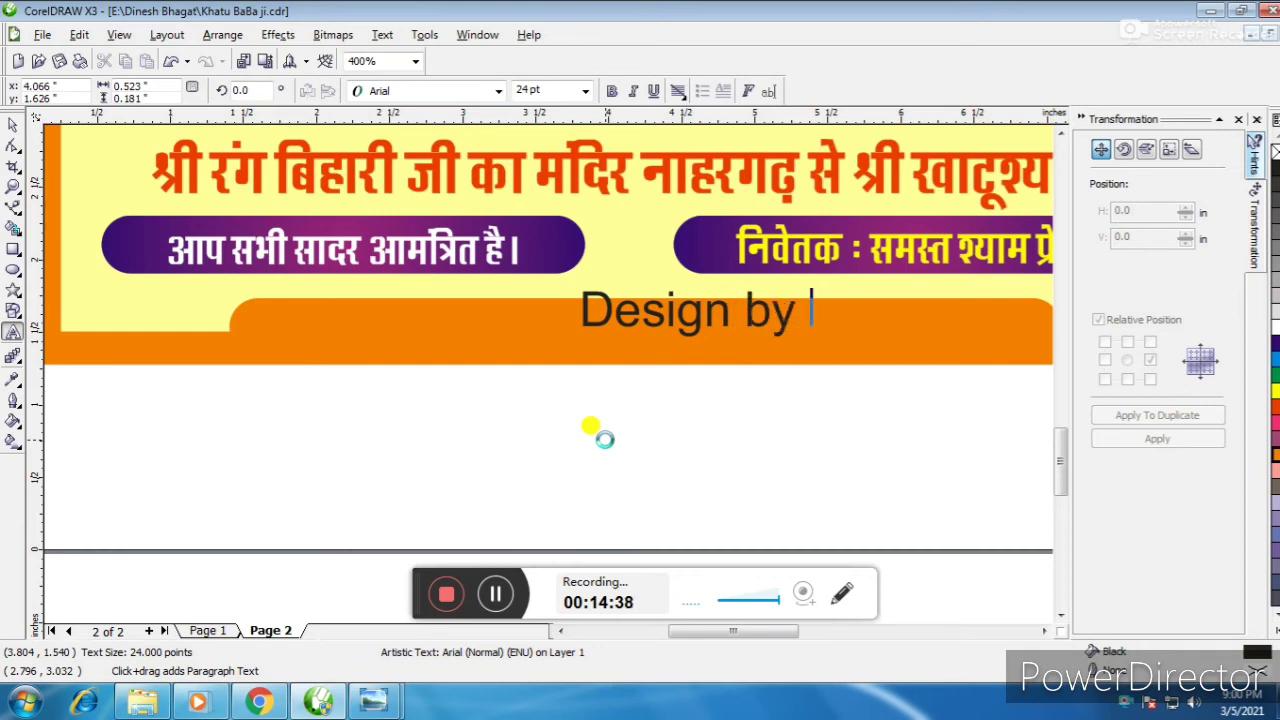
pyautogui.write('by %')
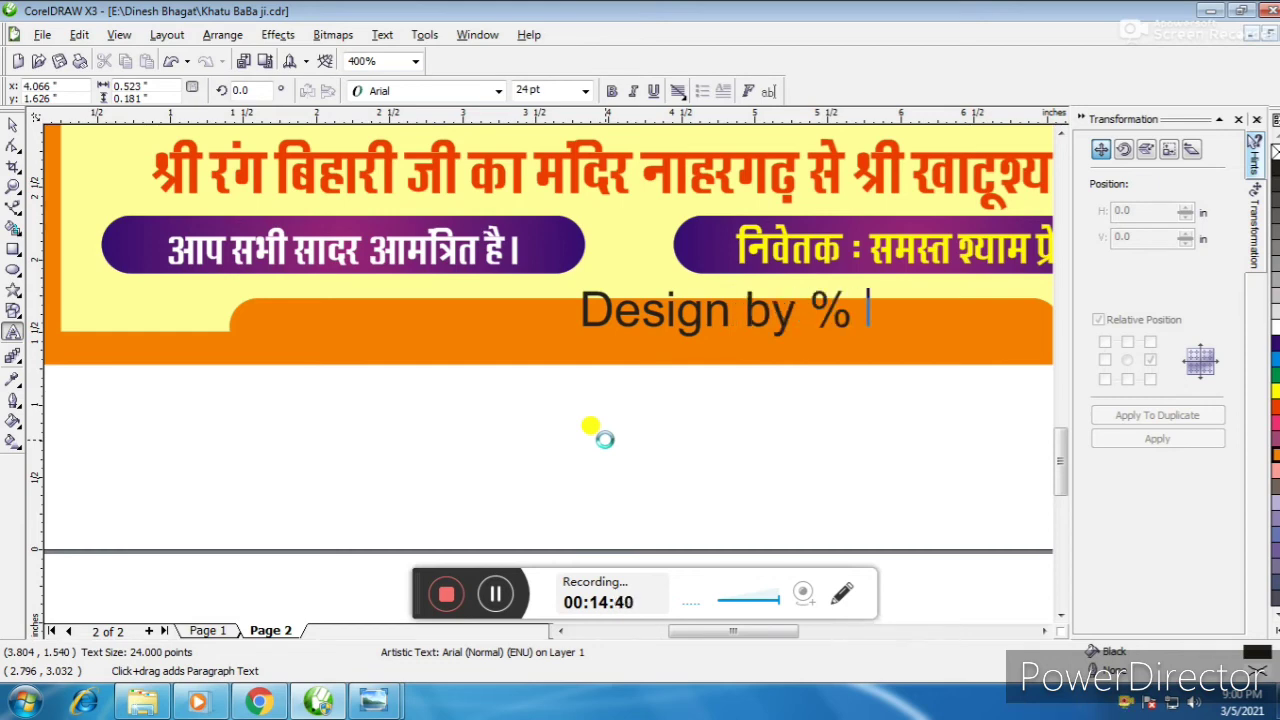
pyautogui.press('BackSpace')
pyautogui.press('BackSpace')
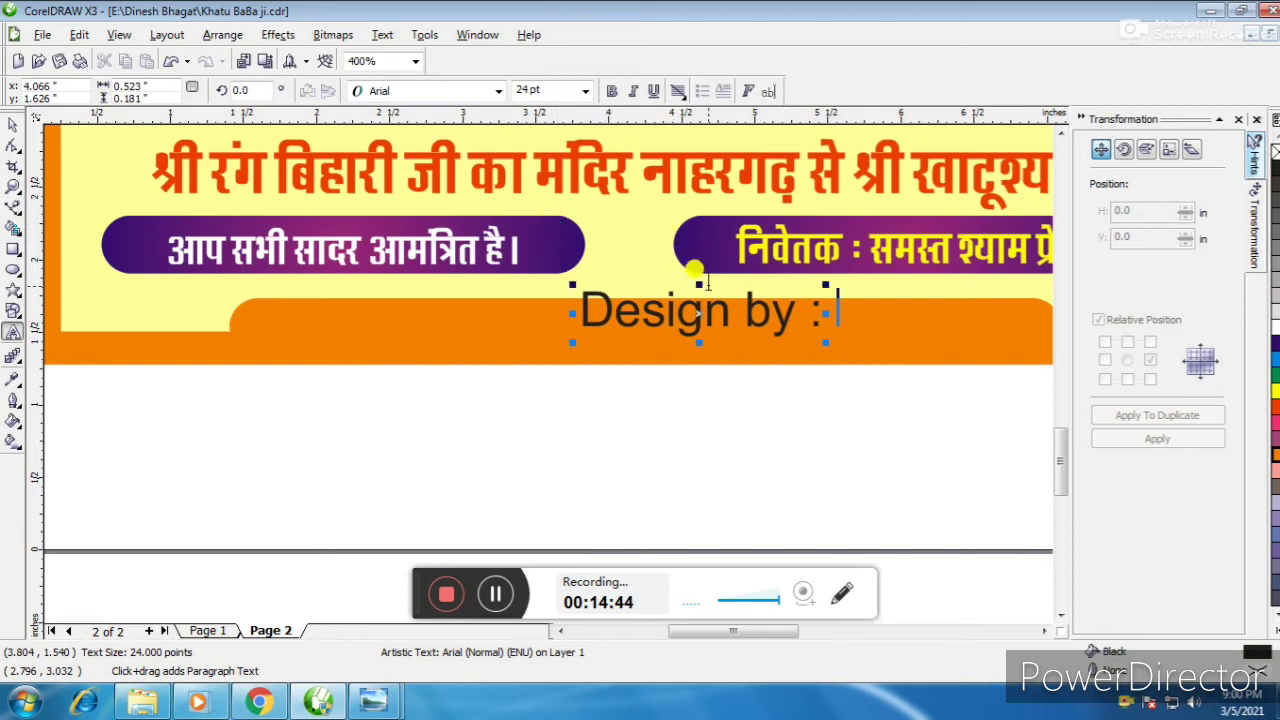
pyautogui.click(670, 300)
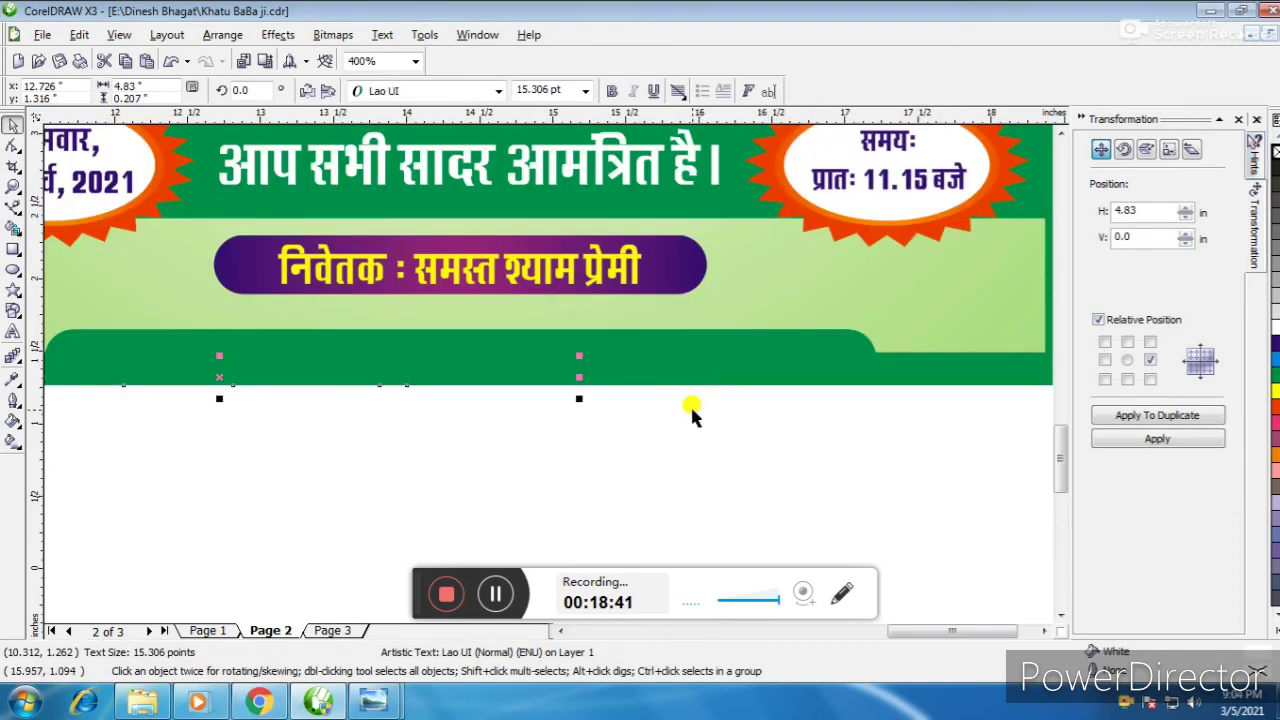
# - On Page 3, center the designer credit line horizontally and vertically on the green rounded footer bar
pyautogui.click(334, 632)
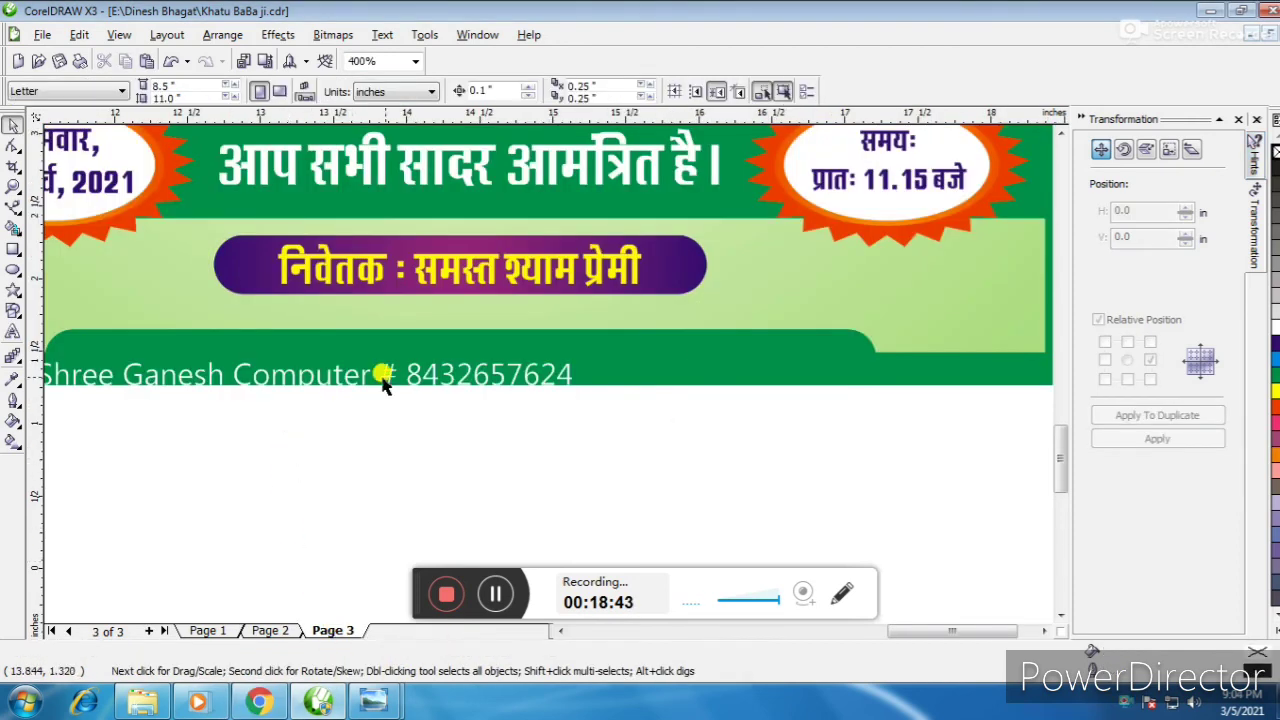
pyautogui.keyDown('shift'); pyautogui.click(611, 343); pyautogui.keyUp('shift')
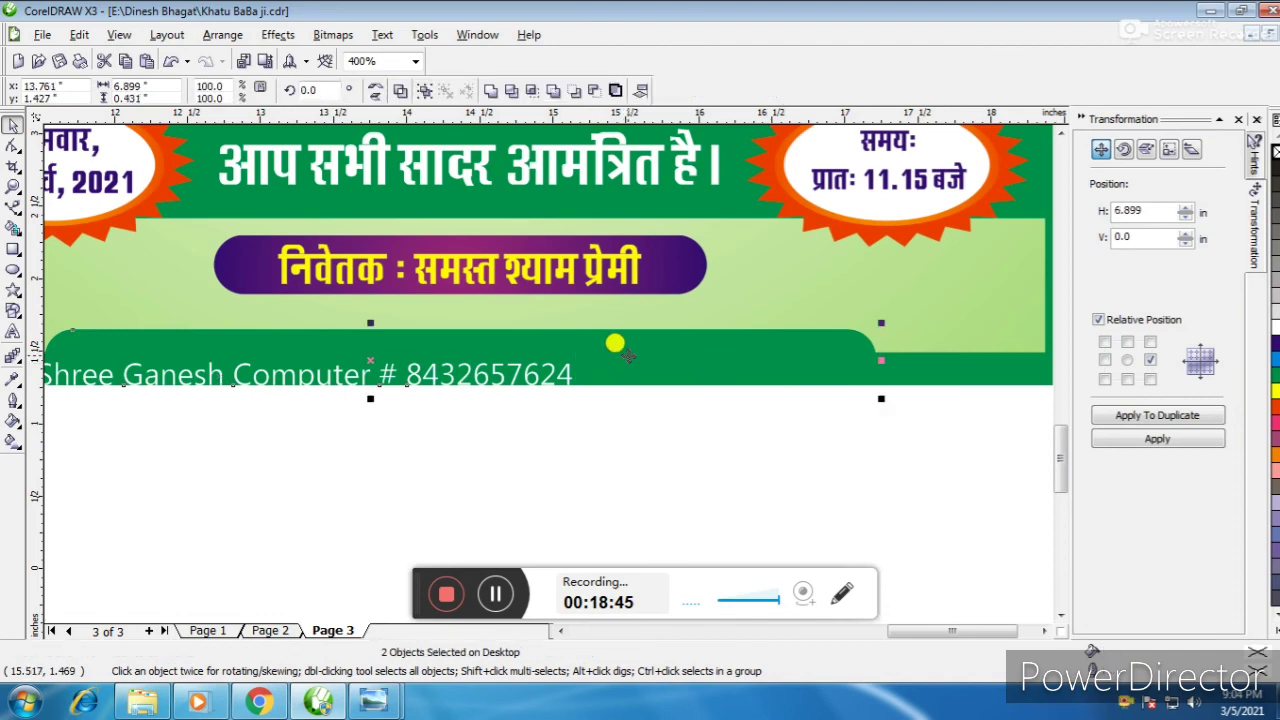
pyautogui.press('c')
pyautogui.press('e')
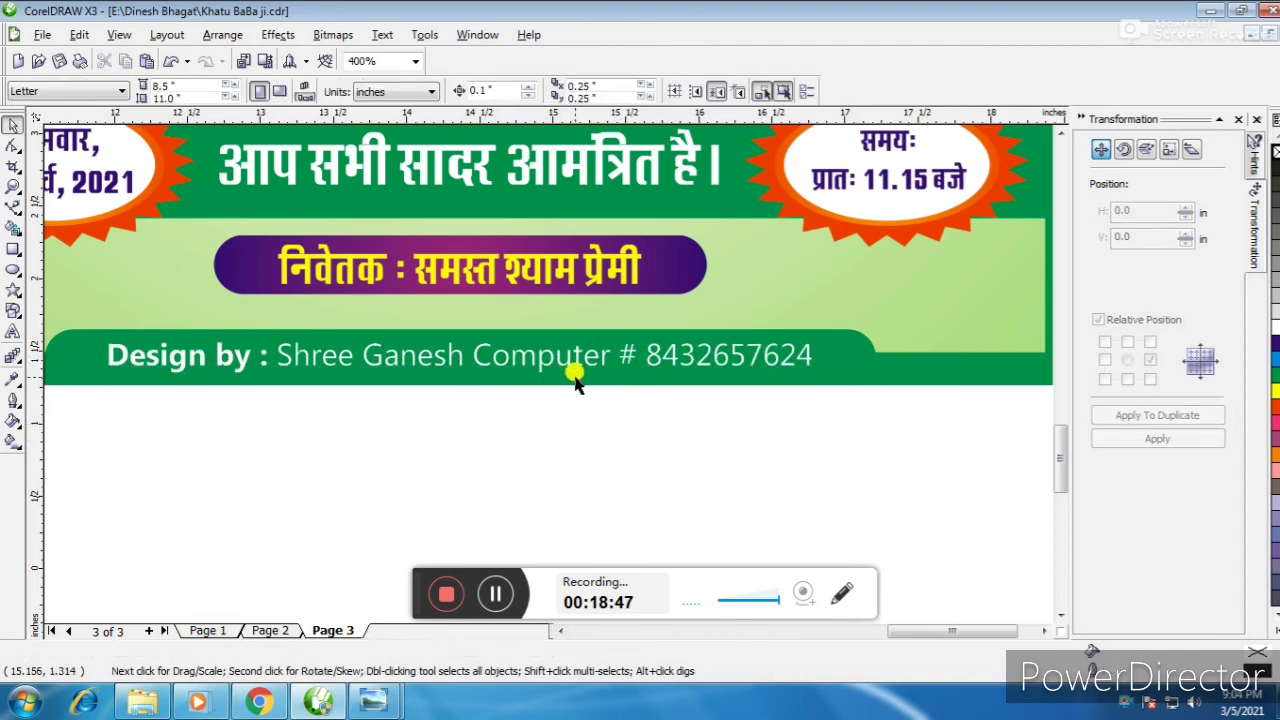
# - Insert ", Jaipur" after "Shree Ganesh Computer" in the designer credit line
pyautogui.click(582, 357)
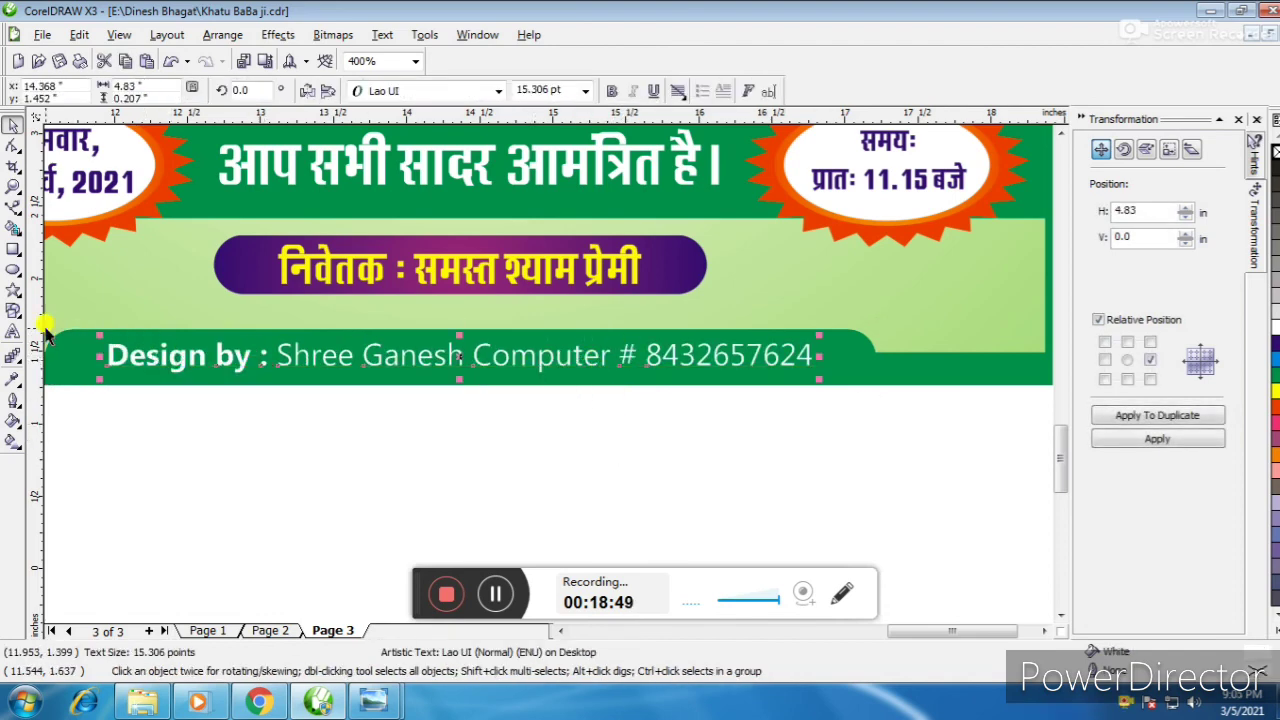
pyautogui.click(13, 331)
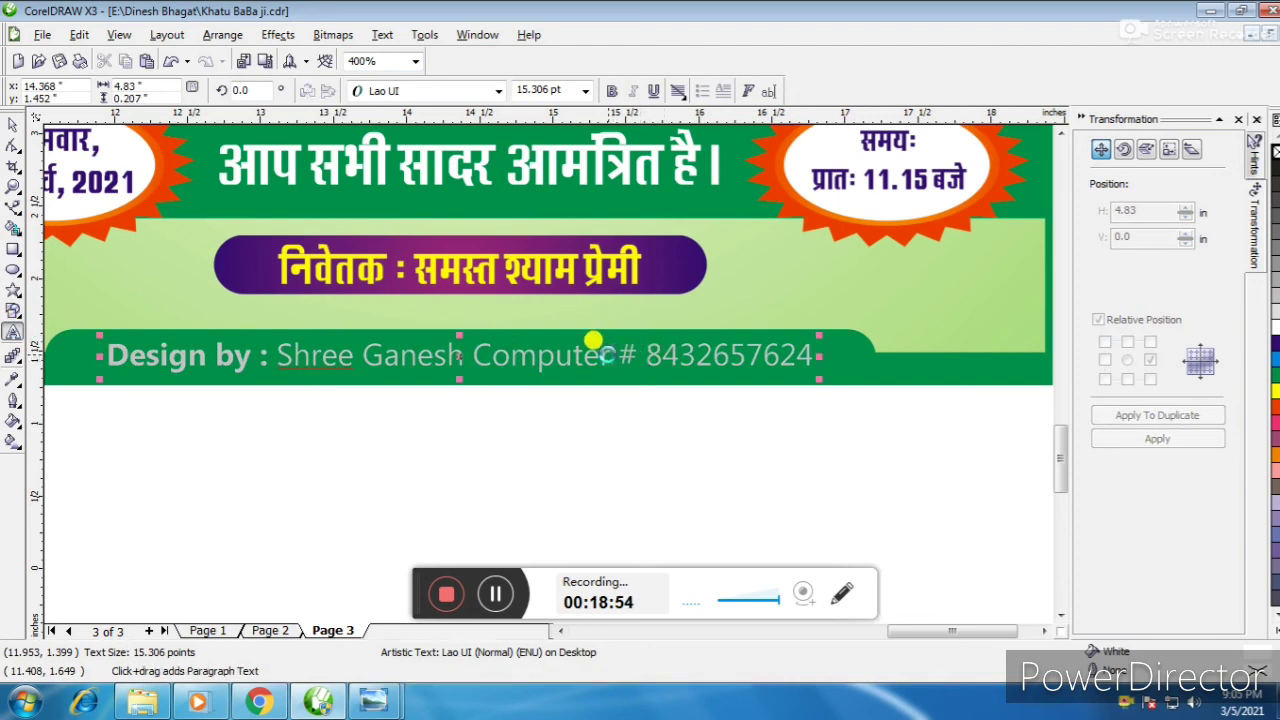
pyautogui.click(606, 352)
pyautogui.write('Computer,')
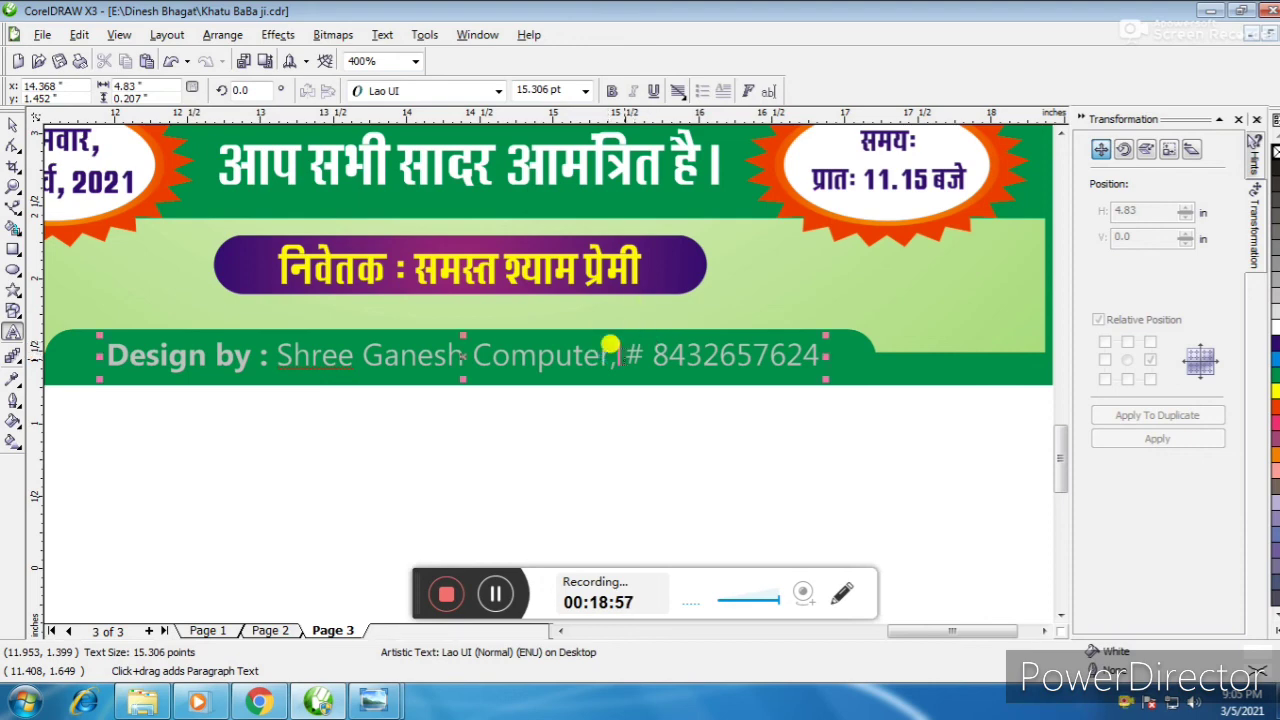
pyautogui.write(' Jaipur #')
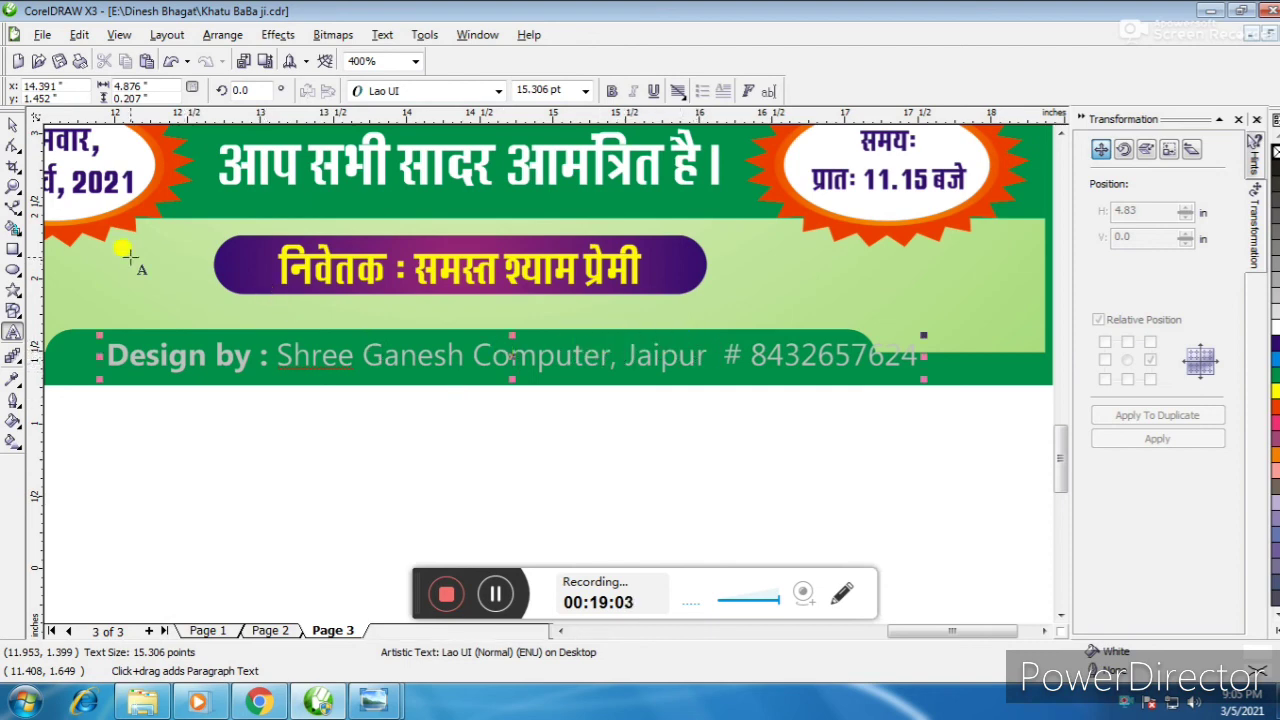
pyautogui.click(13, 124)
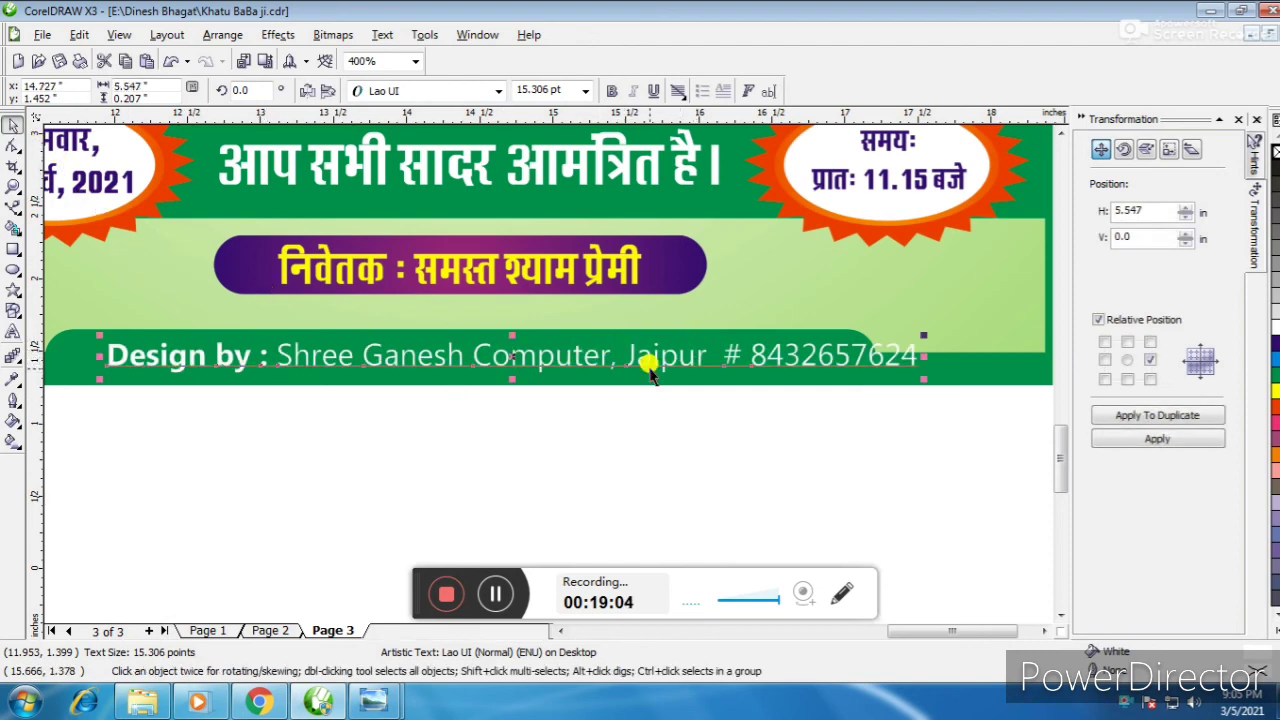
# - Compress the credit line horizontally to about 4.93 inches wide so it fits inside the green footer bar
pyautogui.click(912, 352)
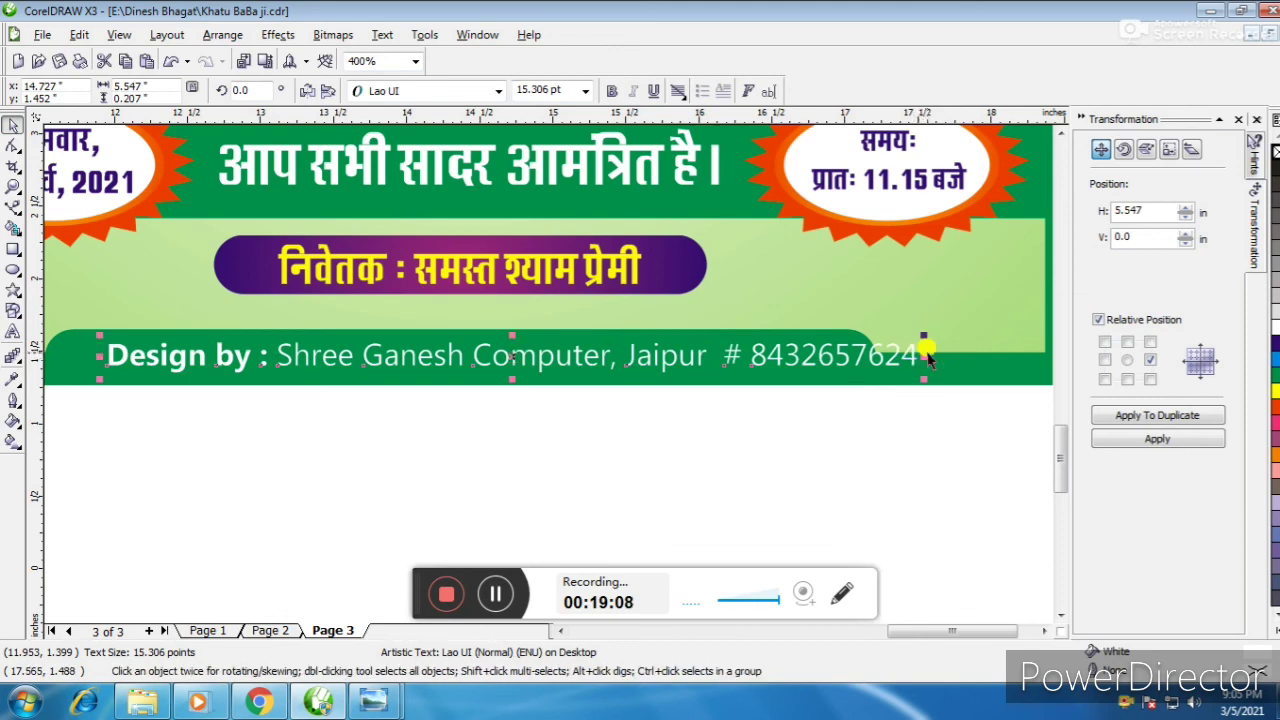
pyautogui.moveTo(914, 345); pyautogui.dragTo(833, 357)
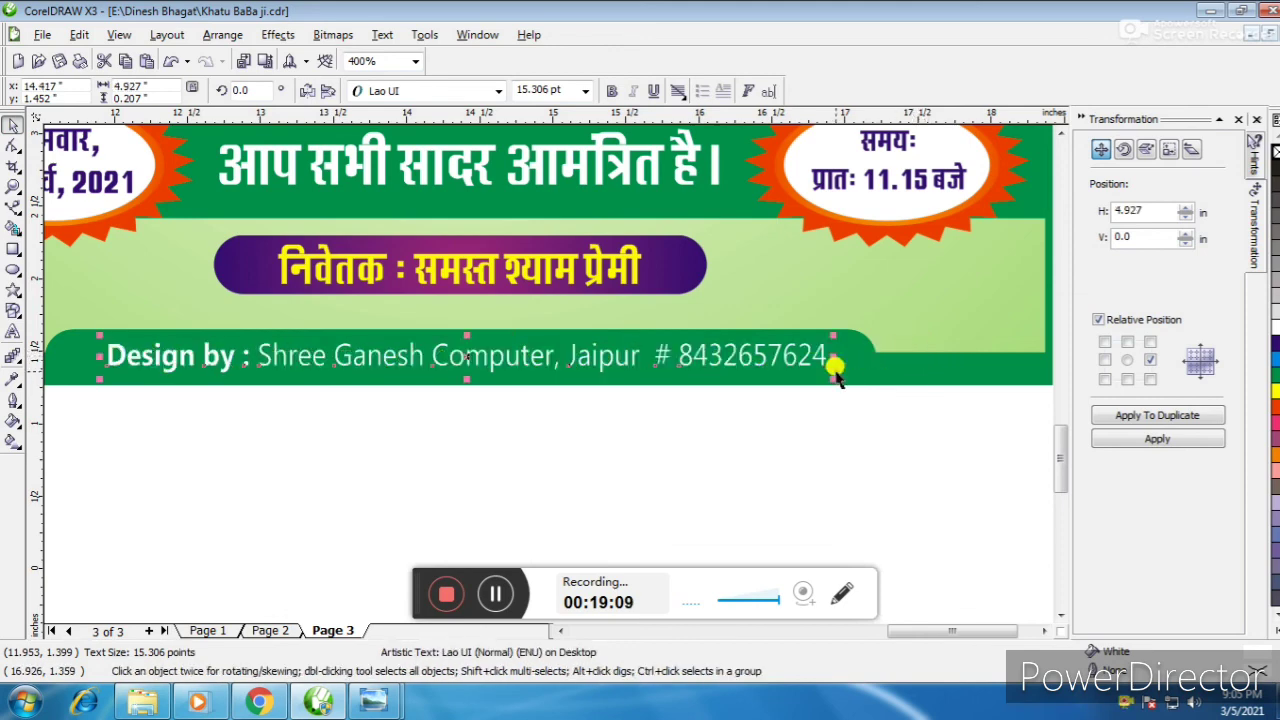
pyautogui.click(601, 430)
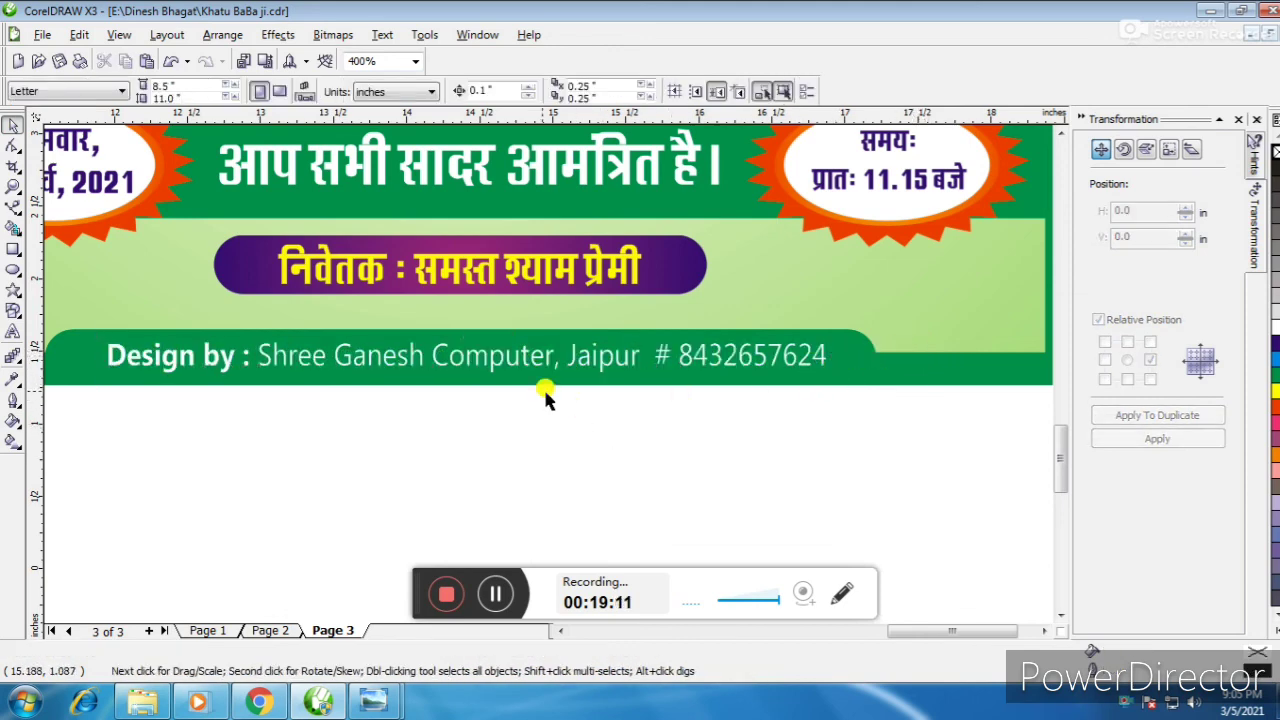
# - Center the narrowed credit line horizontally on the green footer bar
pyautogui.click(322, 358)
pyautogui.keyDown('shift'); pyautogui.click(80, 352); pyautogui.keyUp('shift')
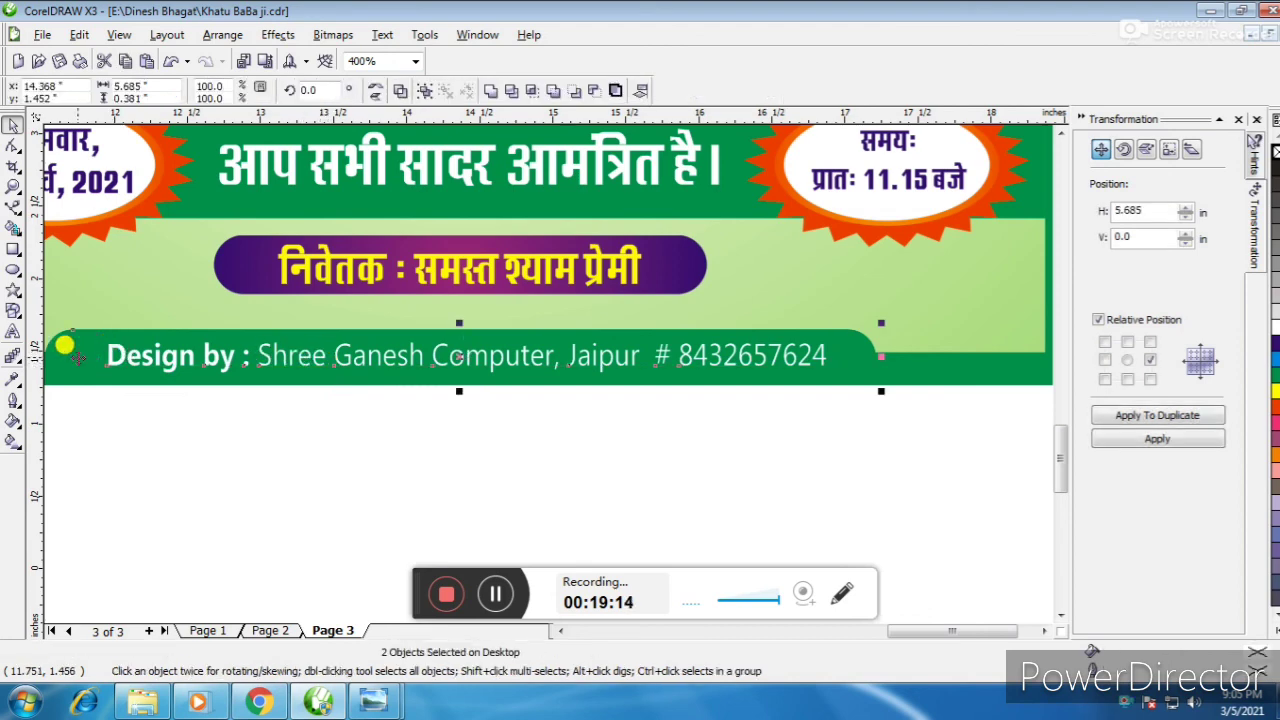
pyautogui.press('c')
pyautogui.scroll(-1, 90, 362)
pyautogui.scroll(-1, 515, 300)
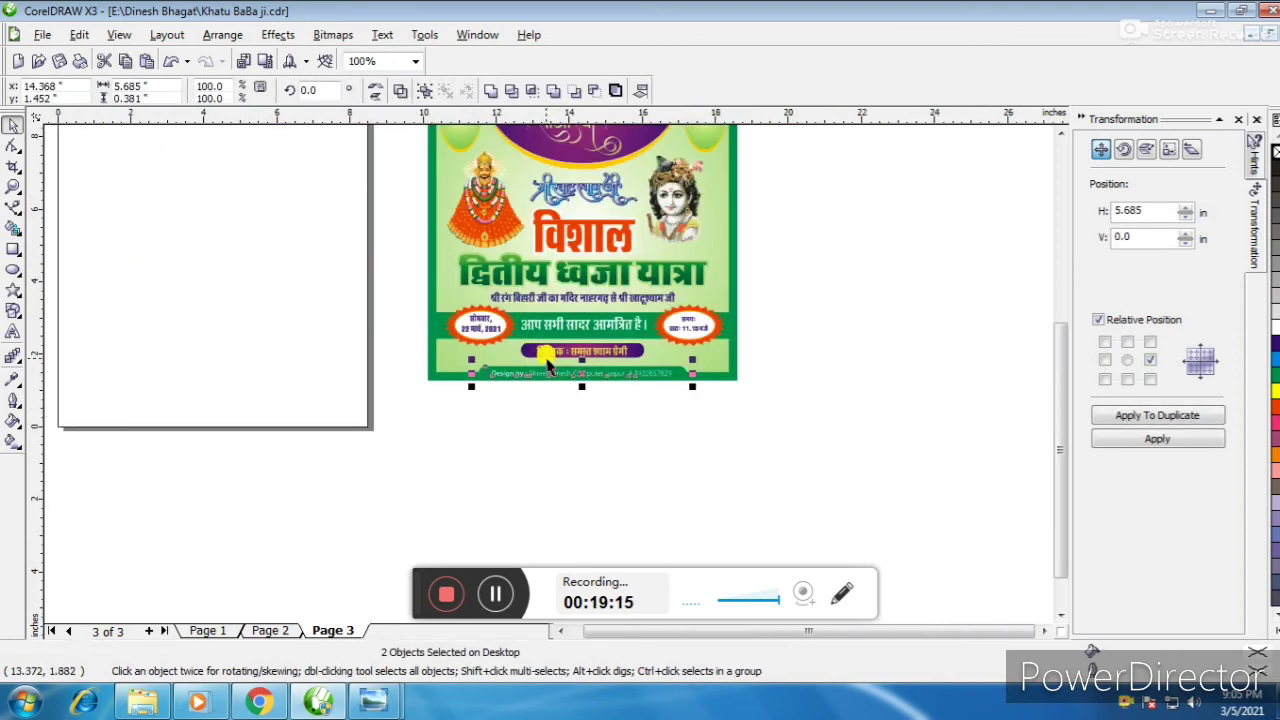
pyautogui.scroll(-1, 537, 379)
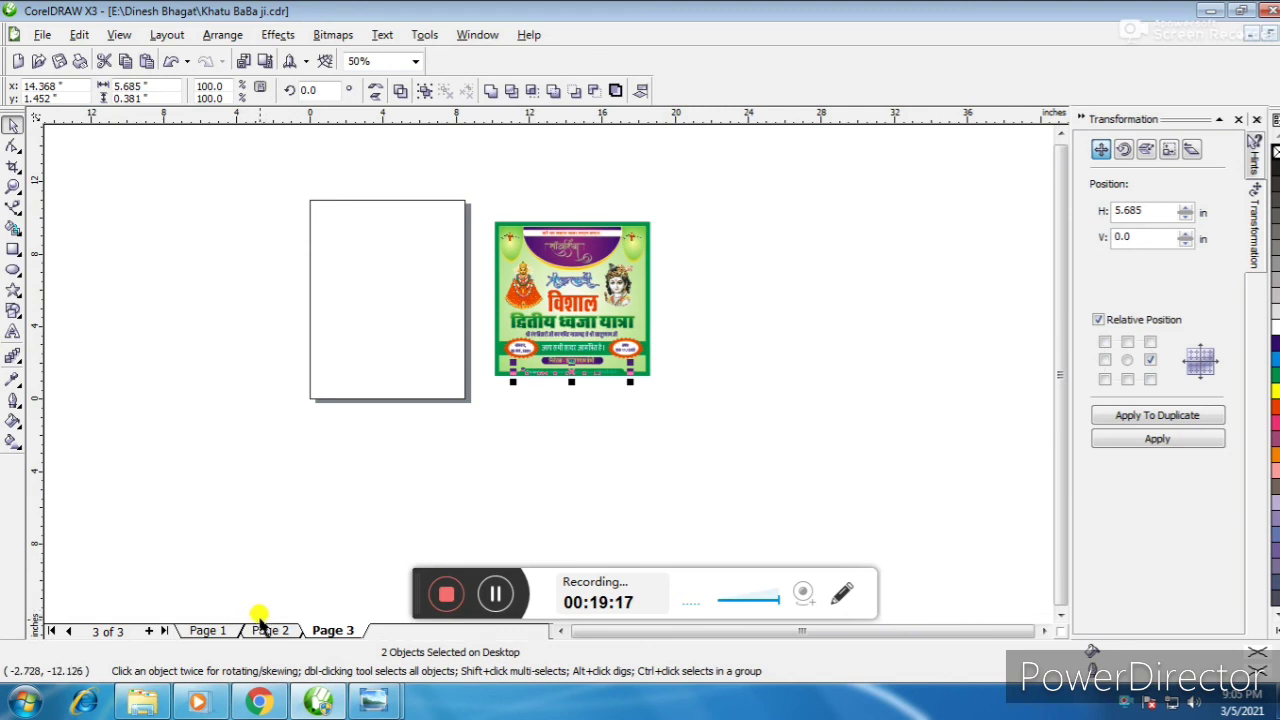